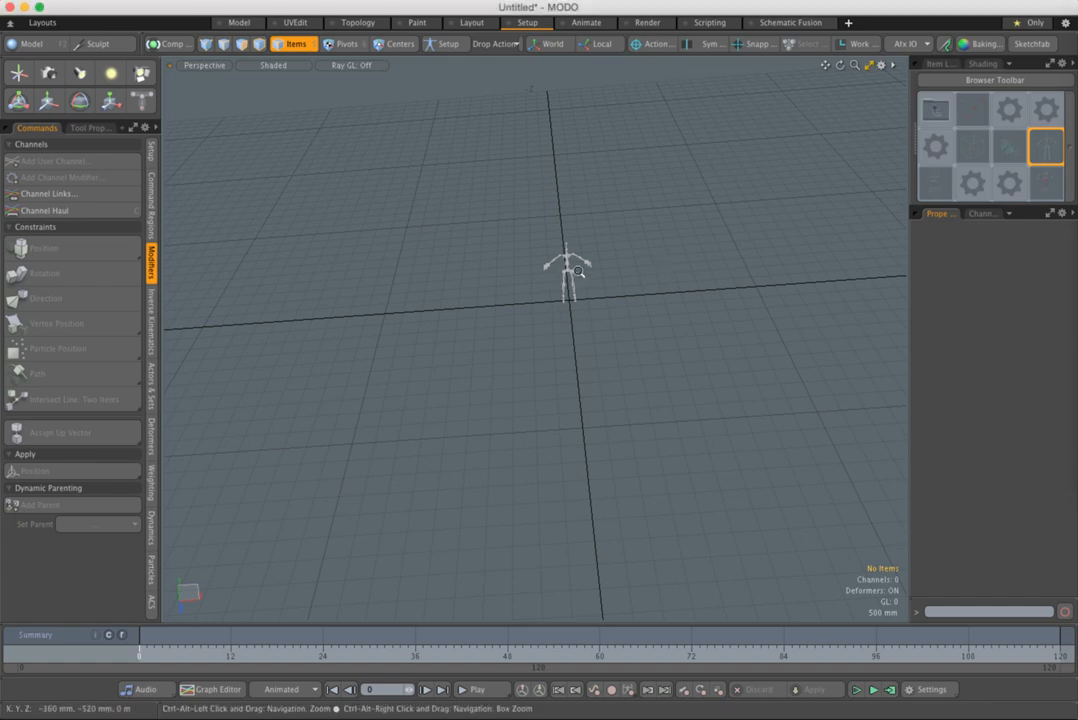
- Examine the biped skeleton from several angles to check its joints and proportions
{"action": "left_click_drag", "start_coordinate": [582, 275], "coordinate": [669, 416], "text": "ctrl+alt"}
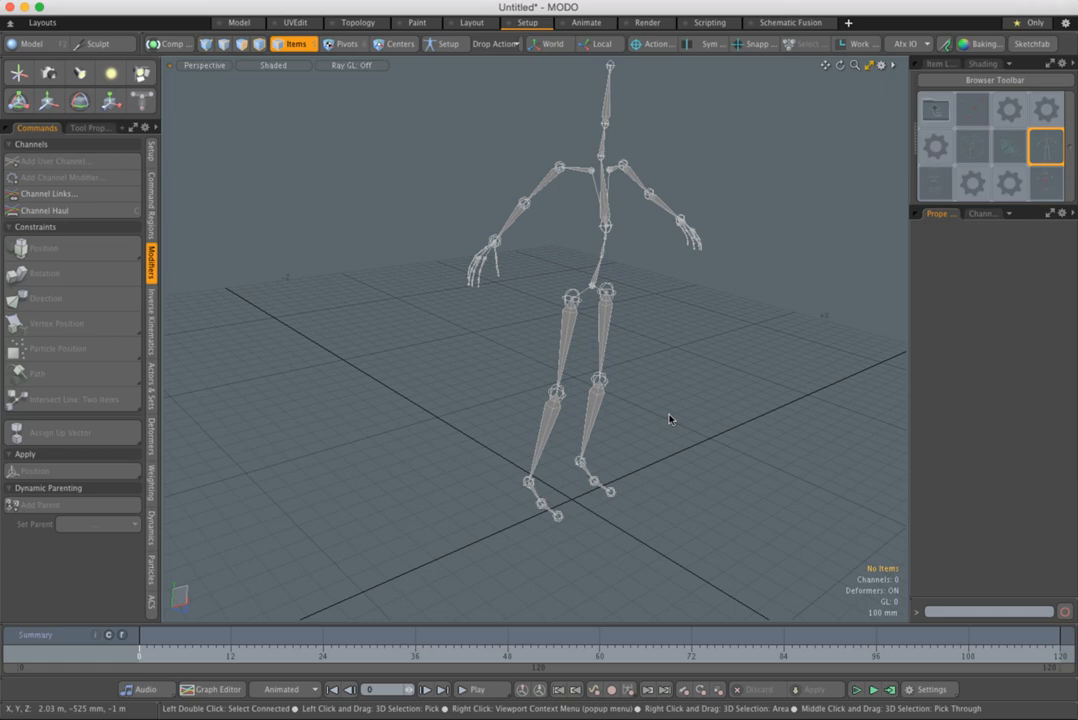
{"action": "key", "text": "alt"}
{"action": "left_click_drag", "start_coordinate": [745, 345], "coordinate": [710, 452], "text": "alt"}
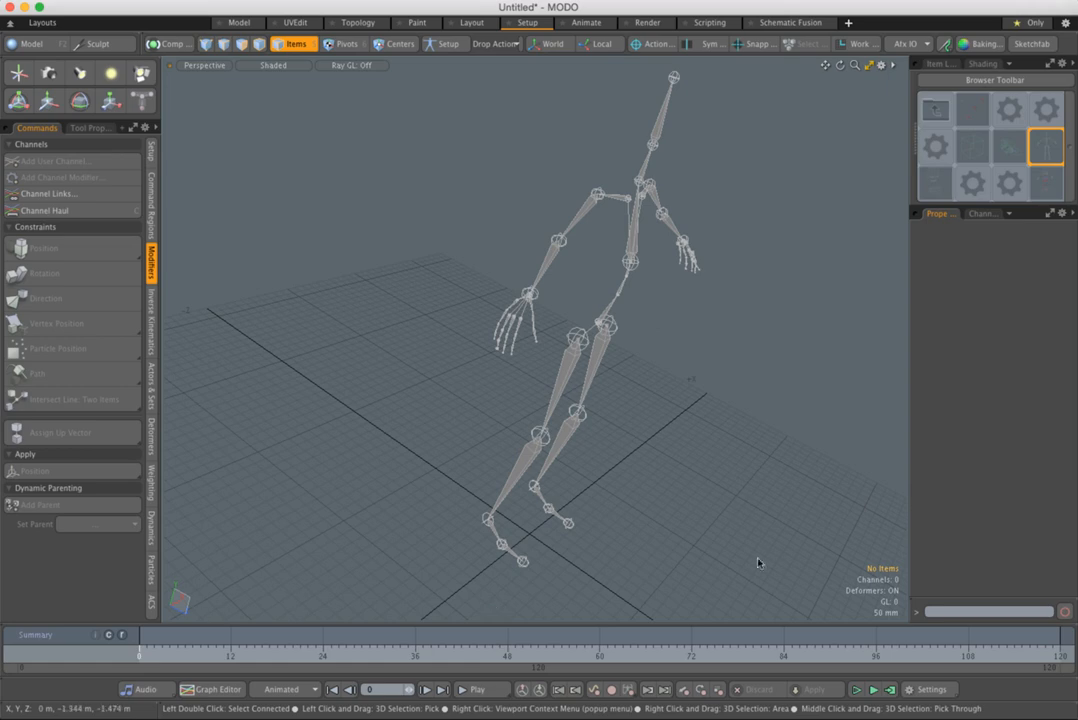
{"action": "left_click_drag", "start_coordinate": [775, 468], "coordinate": [735, 434], "text": "alt"}
{"action": "left_click_drag", "start_coordinate": [764, 495], "coordinate": [739, 445], "text": "alt"}
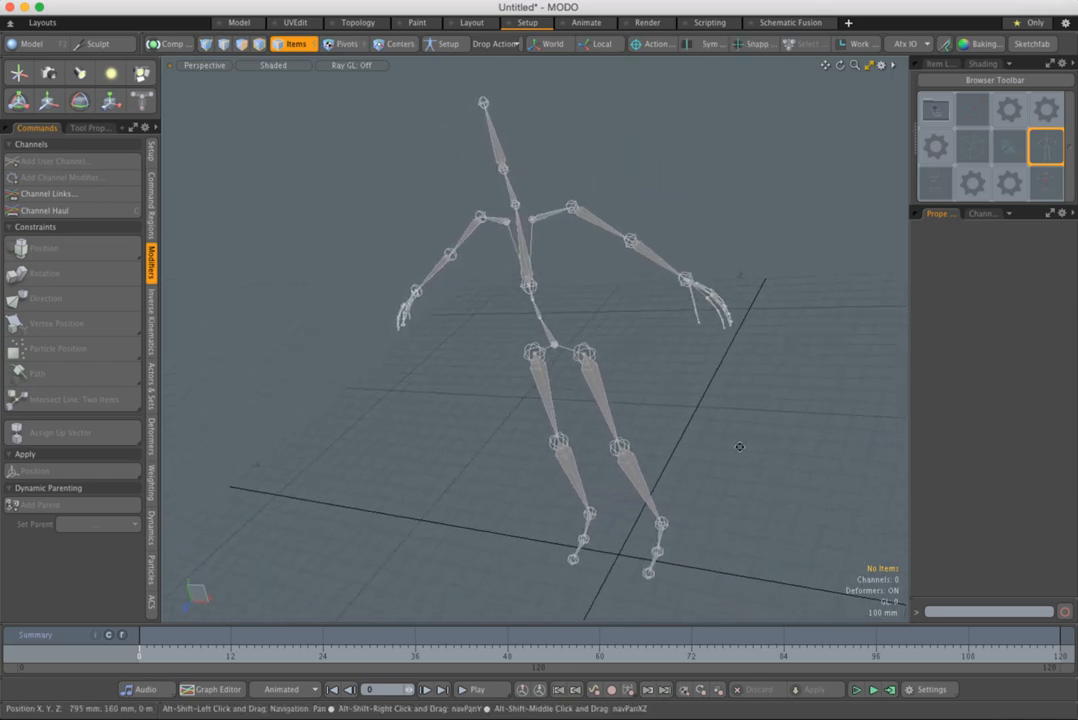
{"action": "left_click_drag", "start_coordinate": [573, 409], "coordinate": [656, 366], "text": "alt"}
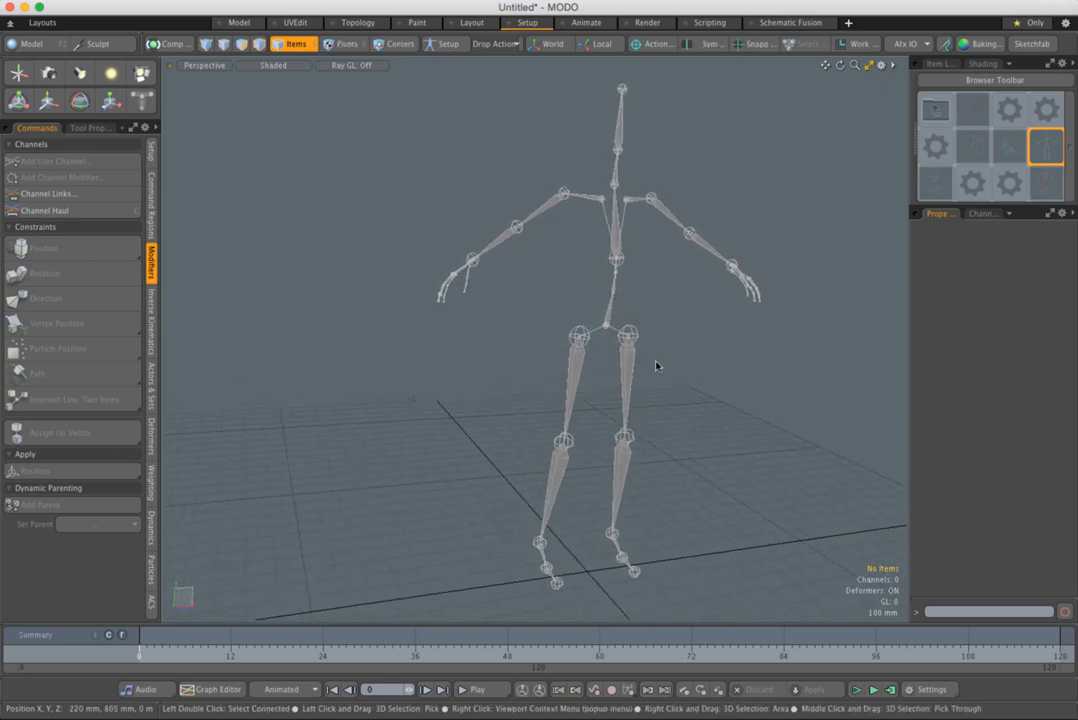
{"action": "left_click_drag", "start_coordinate": [835, 438], "coordinate": [664, 399], "text": "alt"}
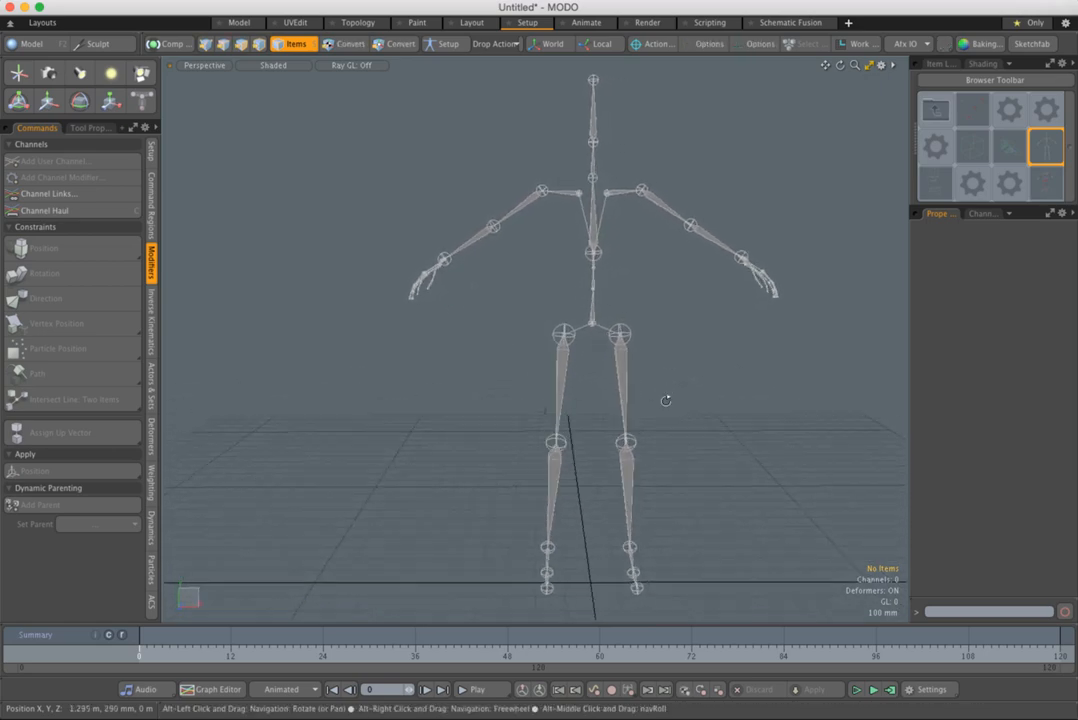
{"action": "left_click_drag", "start_coordinate": [772, 367], "coordinate": [671, 358], "text": "ctrl+alt"}
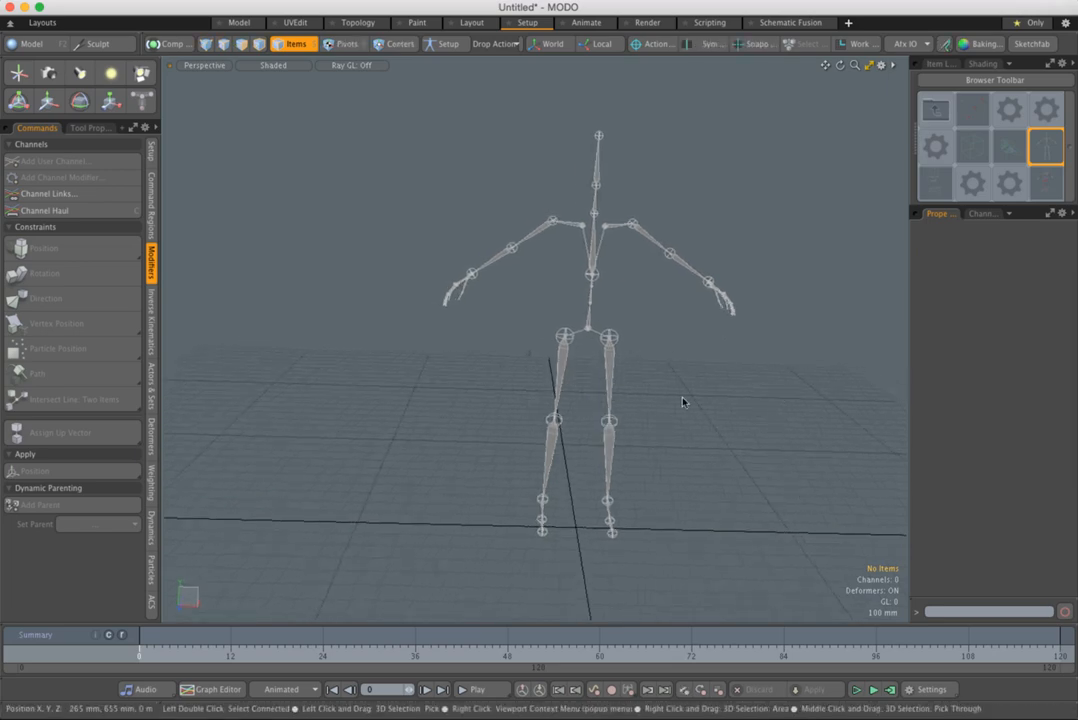
{"action": "left_click_drag", "start_coordinate": [683, 402], "coordinate": [719, 397], "text": "alt"}
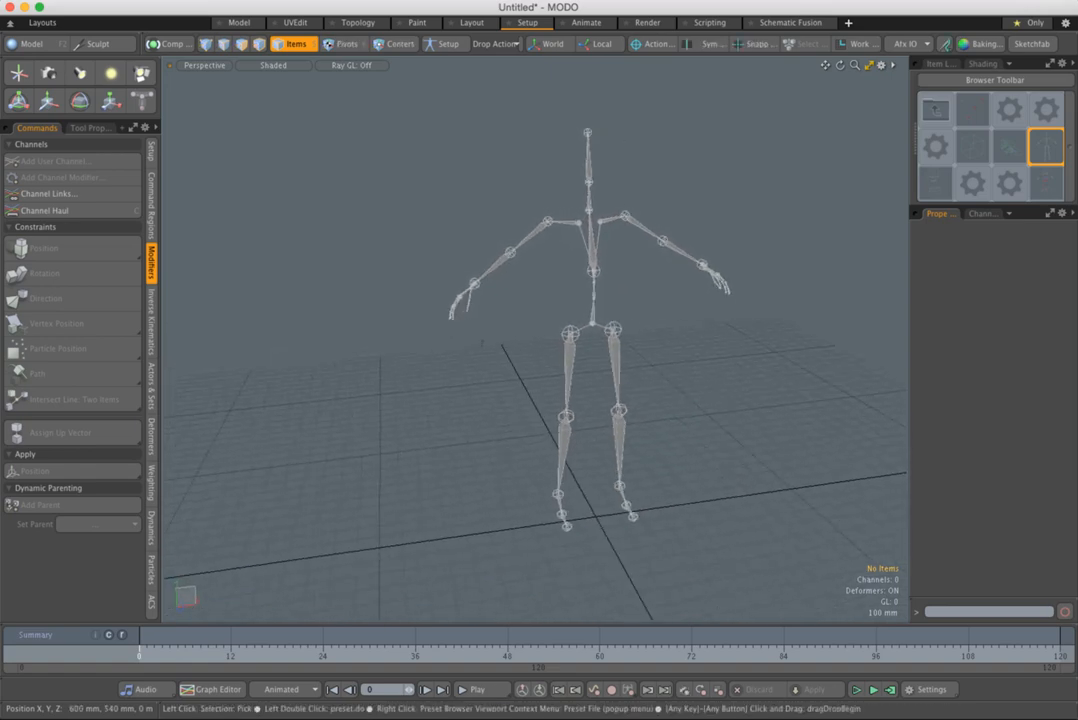
- Add the character control rig preset to the scene over the skeleton
{"action": "double_click", "coordinate": [1046, 183]}
{"action": "left_click_drag", "start_coordinate": [737, 376], "coordinate": [580, 442], "text": "alt"}
{"action": "left_click_drag", "start_coordinate": [417, 229], "coordinate": [488, 241], "text": "ctrl+alt"}
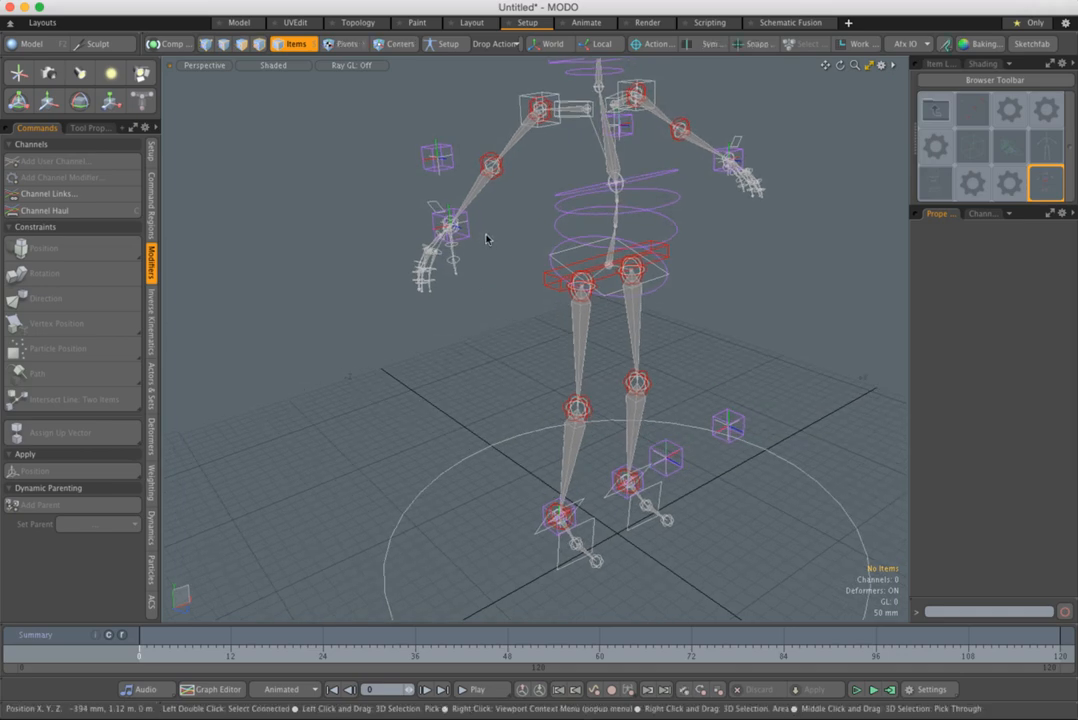
- Try moving the hand control CTL_ArmIk up toward the elbow, undo the move and clear the selection
{"action": "left_click", "coordinate": [469, 233]}
{"action": "key", "text": "w"}
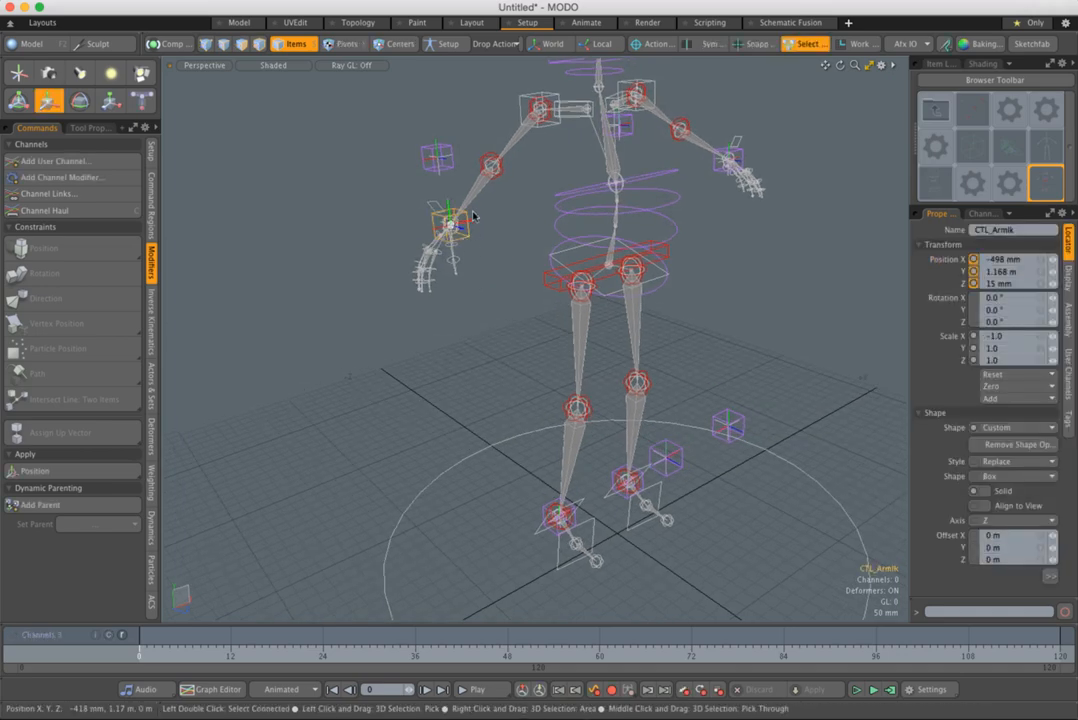
{"action": "left_click_drag", "start_coordinate": [448, 222], "coordinate": [468, 167]}
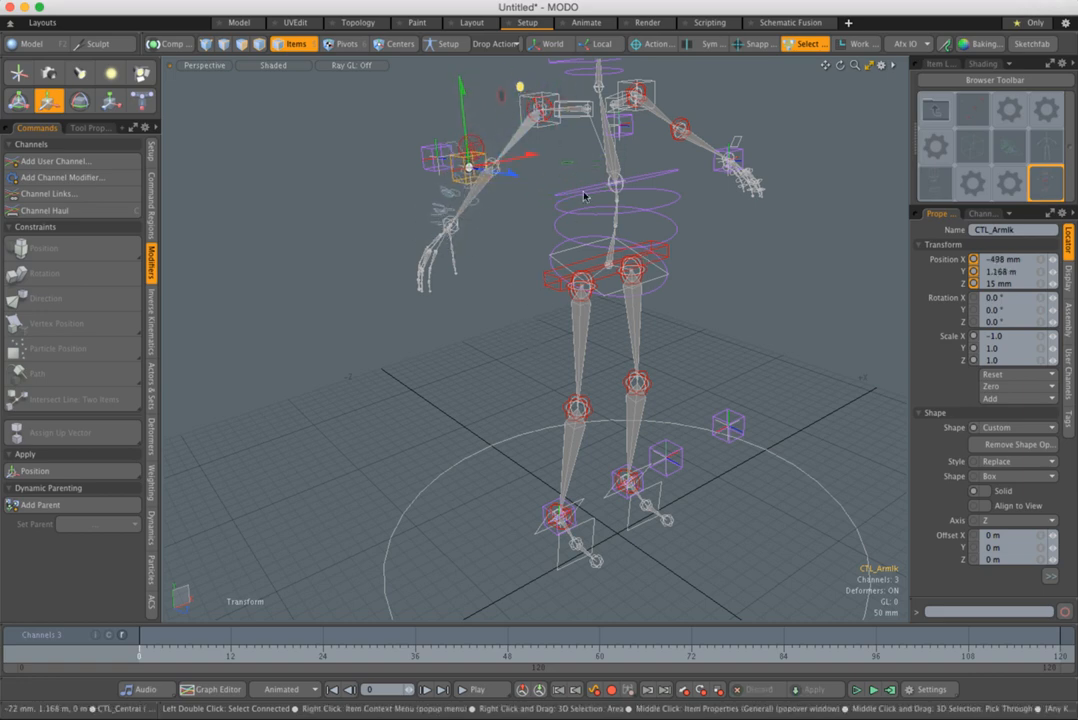
{"action": "key", "text": "ctrl+z"}
{"action": "left_click_drag", "start_coordinate": [515, 332], "coordinate": [628, 440], "text": "alt"}
{"action": "left_click", "coordinate": [572, 460]}
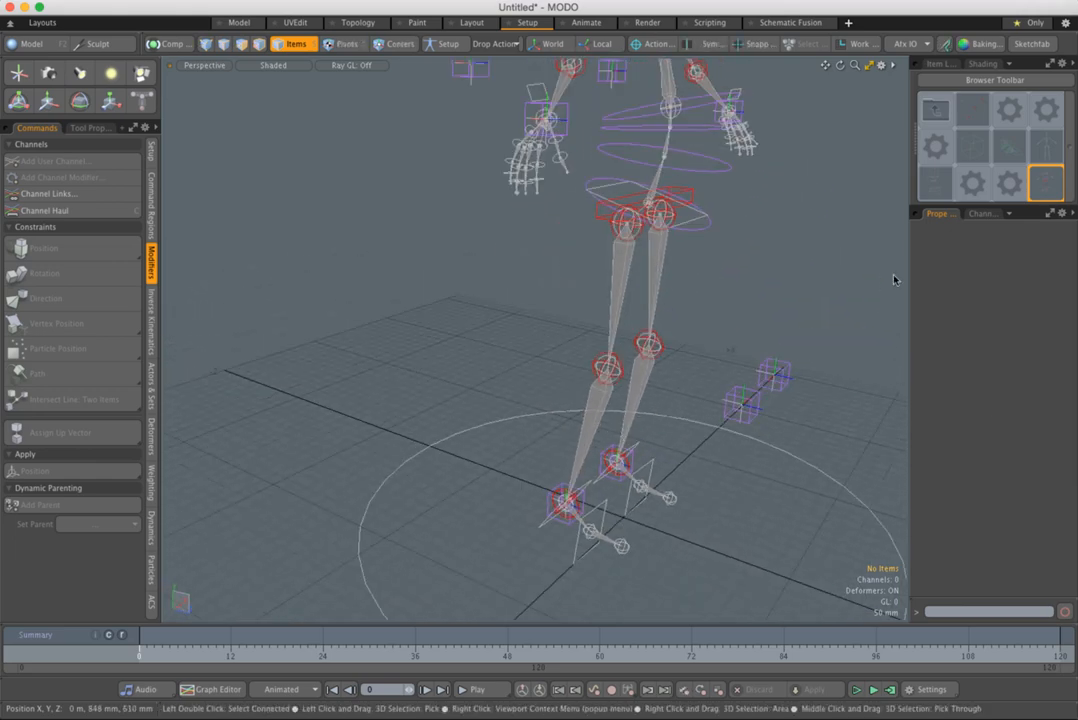
- Widen the side panel area slightly and show the scene's item list
{"action": "left_click_drag", "start_coordinate": [905, 271], "coordinate": [873, 271]}
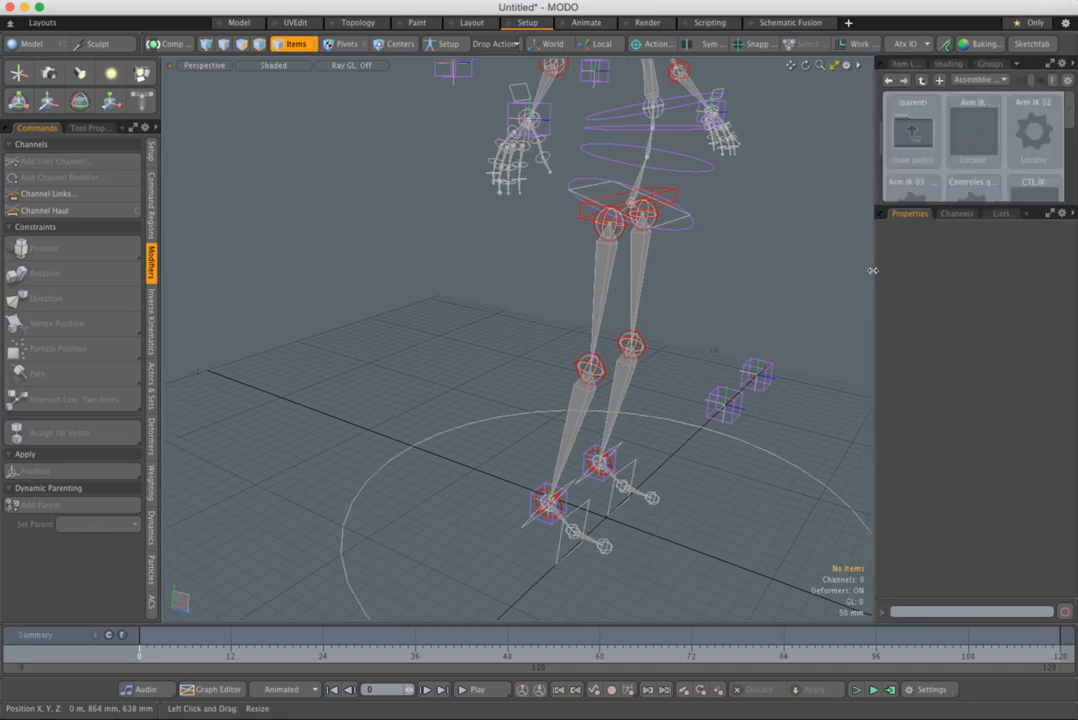
{"action": "left_click", "coordinate": [903, 63]}
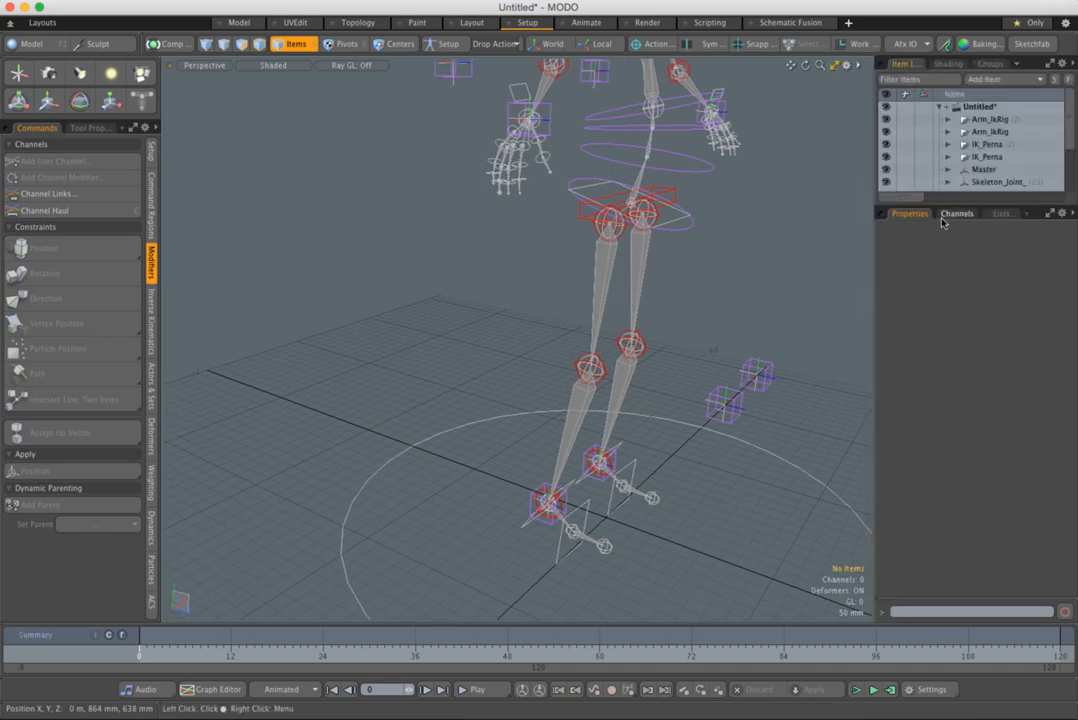
{"action": "left_click_drag", "start_coordinate": [890, 242], "coordinate": [896, 243]}
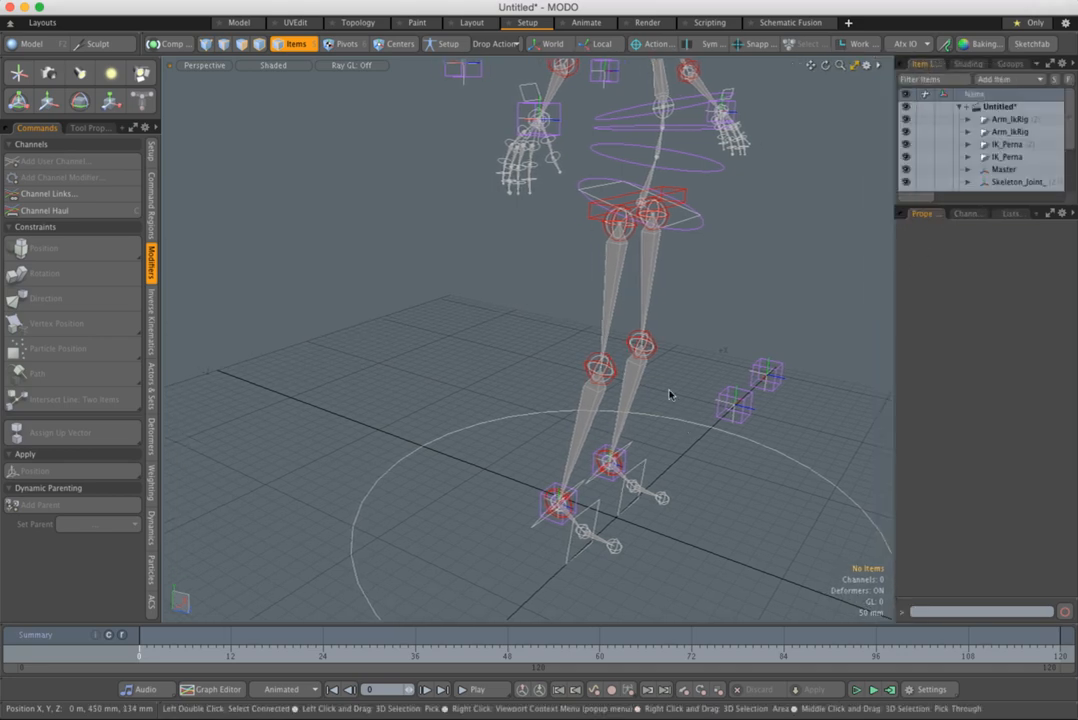
- Try transforming the nearer leg's thigh joint Skeleton_Joint_ (12), undo it and drop the tool
{"action": "left_click", "coordinate": [612, 284]}
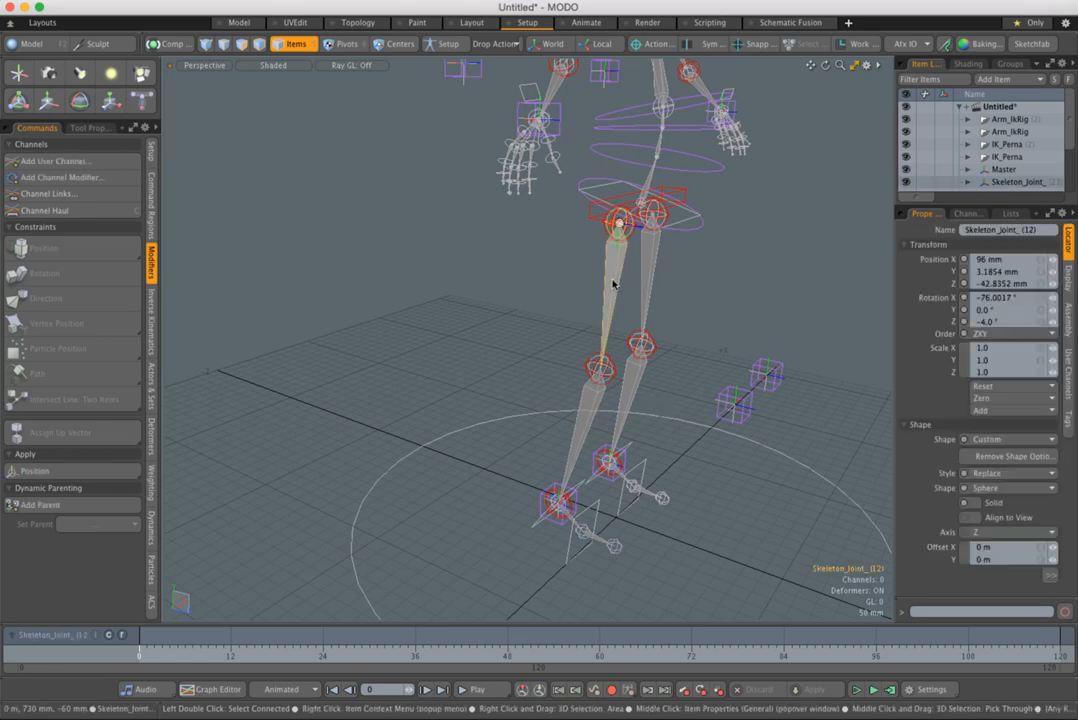
{"action": "key", "text": "y"}
{"action": "left_click_drag", "start_coordinate": [661, 292], "coordinate": [715, 309]}
{"action": "key", "text": "super+z"}
{"action": "key", "text": "q"}
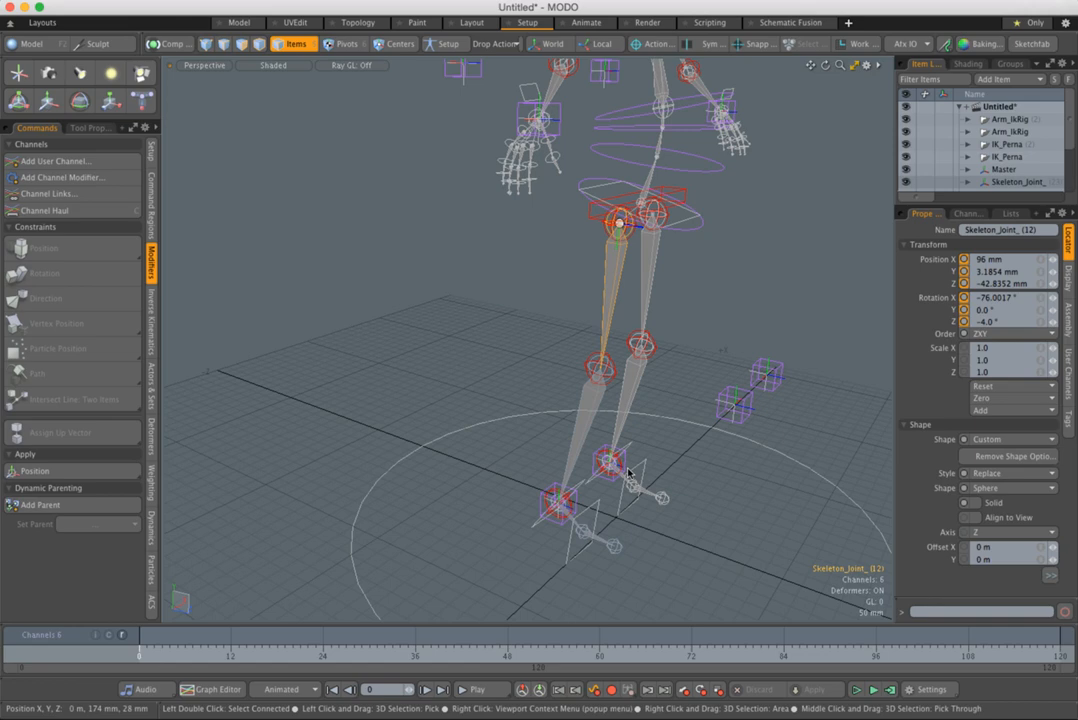
- Try moving the nearer foot's IK control CTL_ArmIk (3), undo the change and clear the selection
{"action": "left_click", "coordinate": [569, 505]}
{"action": "left_click", "coordinate": [576, 506]}
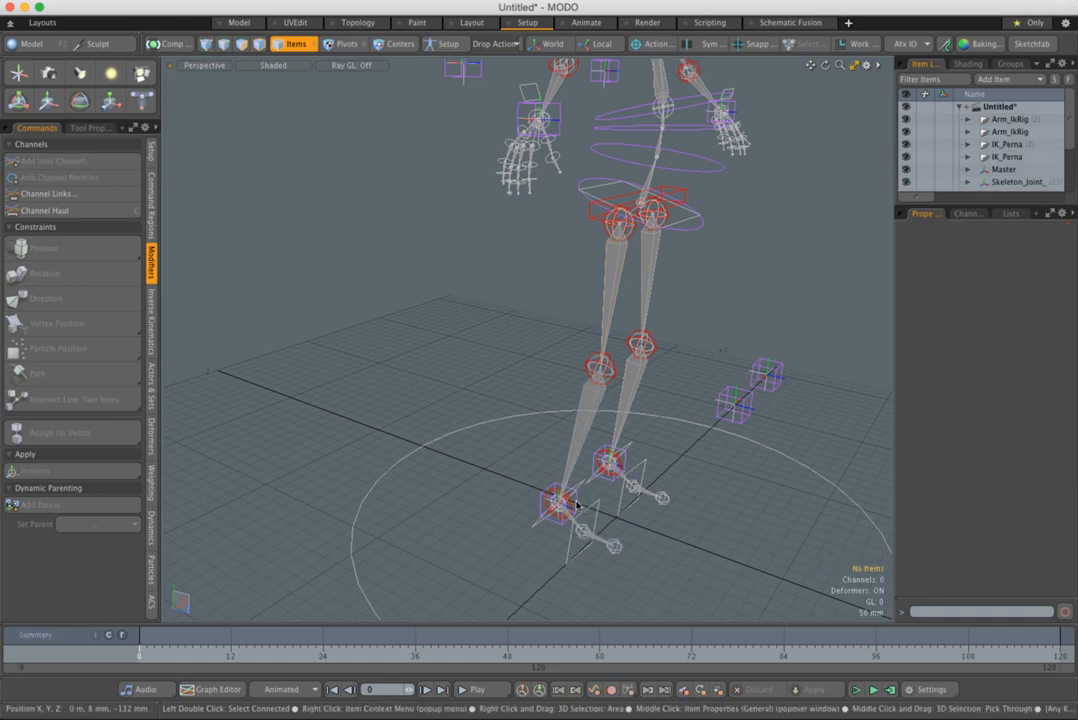
{"action": "left_click", "coordinate": [575, 504]}
{"action": "key", "text": "w"}
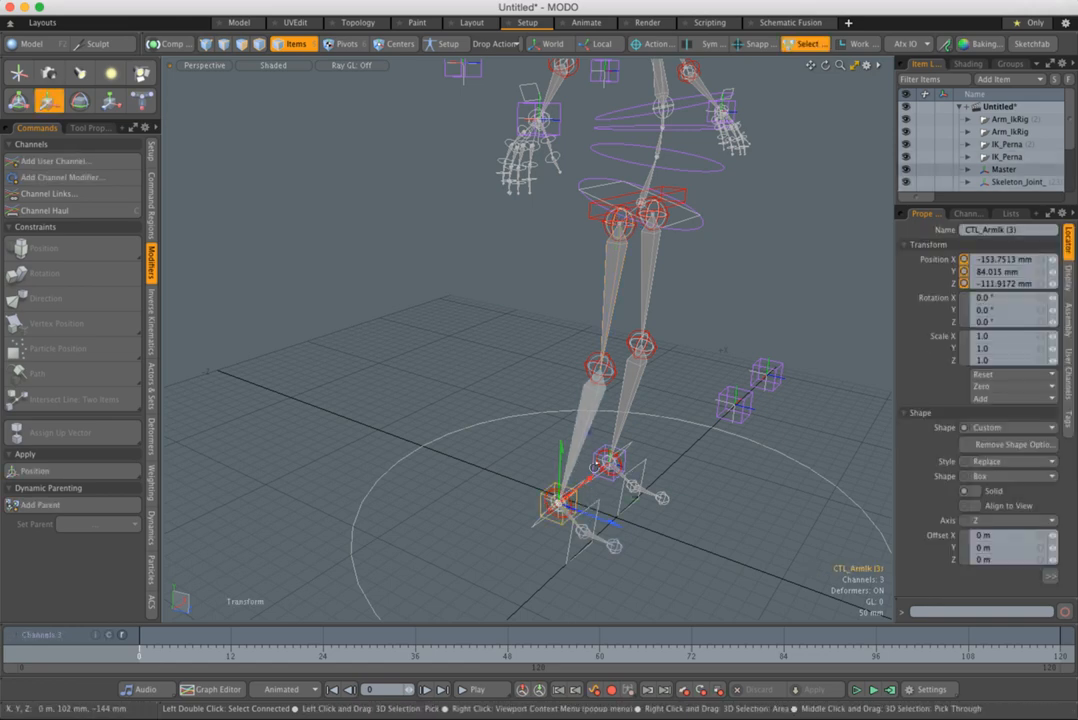
{"action": "left_click_drag", "start_coordinate": [575, 473], "coordinate": [609, 311], "text": "alt"}
{"action": "key", "text": "super+z"}
{"action": "key", "text": "Escape"}
{"action": "key", "text": "Escape"}
- Try a rotation constraint from the nearer thigh joint to the matching IK hip joint, and undo it
{"action": "left_click_drag", "start_coordinate": [604, 240], "coordinate": [683, 226], "text": "ctrl+alt"}
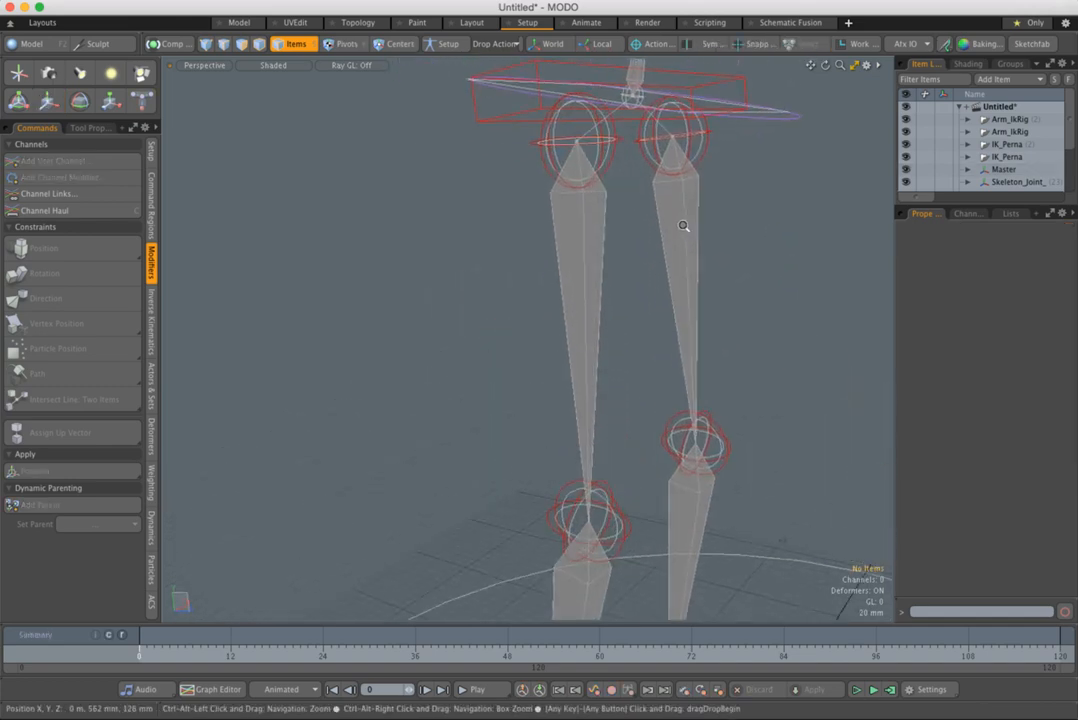
{"action": "left_click", "coordinate": [590, 231]}
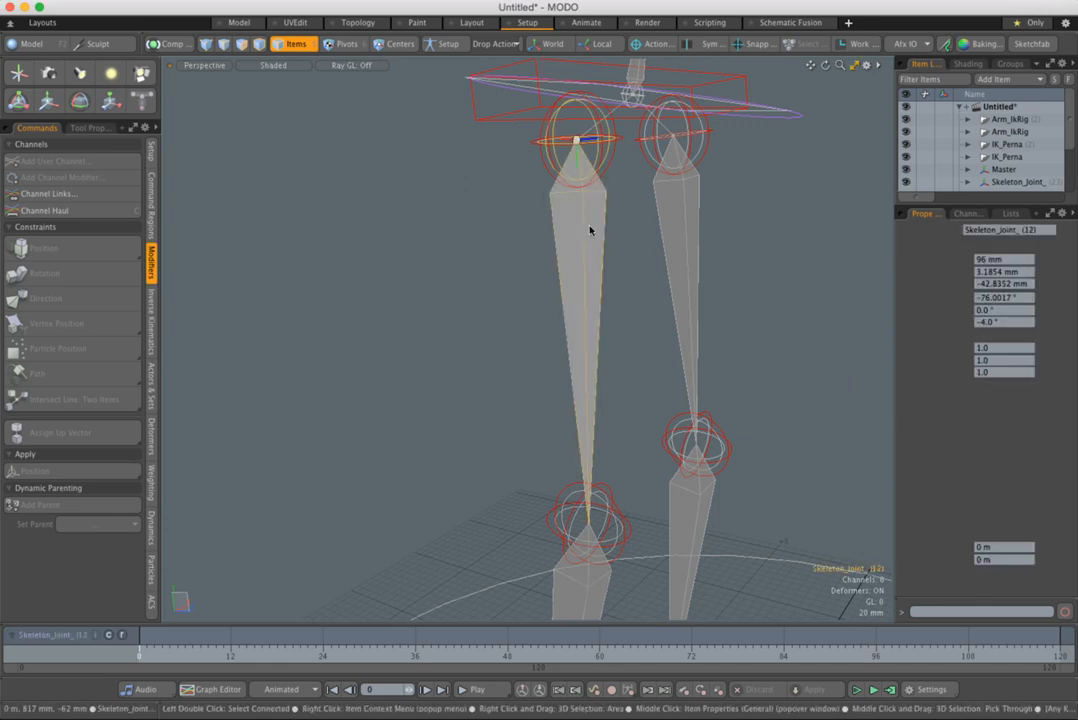
{"action": "left_click", "coordinate": [556, 172], "text": "shift"}
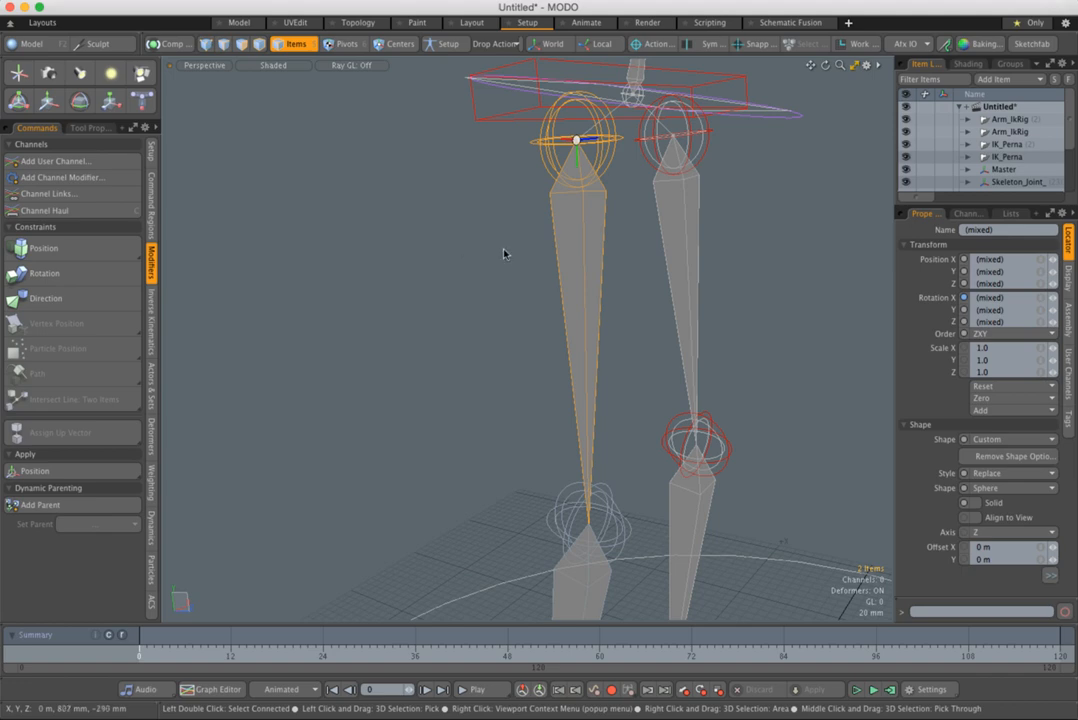
{"action": "left_click", "coordinate": [67, 278]}
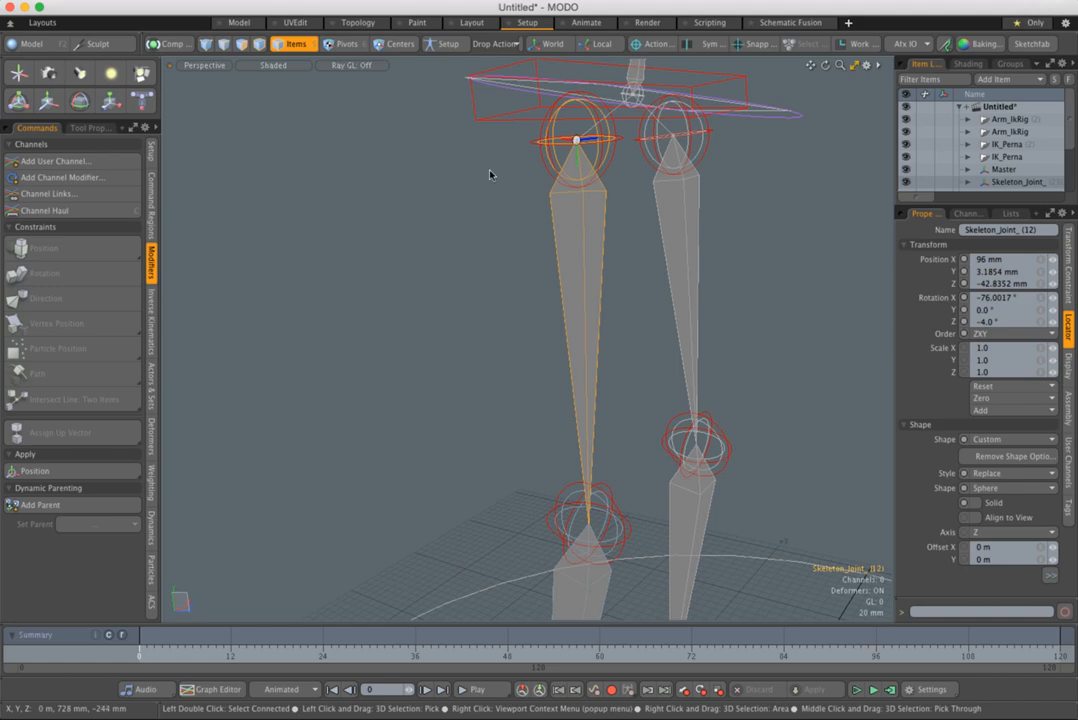
{"action": "key", "text": "super+z"}
- Turn on Setup mode and constrain the rotation of thigh joint Skeleton_Joint_ (12) to the IK hip joint, IK_Joint (4)
{"action": "left_click", "coordinate": [448, 44]}
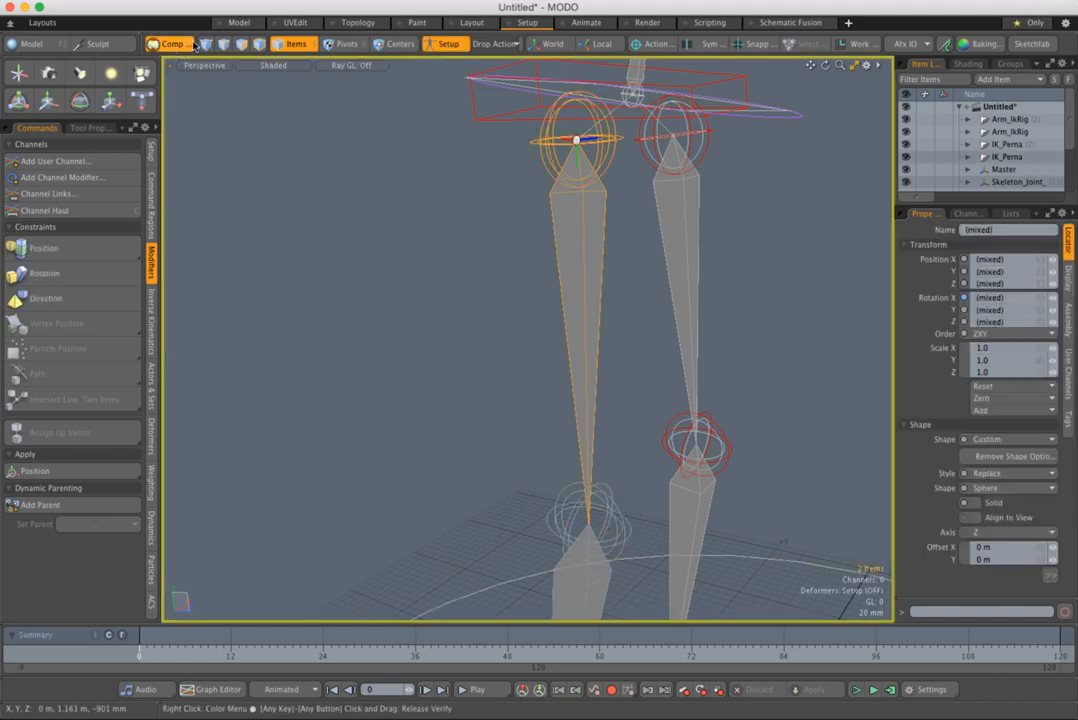
{"action": "left_click_drag", "start_coordinate": [715, 270], "coordinate": [652, 267], "text": "alt"}
{"action": "left_click", "coordinate": [600, 340]}
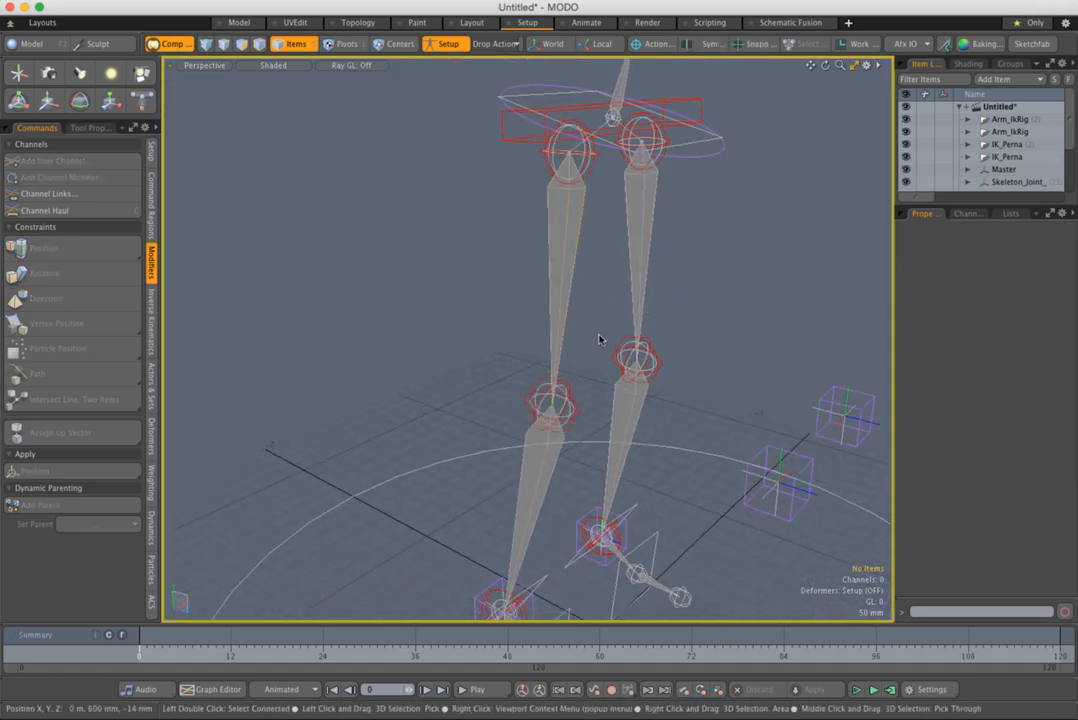
{"action": "left_click", "coordinate": [565, 250]}
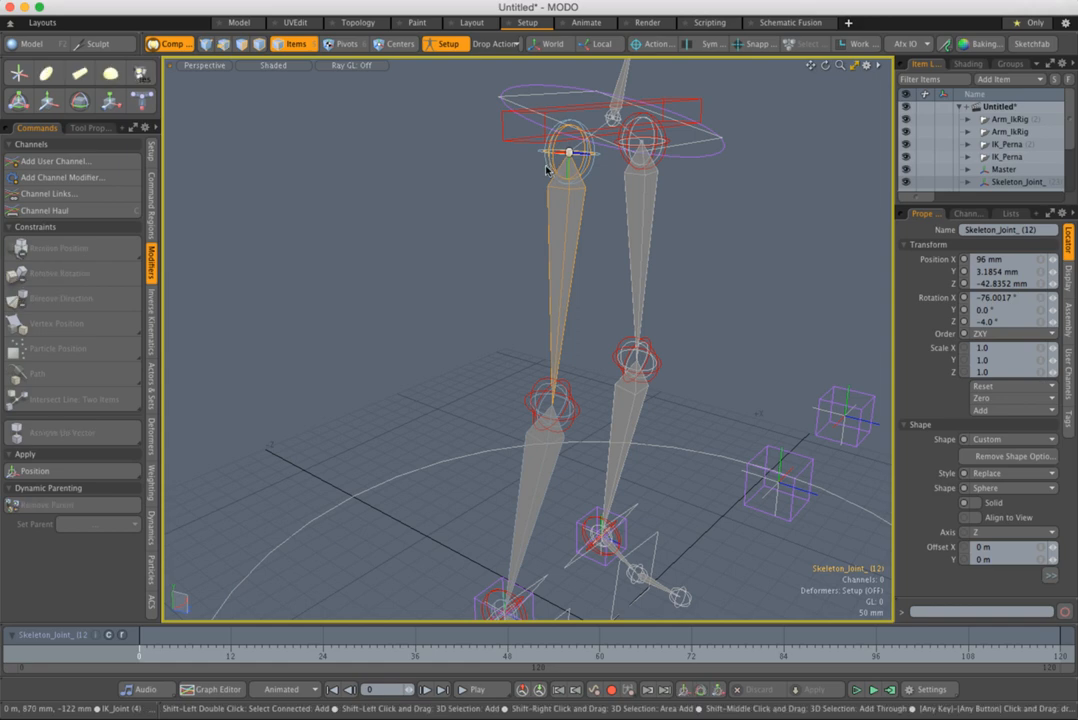
{"action": "left_click", "coordinate": [546, 170], "text": "shift"}
{"action": "left_click", "coordinate": [57, 277]}
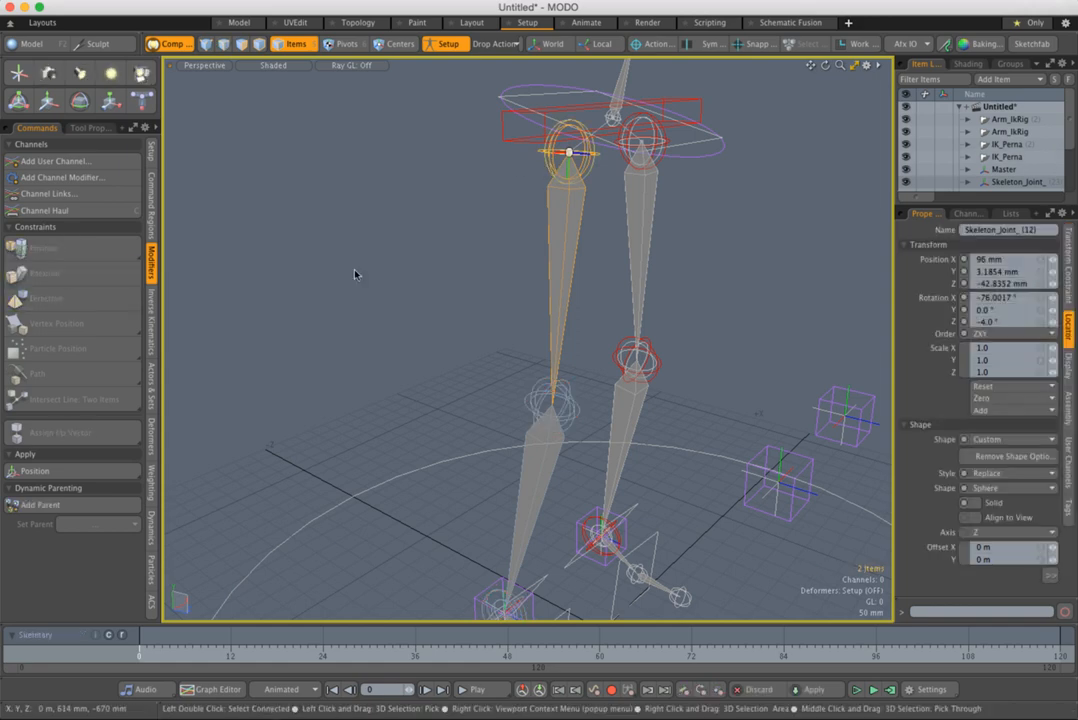
{"action": "left_click", "coordinate": [355, 271]}
- Test the thigh constraint by moving the foot control CTL_ArmIk (3), and undo the move
{"action": "left_click_drag", "start_coordinate": [529, 406], "coordinate": [491, 399], "text": "ctrl+alt"}
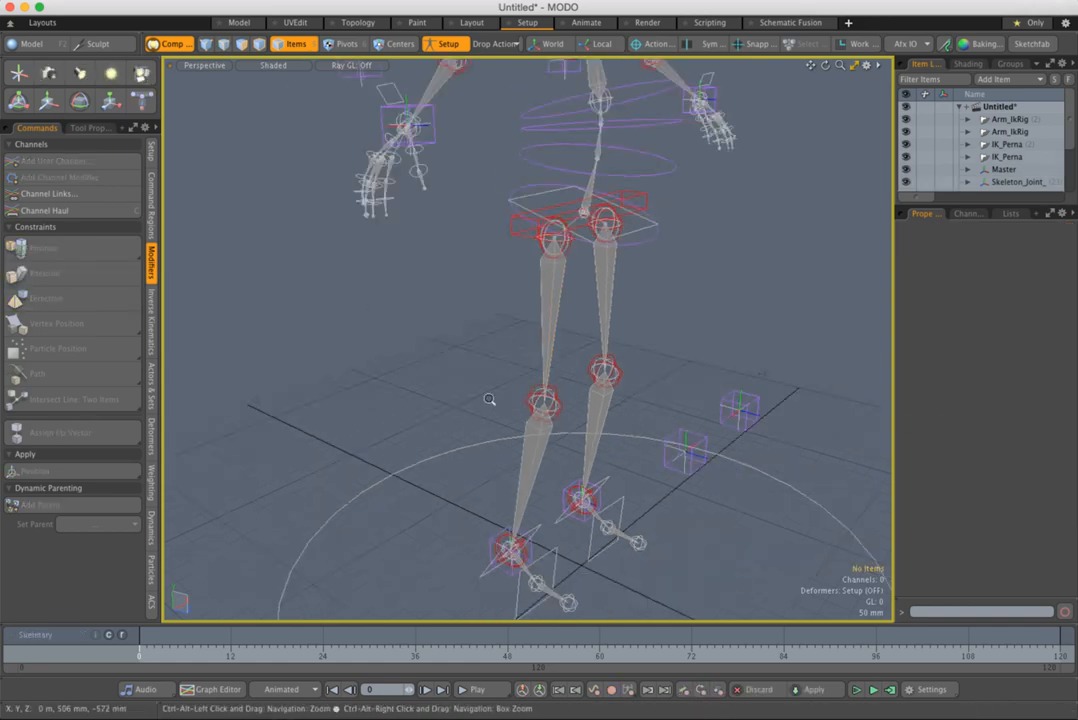
{"action": "left_click", "coordinate": [491, 542]}
{"action": "key", "text": "w"}
{"action": "left_click_drag", "start_coordinate": [554, 522], "coordinate": [601, 469]}
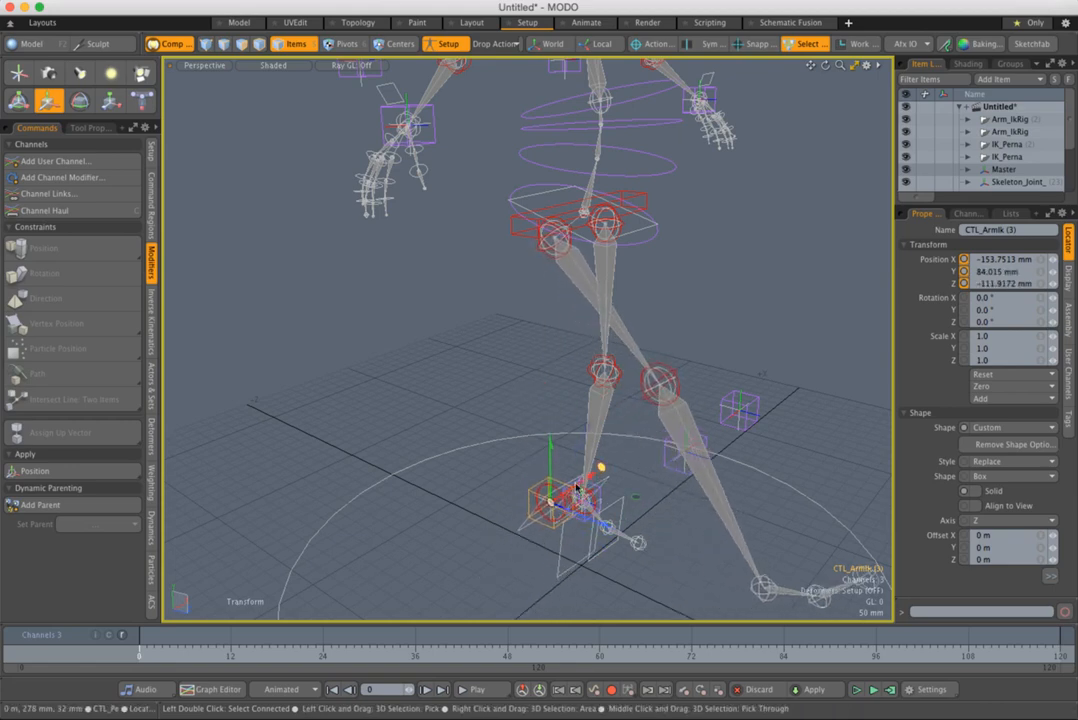
{"action": "key", "text": "super+z"}
- Constrain the rotation of the nearer shin joint Skeleton_Joint_ (6) to the matching IK knee joint
{"action": "left_click", "coordinate": [542, 402]}
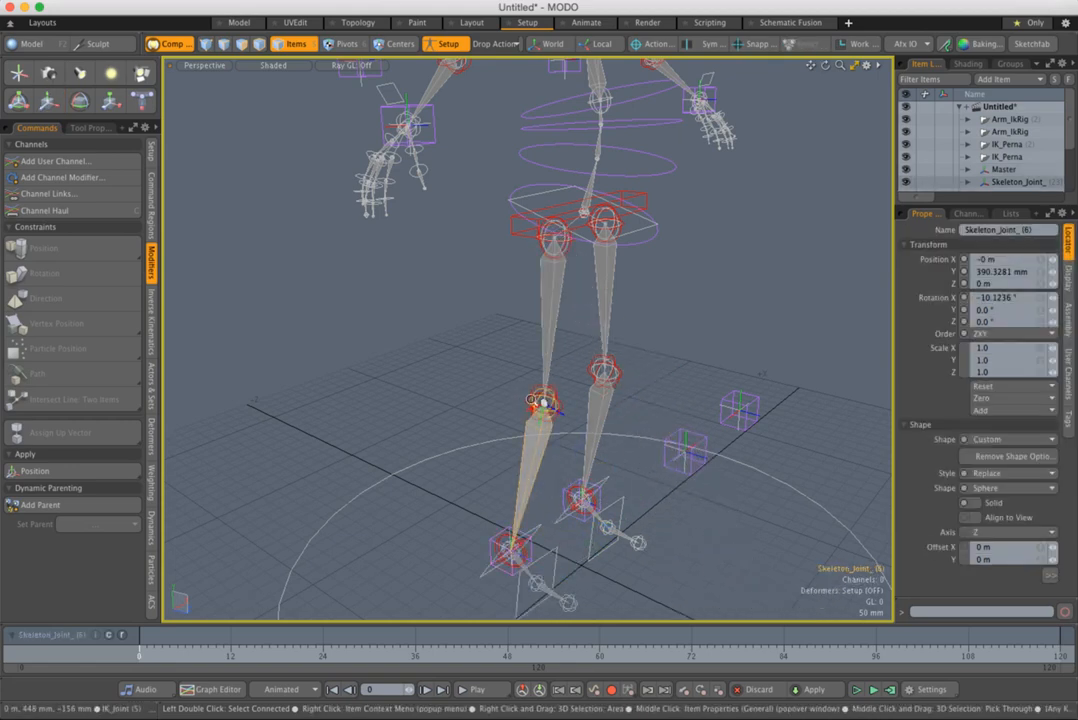
{"action": "scroll", "coordinate": [528, 404], "scroll_direction": "up", "scroll_amount": 5}
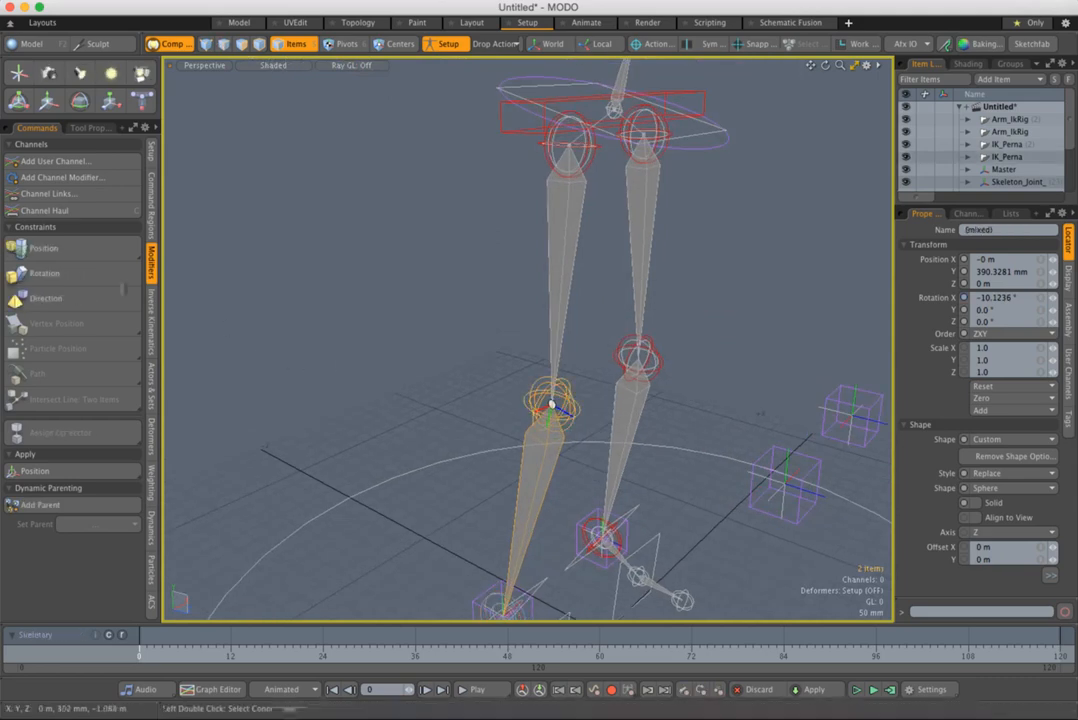
{"action": "left_click", "coordinate": [70, 283]}
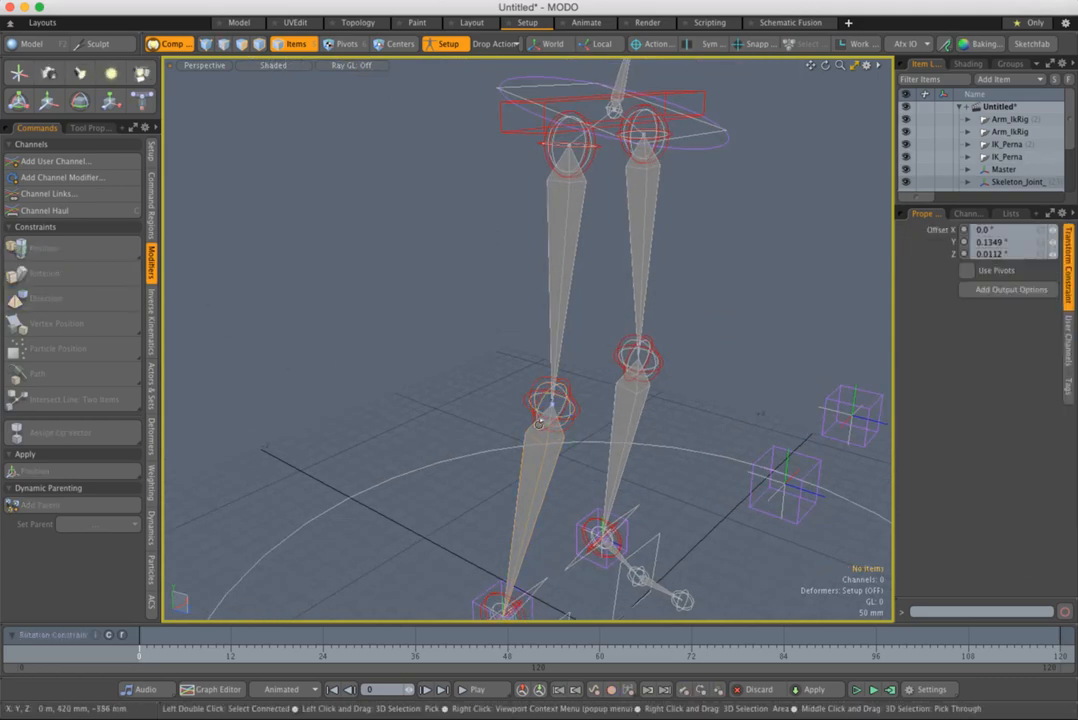
- Test both leg constraints by moving the foot control CTL_ArmIk (3) upward, and undo the move
{"action": "left_click_drag", "start_coordinate": [354, 315], "coordinate": [708, 418], "text": "alt"}
{"action": "left_click", "coordinate": [558, 509]}
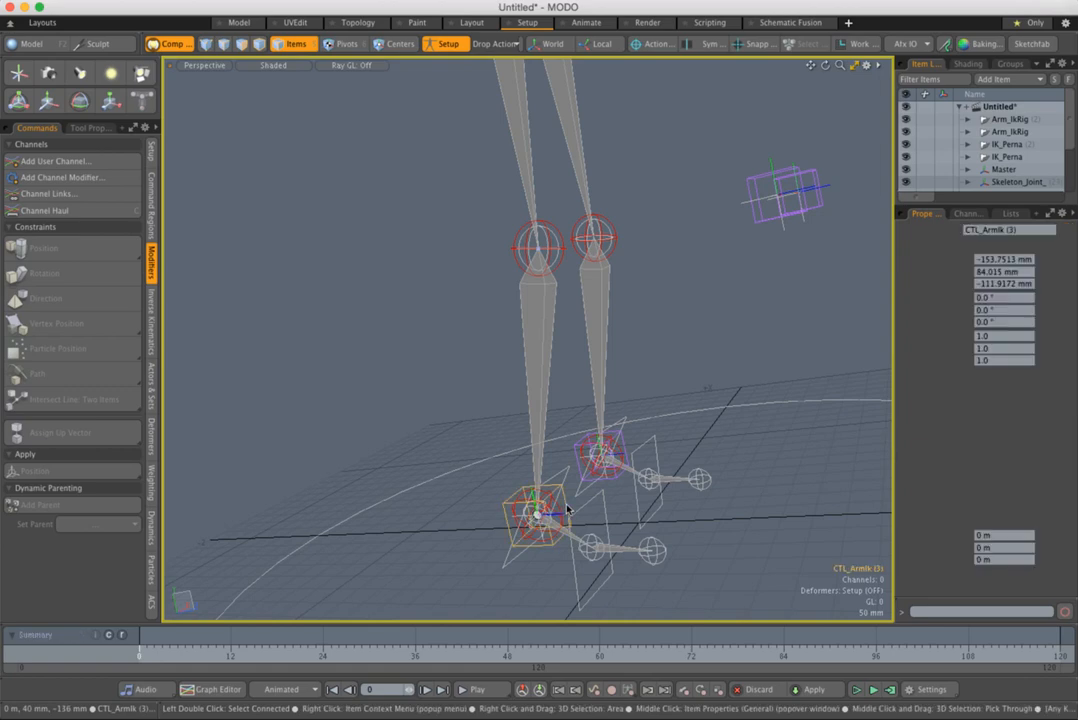
{"action": "key", "text": "w"}
{"action": "left_click_drag", "start_coordinate": [576, 491], "coordinate": [594, 234], "text": "ctrl+alt"}
{"action": "left_click_drag", "start_coordinate": [637, 158], "coordinate": [615, 282]}
{"action": "key", "text": "super+z"}
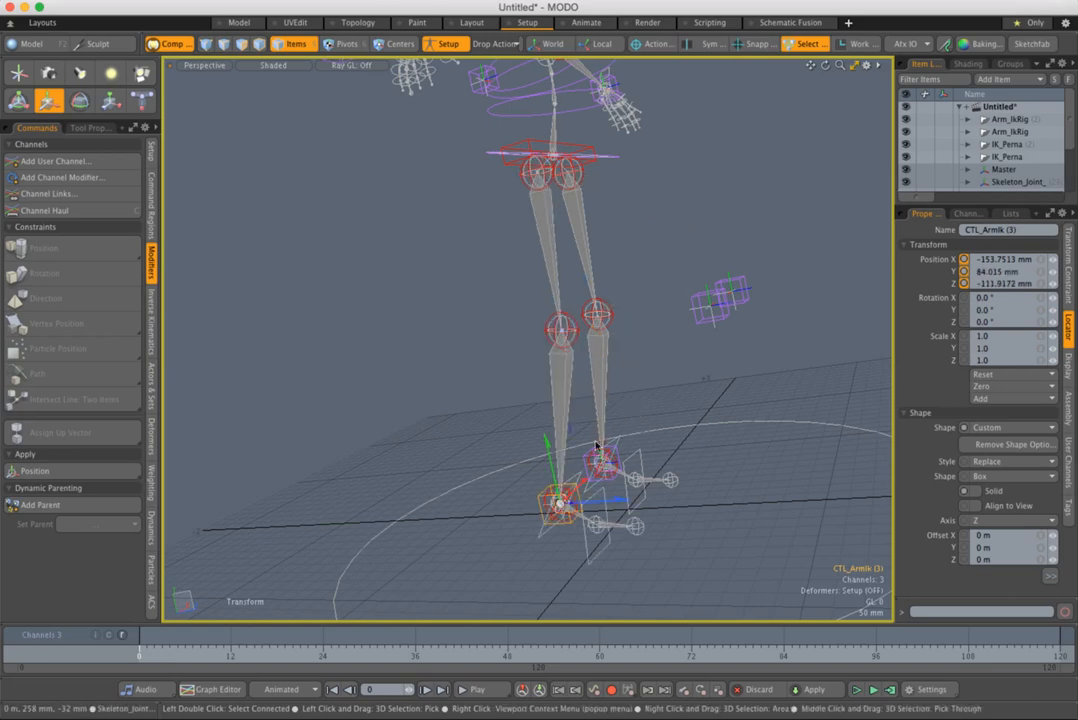
- Constrain the rotation of the nearer foot joint Skeleton_Joint_ (7) to the foot control CTL_Pe (2)
{"action": "left_click_drag", "start_coordinate": [597, 493], "coordinate": [491, 406], "text": "ctrl+alt"}
{"action": "key", "text": "q"}
{"action": "left_click", "coordinate": [552, 423]}
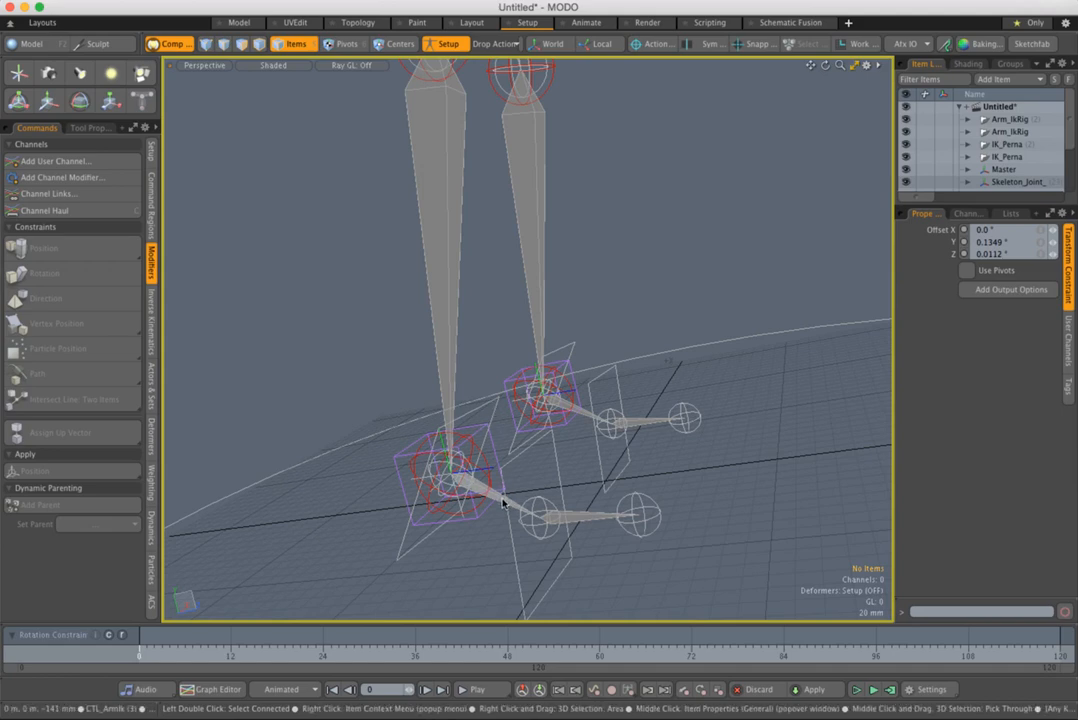
{"action": "left_click", "coordinate": [424, 421]}
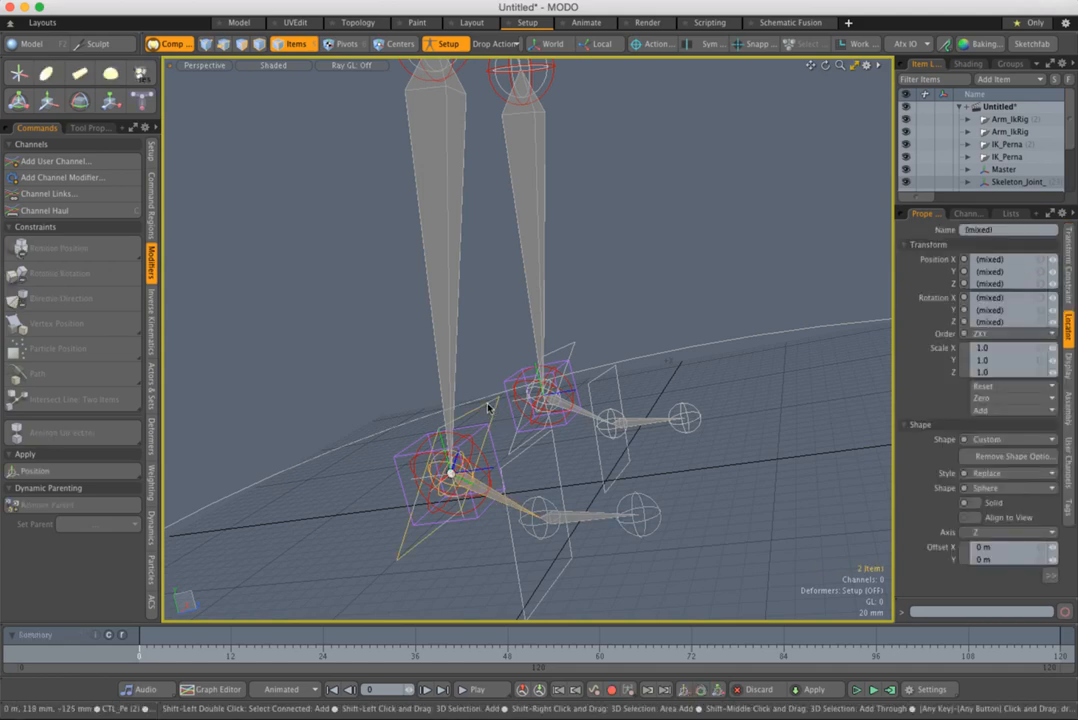
{"action": "left_click", "coordinate": [99, 276]}
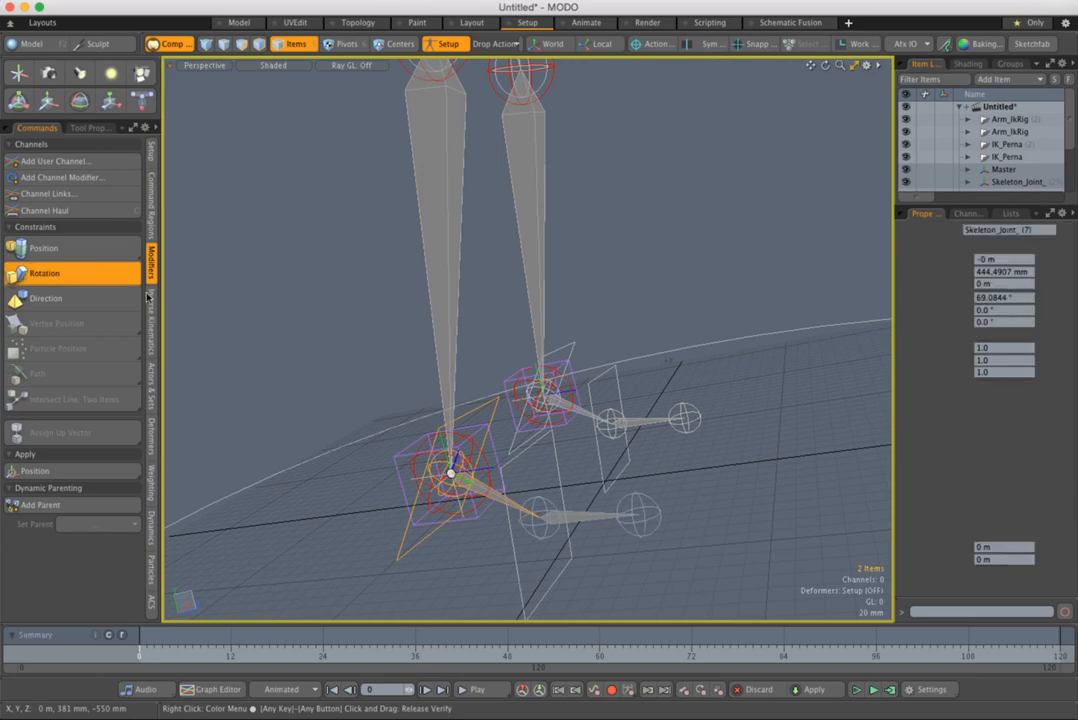
- Constrain the rotation of the nearer toe joint Skeleton_Joint_ (8) to the plane-shaped toe Locator control
{"action": "left_click", "coordinate": [570, 543]}
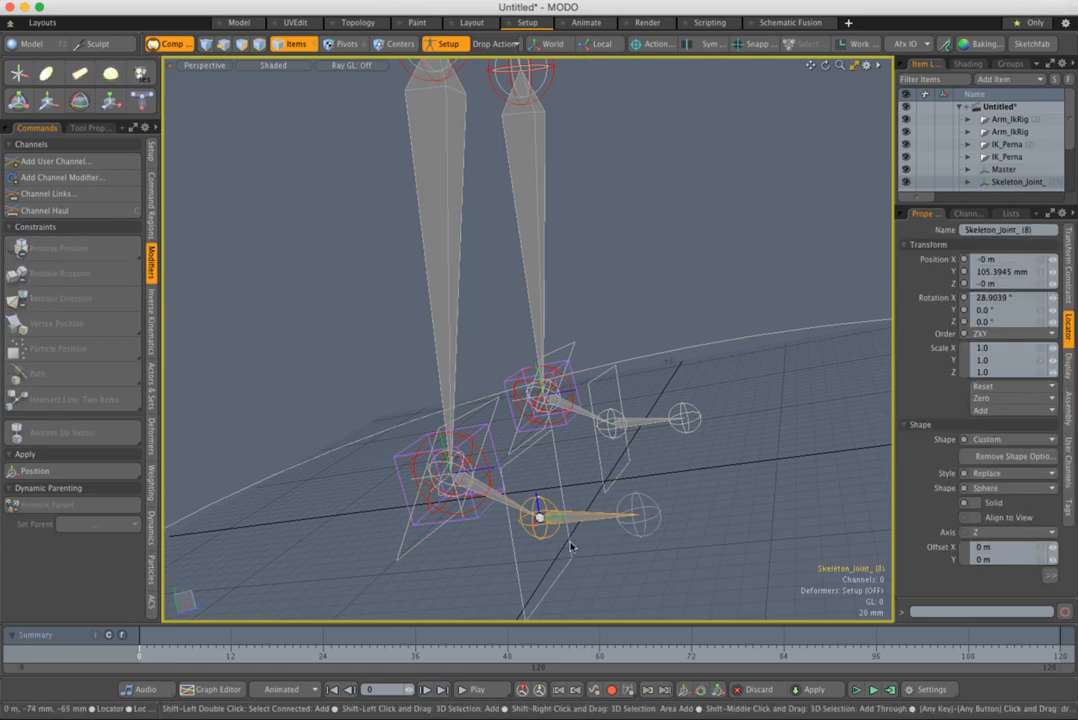
{"action": "left_click", "coordinate": [571, 547], "text": "shift"}
{"action": "left_click", "coordinate": [92, 273]}
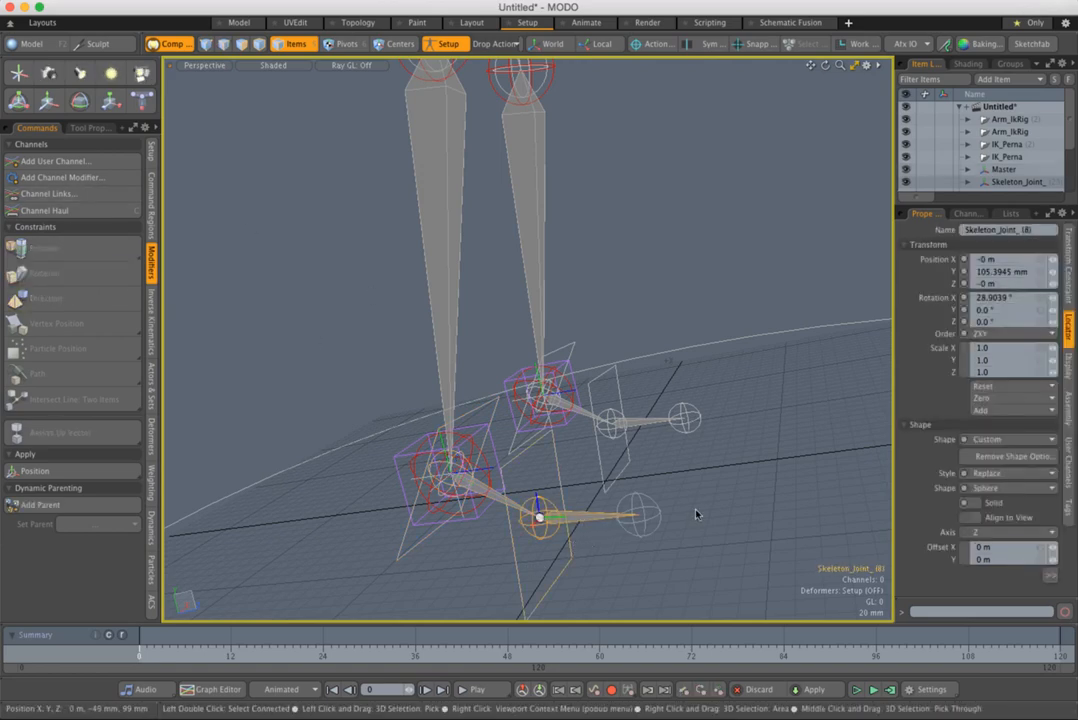
- Test the toe constraint by rotating the toe Locator control about X, and undo the rotation
{"action": "left_click", "coordinate": [697, 514]}
{"action": "left_click", "coordinate": [565, 485]}
{"action": "key", "text": "y"}
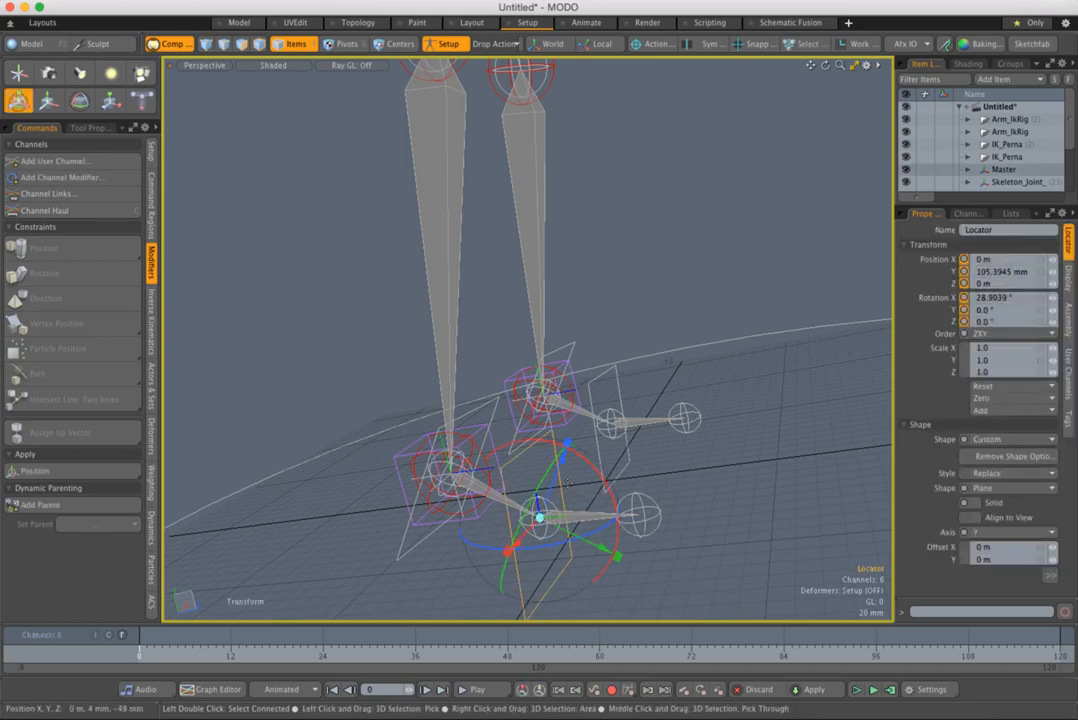
{"action": "left_click_drag", "start_coordinate": [609, 483], "coordinate": [615, 520]}
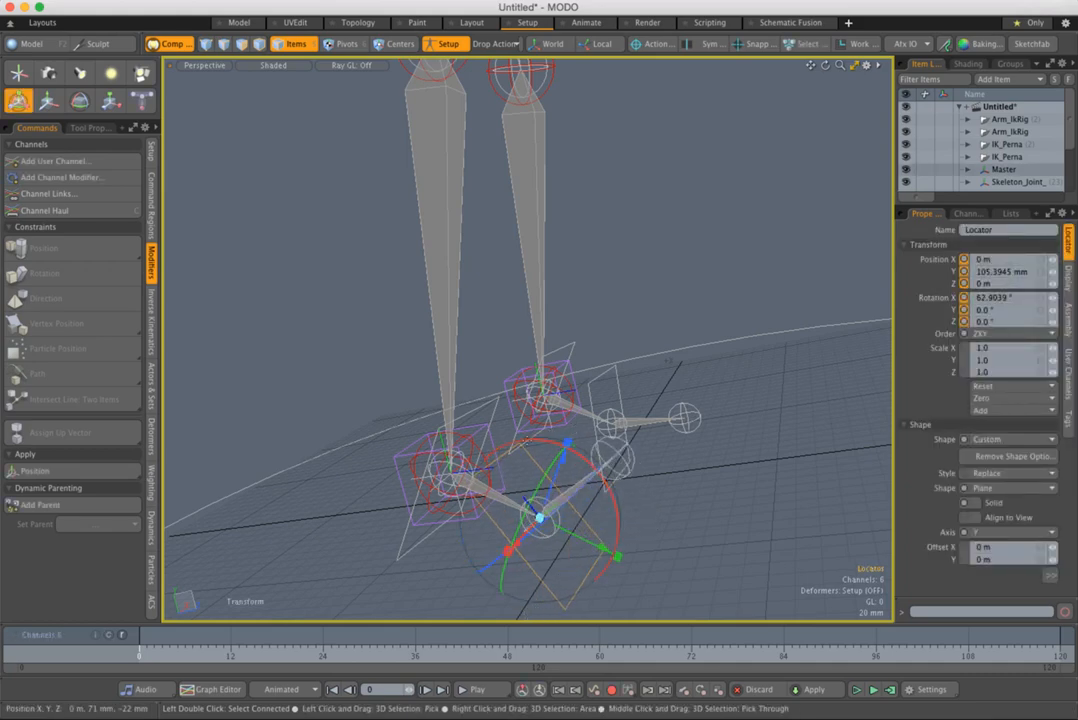
{"action": "key", "text": "q"}
- Test the foot constraint by rotating the foot control CTL_Pe (2), and undo the rotation
{"action": "left_click", "coordinate": [441, 533]}
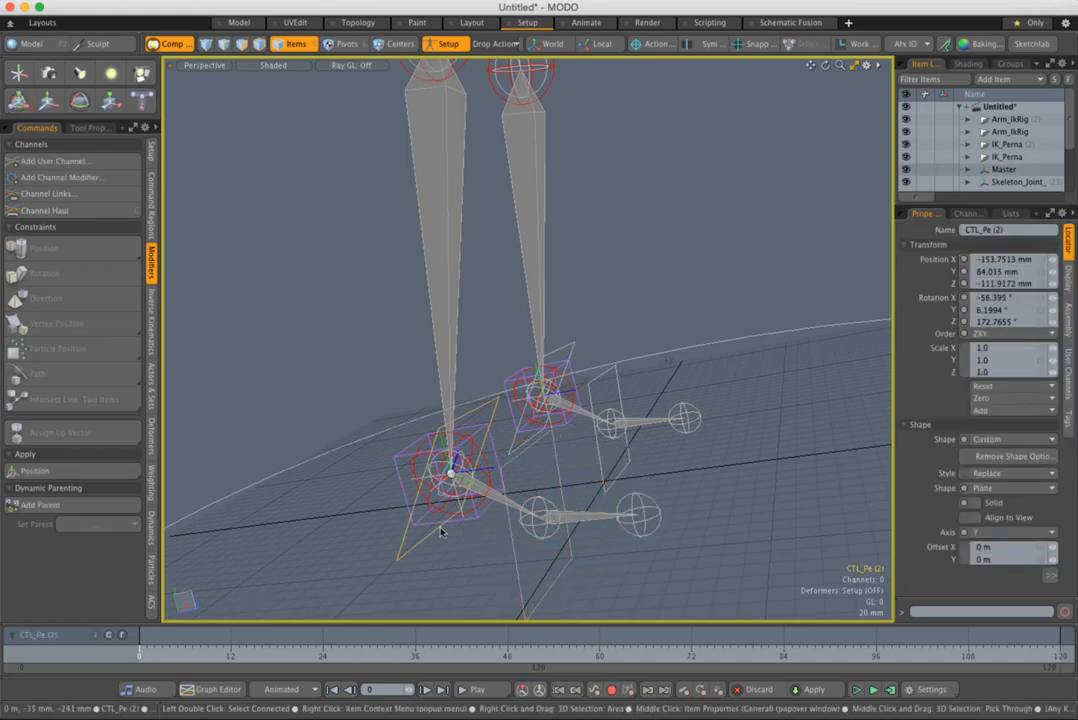
{"action": "key", "text": "y"}
{"action": "left_click_drag", "start_coordinate": [533, 484], "coordinate": [483, 373]}
{"action": "key", "text": "super+z"}
{"action": "key", "text": "q"}
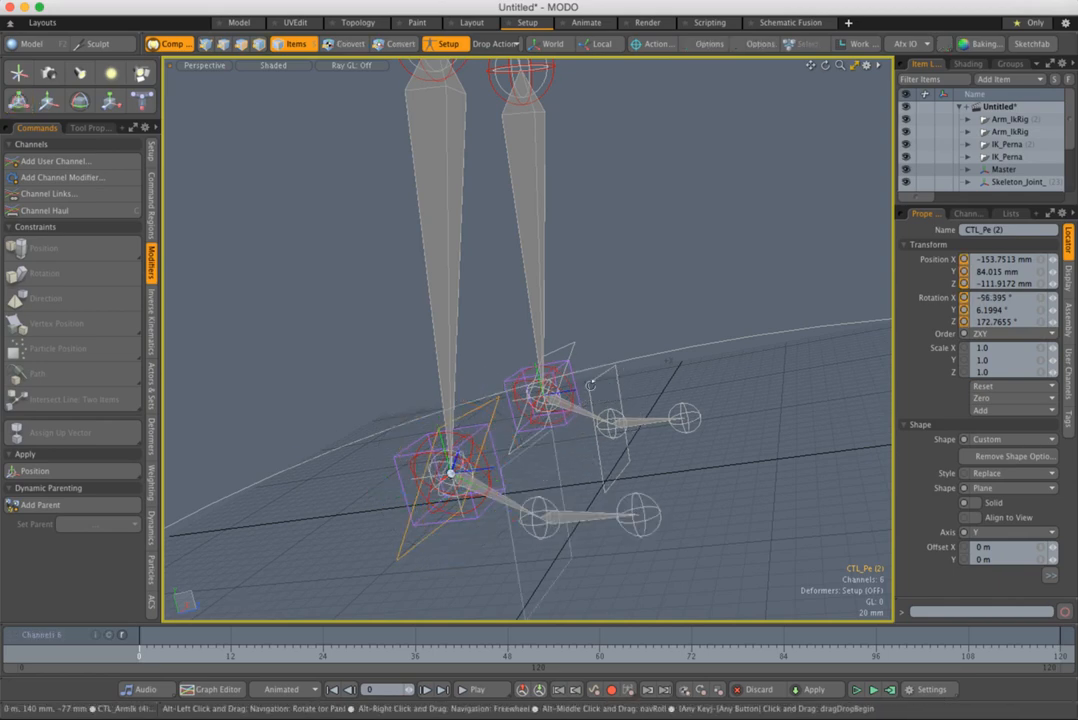
- Test the whole nearer leg by raising the IK control CTL_ArmIk (3), and undo the move
{"action": "left_click_drag", "start_coordinate": [592, 380], "coordinate": [480, 422], "text": "alt"}
{"action": "key", "text": "Escape"}
{"action": "left_click", "coordinate": [436, 430]}
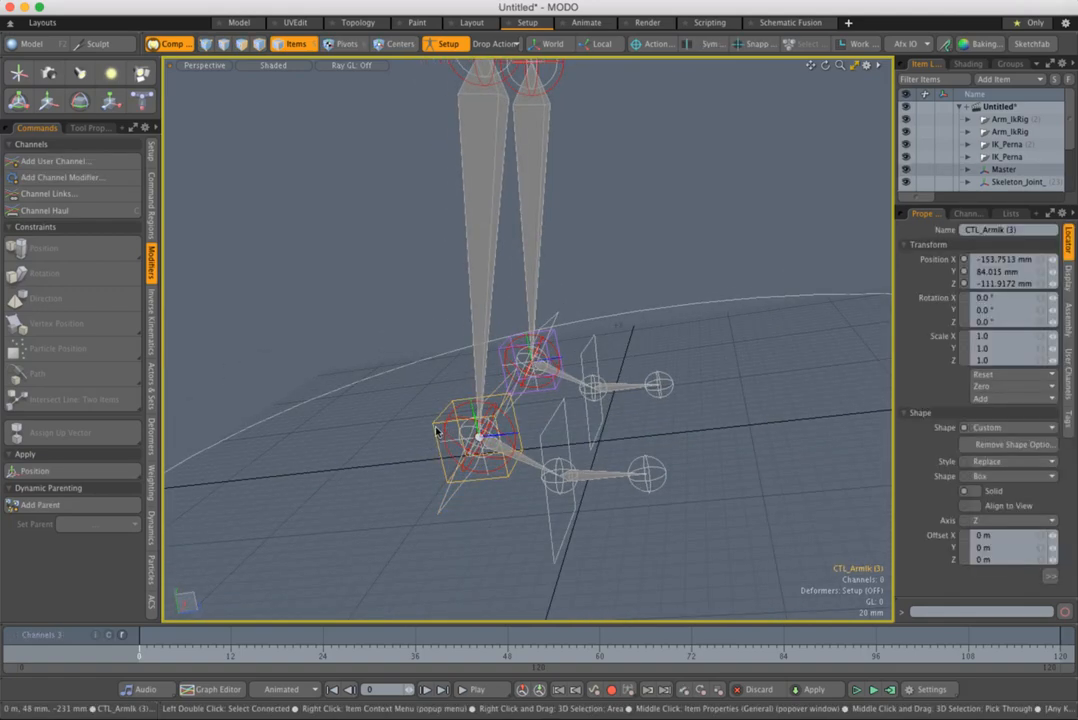
{"action": "key", "text": "w"}
{"action": "left_click_drag", "start_coordinate": [546, 399], "coordinate": [517, 183], "text": "ctrl+alt"}
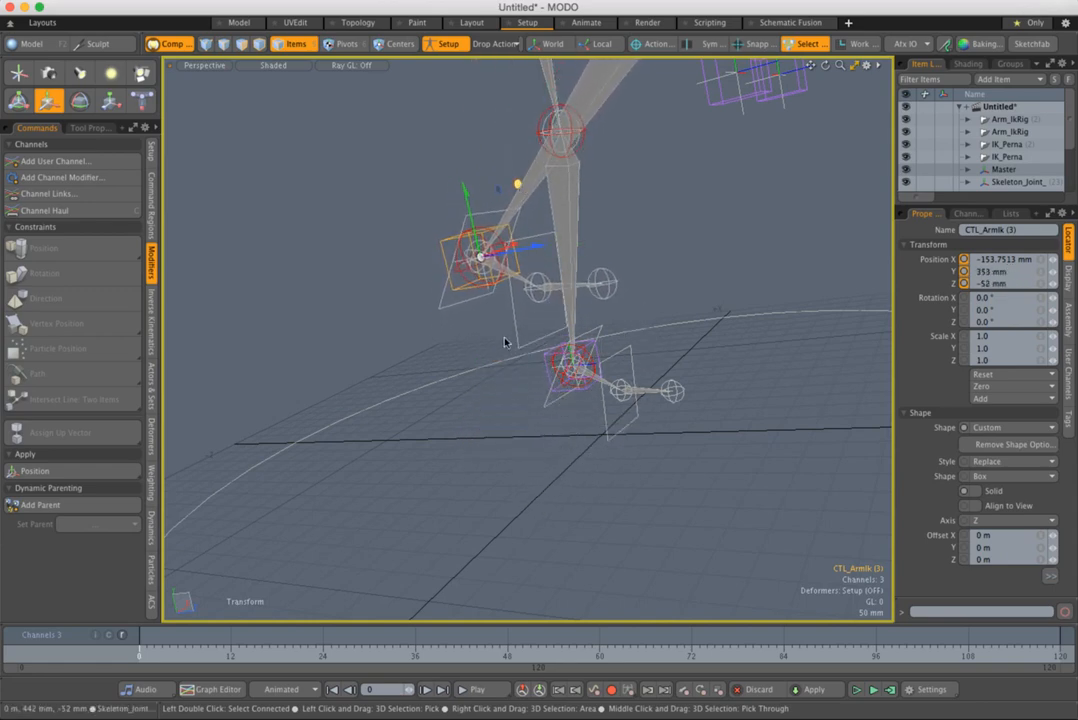
{"action": "key", "text": "super+z"}
{"action": "key", "text": "space"}
- Rotate the foot control CTL_Pe (2) about X to check the toe lift, undo it, and clear the selection
{"action": "left_click", "coordinate": [472, 468]}
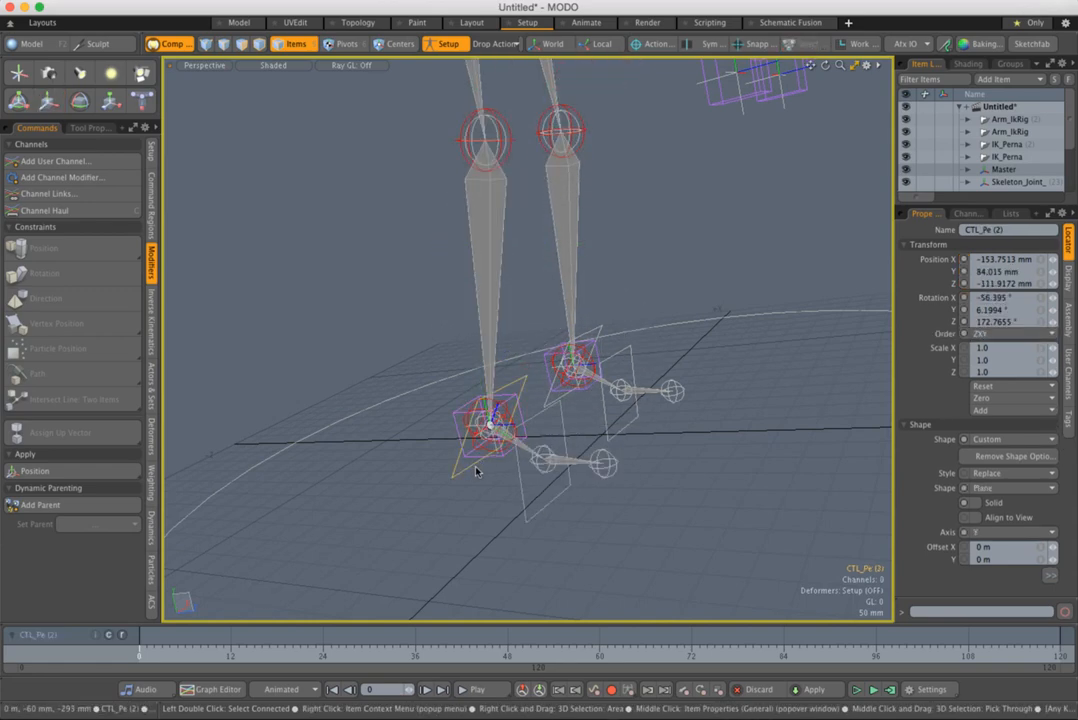
{"action": "key", "text": "y"}
{"action": "left_click_drag", "start_coordinate": [549, 396], "coordinate": [532, 363]}
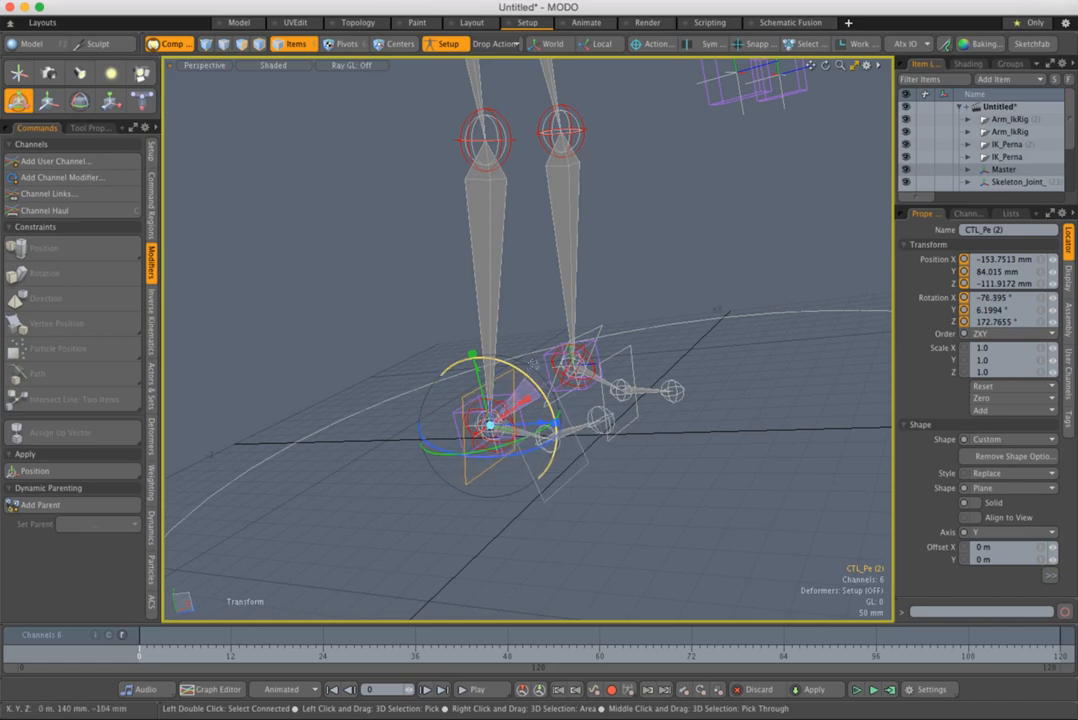
{"action": "key", "text": "space"}
{"action": "left_click", "coordinate": [650, 306]}
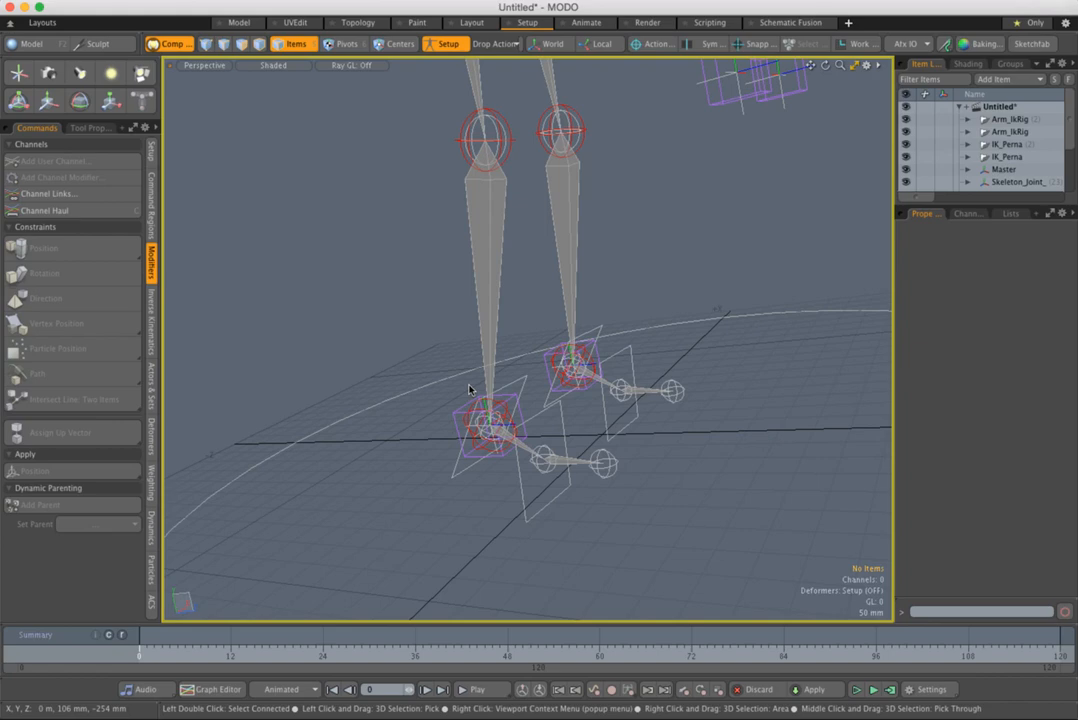
- Change the shape of the nearer foot control CTL_Pe (2) and its toe Locator control to Pyramid
{"action": "left_click", "coordinate": [530, 400]}
{"action": "left_click_drag", "start_coordinate": [553, 415], "coordinate": [558, 407], "text": "alt"}
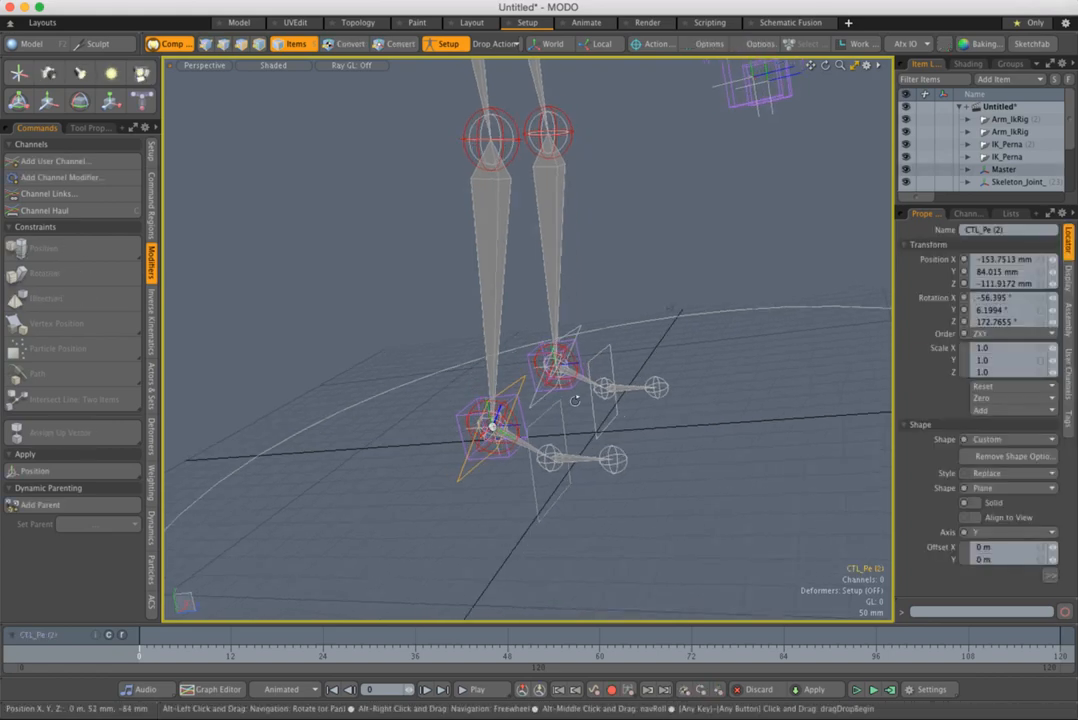
{"action": "left_click", "coordinate": [549, 459], "text": "shift"}
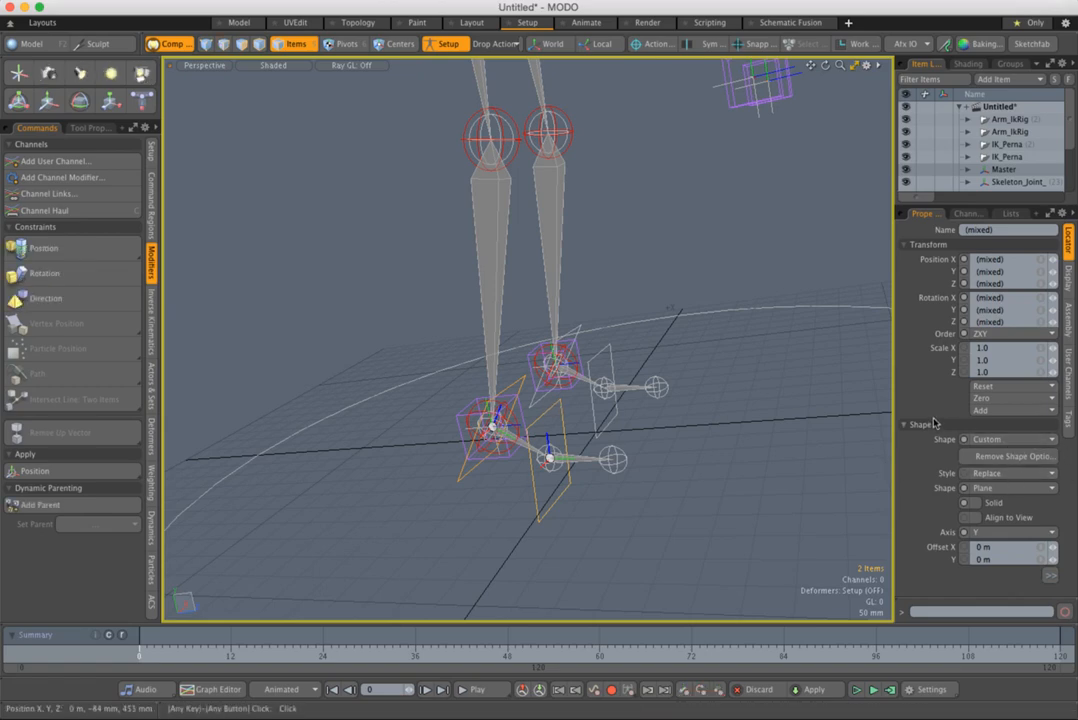
{"action": "left_click_drag", "start_coordinate": [896, 416], "coordinate": [810, 419]}
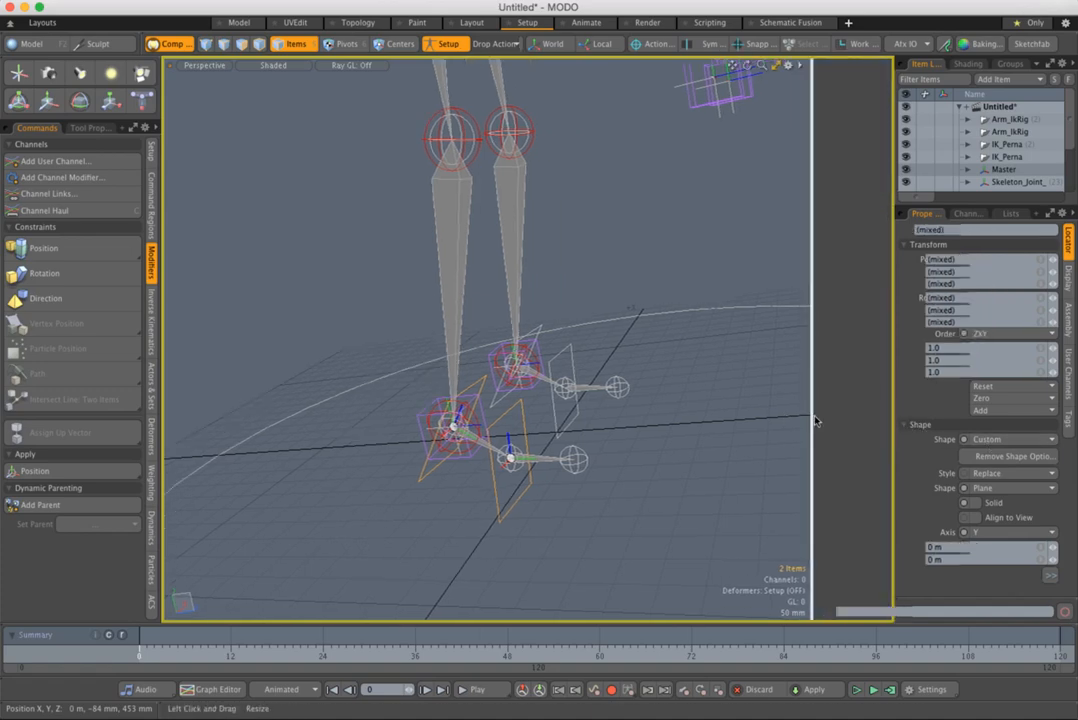
{"action": "left_click", "coordinate": [838, 244]}
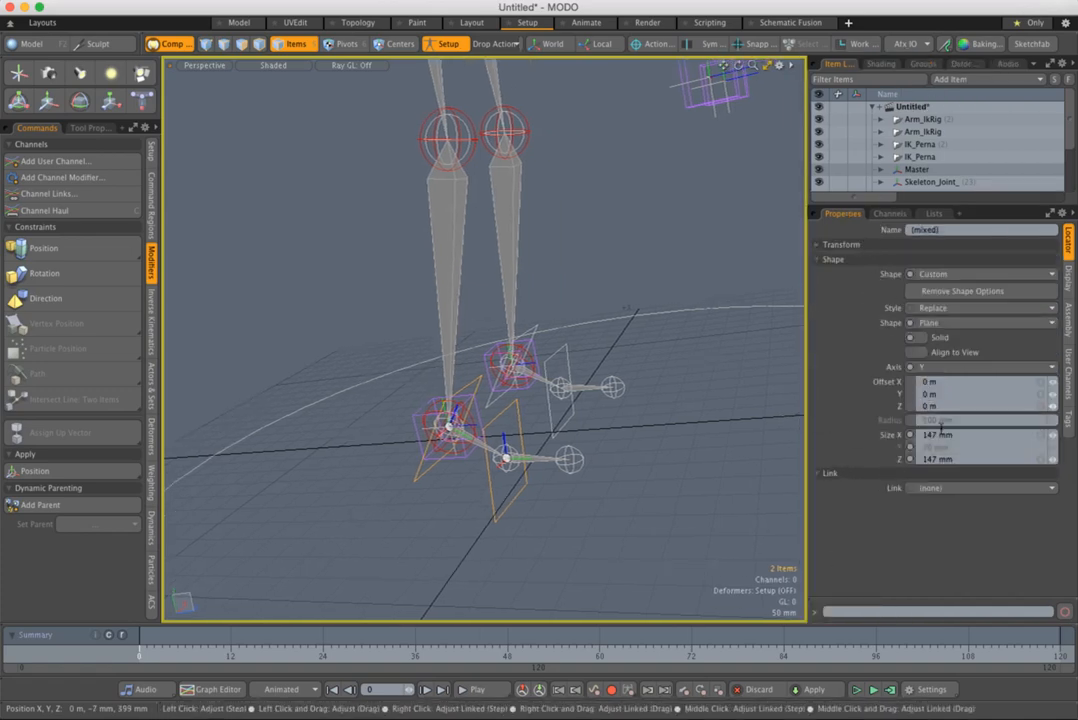
{"action": "left_click", "coordinate": [940, 322]}
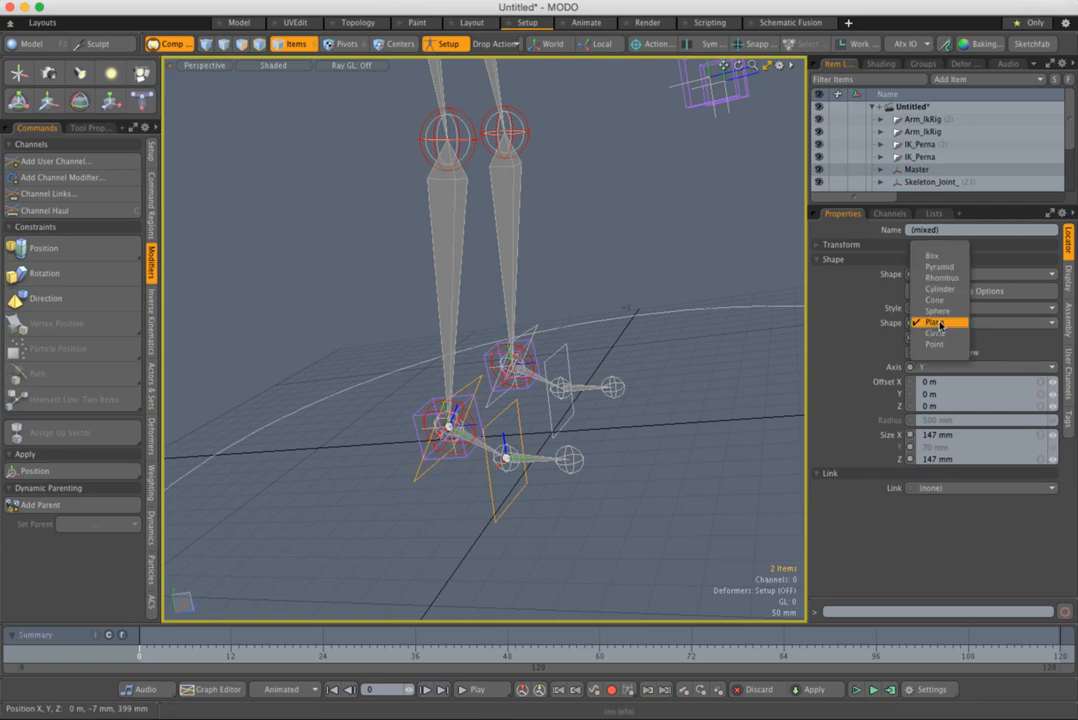
{"action": "left_click", "coordinate": [940, 268]}
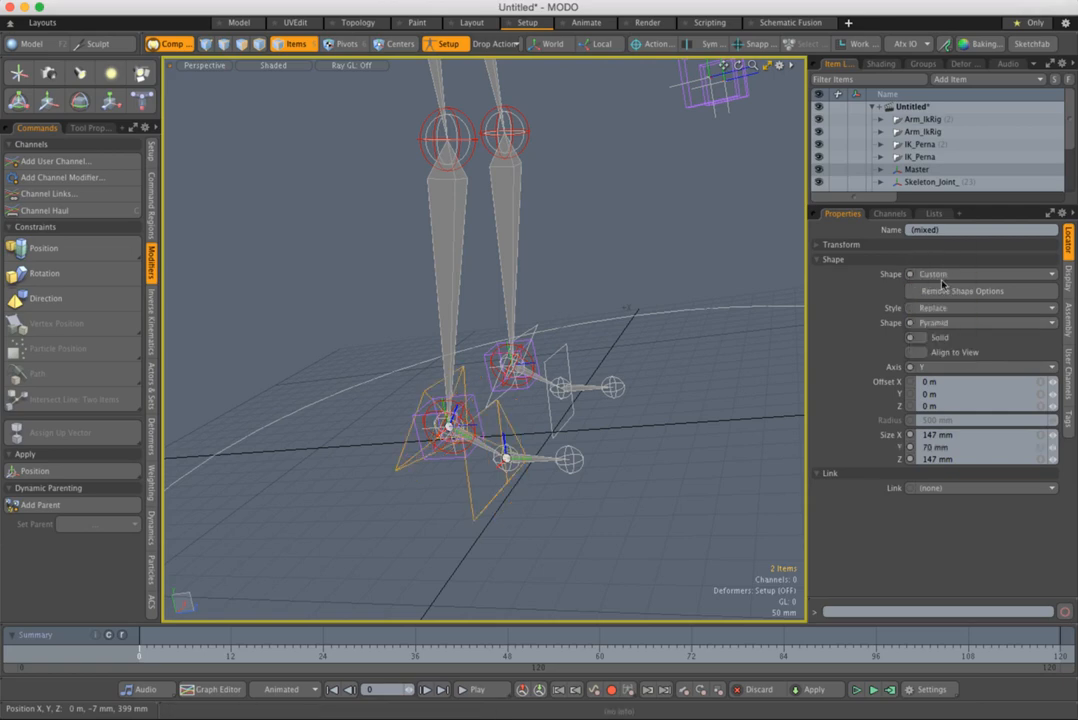
- Resize both pyramid controls to 46.4 mm in X and Z and 84.9 mm in Y, with a Y offset of 36.7 mm
{"action": "mouse_move", "coordinate": [1041, 439]}
{"action": "right_mouse_down"}
{"action": "mouse_move", "coordinate": [1064, 439]}
{"action": "mouse_move", "coordinate": [1030, 439]}
{"action": "right_mouse_up"}
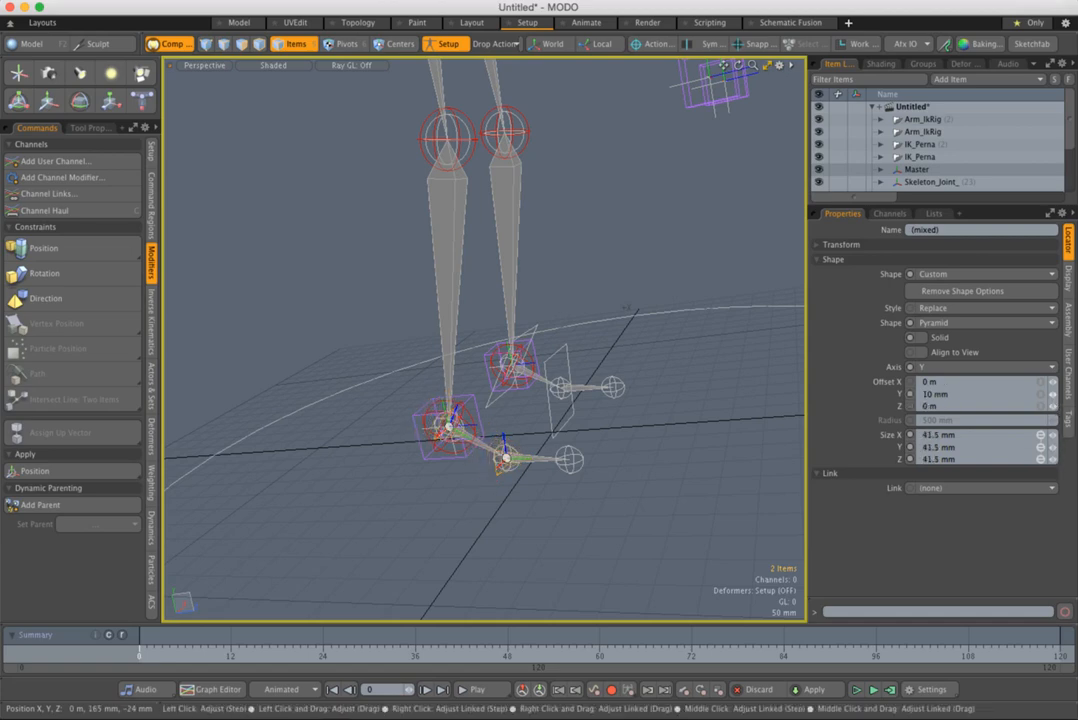
{"action": "left_click_drag", "start_coordinate": [1053, 394], "coordinate": [1057, 394]}
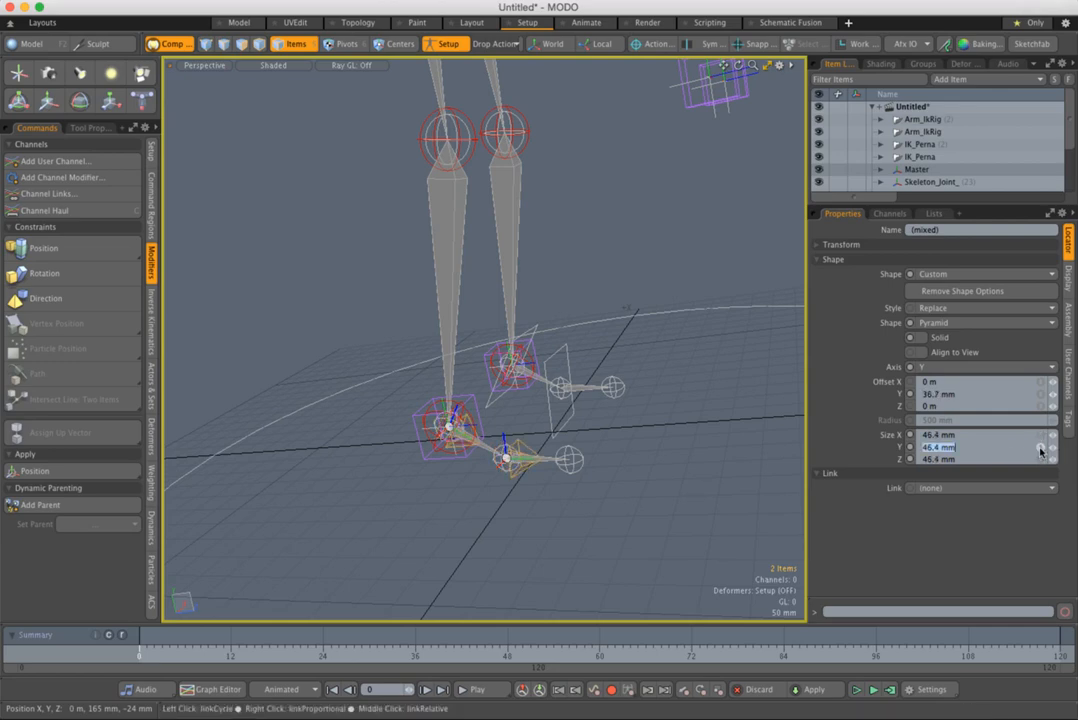
{"action": "left_click_drag", "start_coordinate": [1055, 448], "coordinate": [1055, 448]}
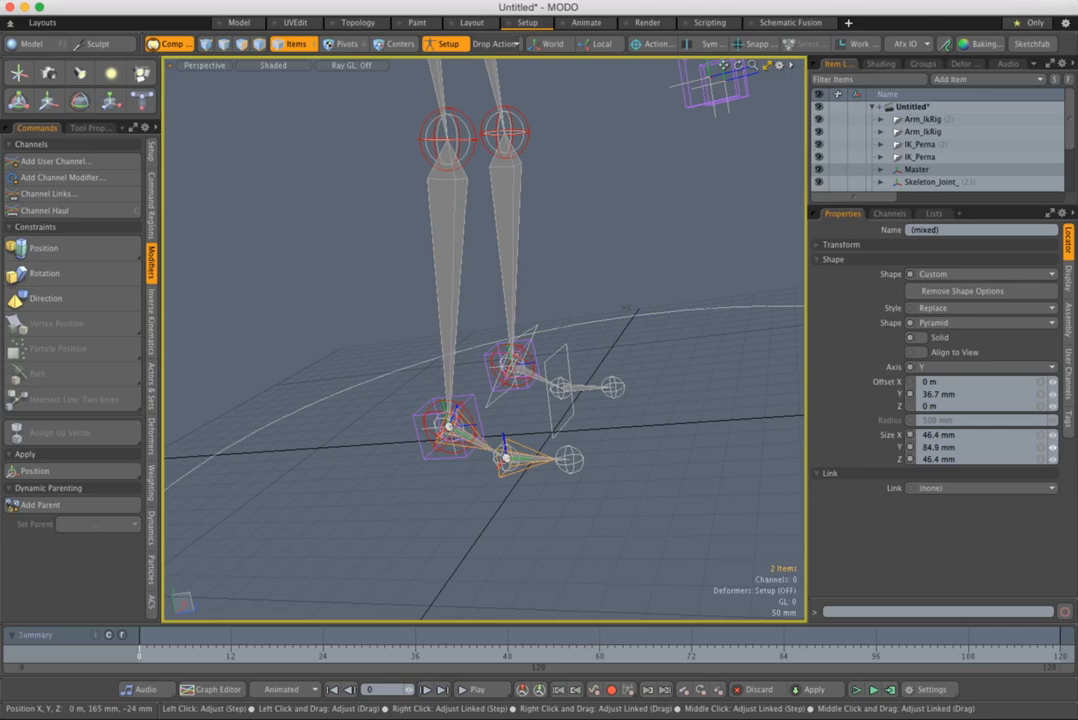
- Add draw options to both pyramid controls and give them a User wireframe colour of light violet, about 0.64, 0.59, 1.0
{"action": "left_click_drag", "start_coordinate": [534, 472], "coordinate": [592, 484], "text": "alt"}
{"action": "left_click", "coordinate": [592, 484]}
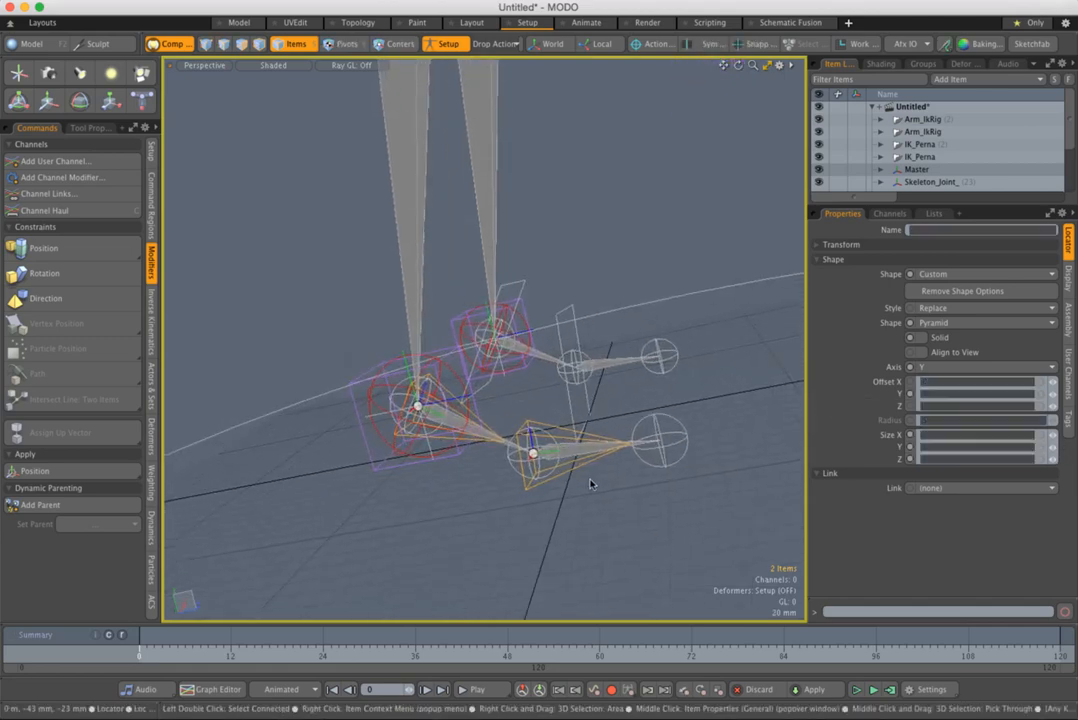
{"action": "left_click", "coordinate": [556, 431]}
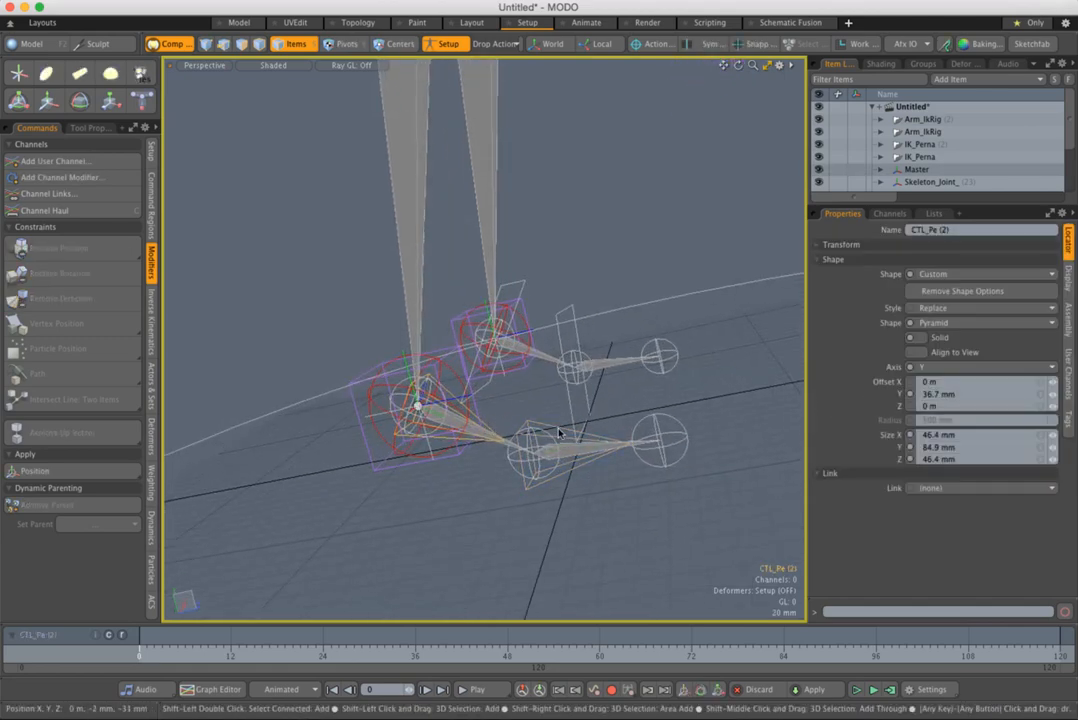
{"action": "left_click", "coordinate": [1070, 280]}
{"action": "left_click", "coordinate": [960, 305]}
{"action": "left_click", "coordinate": [930, 340]}
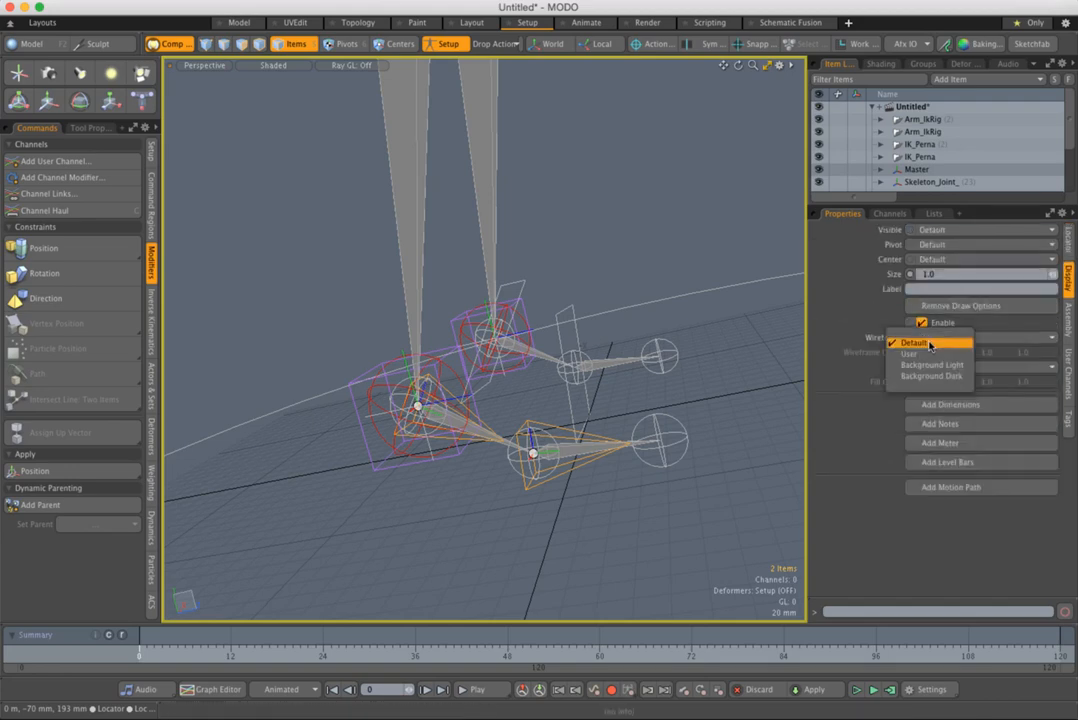
{"action": "left_click", "coordinate": [909, 354]}
{"action": "left_click", "coordinate": [918, 352]}
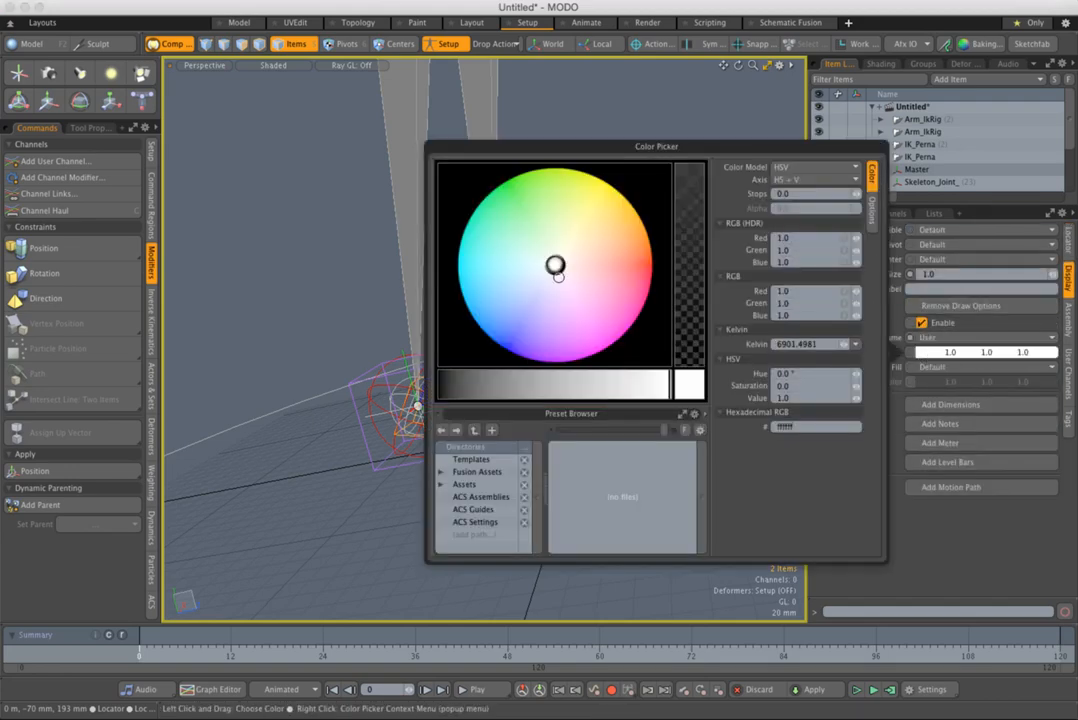
{"action": "mouse_move", "coordinate": [558, 276]}
{"action": "left_mouse_down"}
{"action": "mouse_move", "coordinate": [546, 305]}
{"action": "mouse_move", "coordinate": [541, 297]}
{"action": "left_mouse_up"}
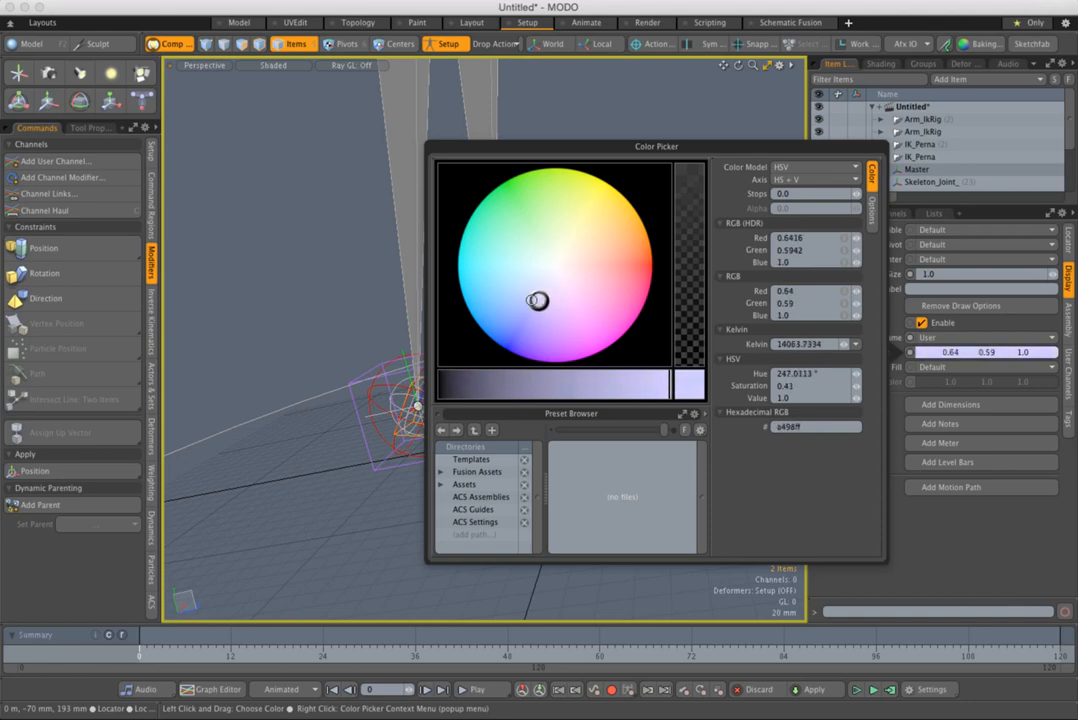
{"action": "left_click", "coordinate": [719, 580]}
- Set the action centre to Local and test-rotate the pyramid toe Locator control, undoing the rotation
{"action": "left_click_drag", "start_coordinate": [519, 406], "coordinate": [567, 429], "text": "alt"}
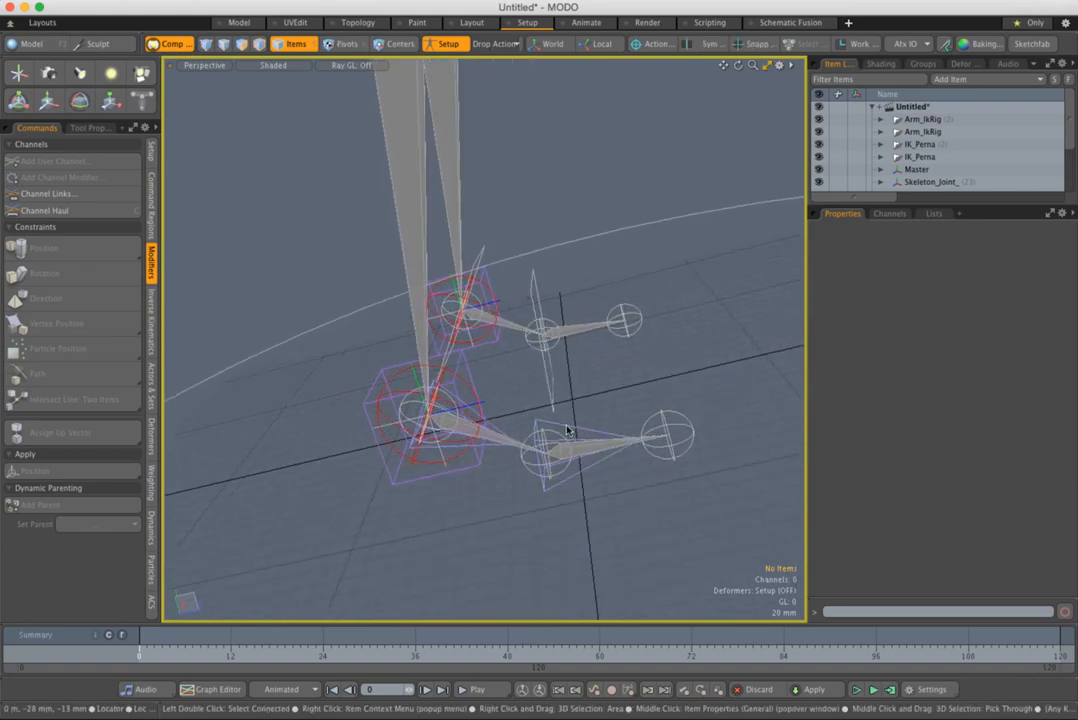
{"action": "left_click", "coordinate": [567, 429]}
{"action": "key", "text": "w"}
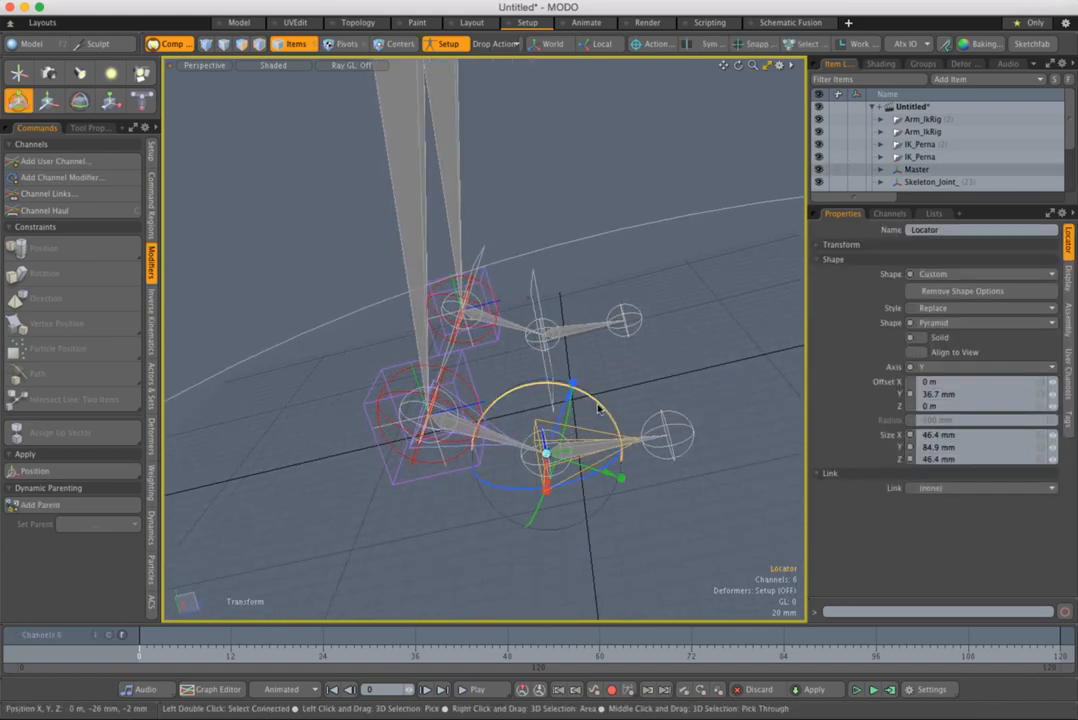
{"action": "left_click_drag", "start_coordinate": [598, 408], "coordinate": [548, 355]}
{"action": "key", "text": "super+z"}
{"action": "left_click", "coordinate": [602, 43]}
{"action": "key", "text": "super+z"}
- Test-rotate the pyramid foot control CTL_Pe (2) with the Local action centre, and undo the rotation
{"action": "left_click", "coordinate": [495, 428]}
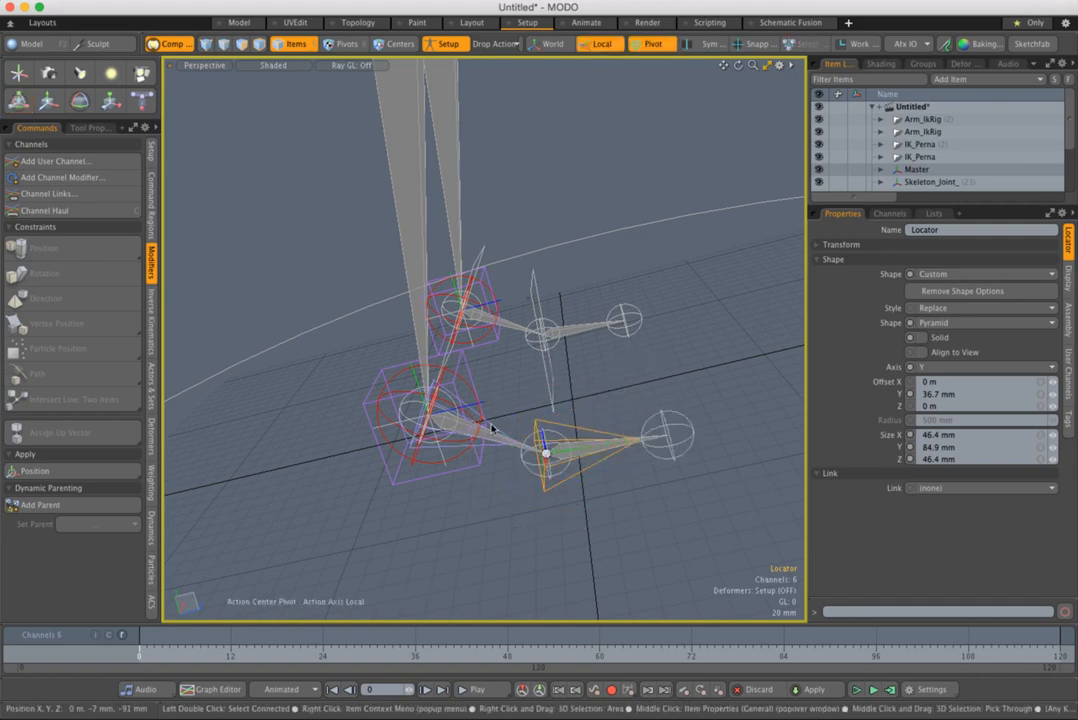
{"action": "key", "text": "y"}
{"action": "left_click_drag", "start_coordinate": [507, 426], "coordinate": [501, 374]}
{"action": "key", "text": "super+z"}
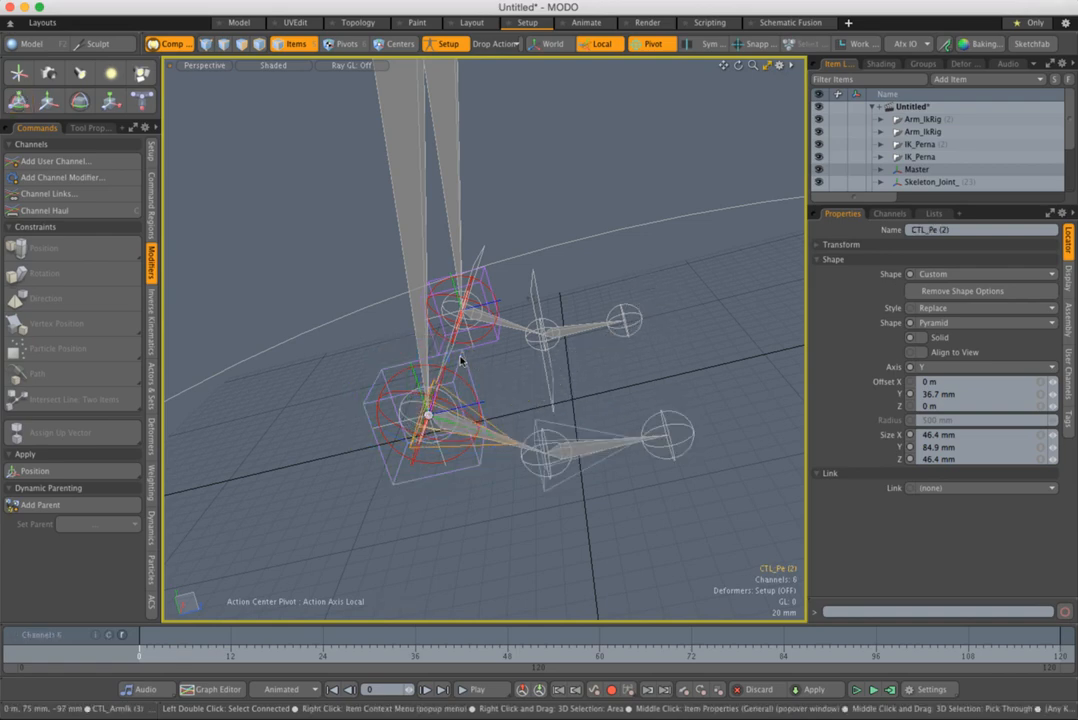
- Test the leg with the reshaped controls by moving the box control CTL_ArmIk (3) upward, and undo the move
{"action": "left_click", "coordinate": [460, 363]}
{"action": "key", "text": "y"}
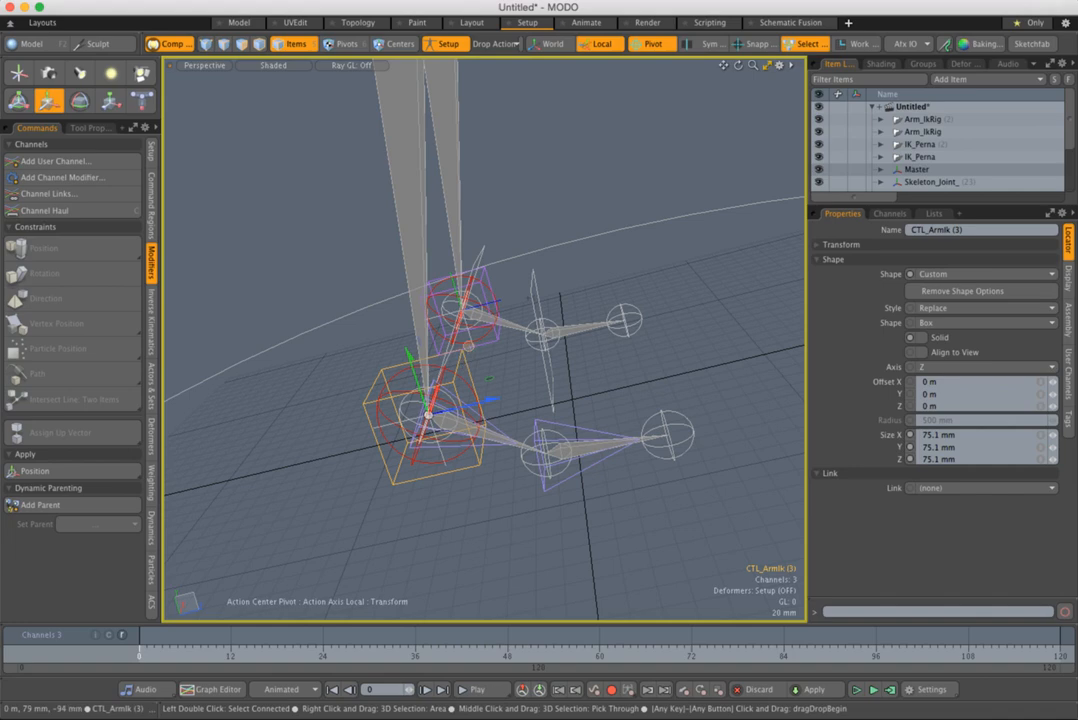
{"action": "left_click_drag", "start_coordinate": [480, 345], "coordinate": [525, 235]}
{"action": "key", "text": "super+z"}
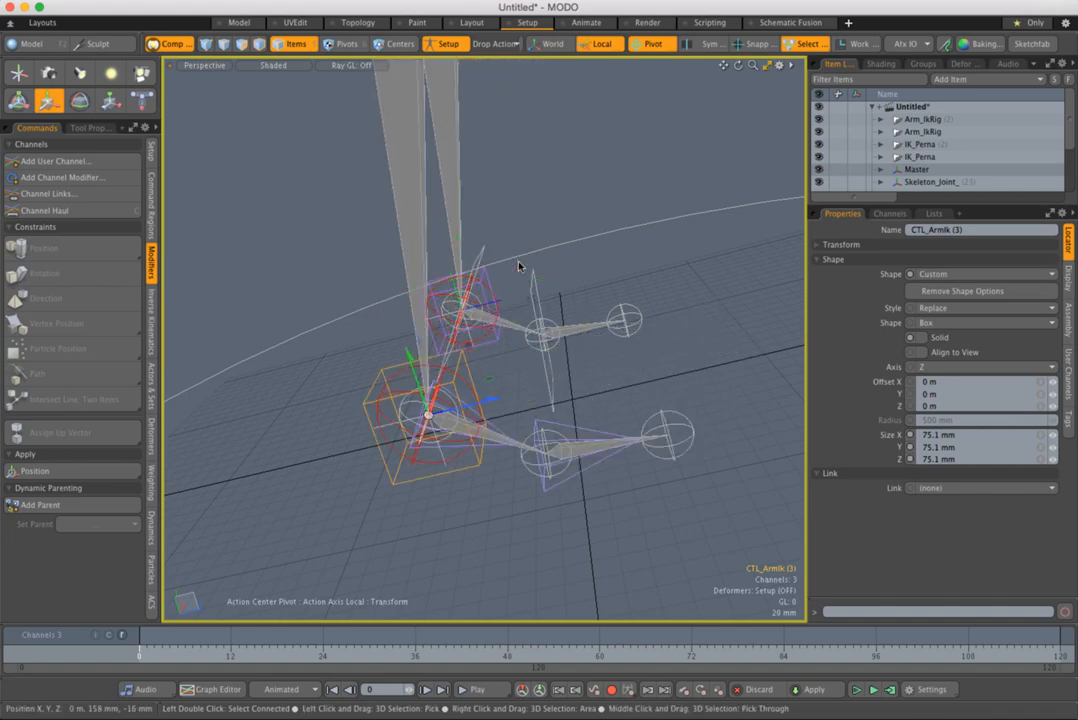
{"action": "left_click_drag", "start_coordinate": [622, 366], "coordinate": [550, 366], "text": "alt"}
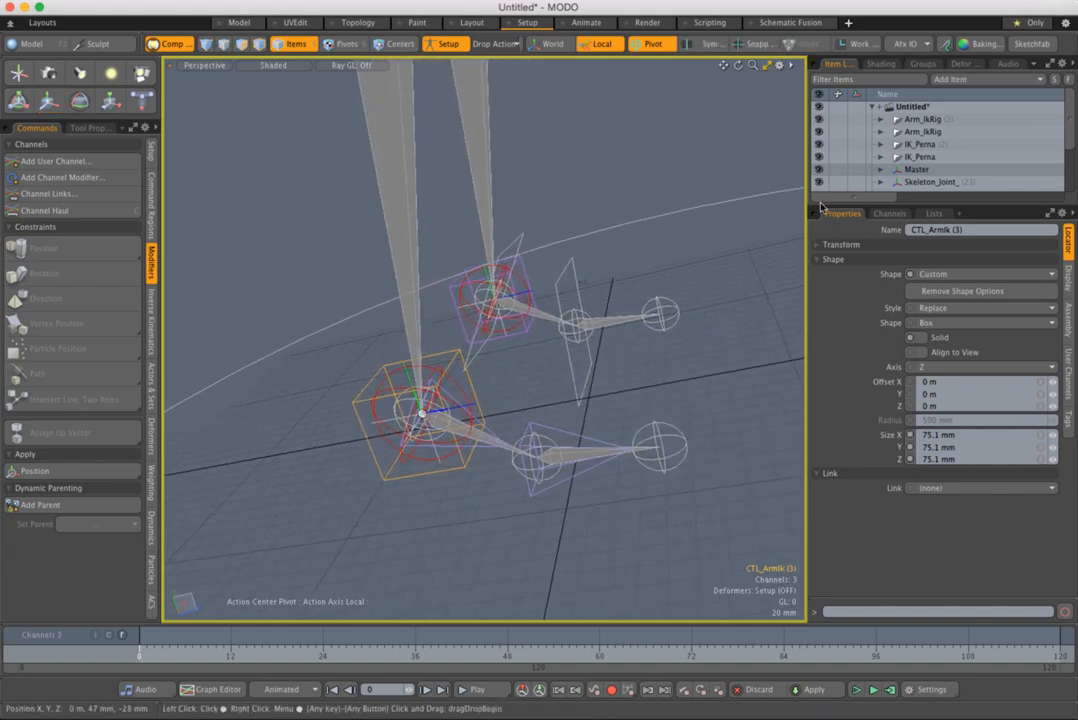
- Enlarge the item list and hide the Arm_IkRig, Arm_IkRig (2), IK_Perna and IK_Perna (2) groups
{"action": "key", "text": "q"}
{"action": "left_click", "coordinate": [704, 255]}
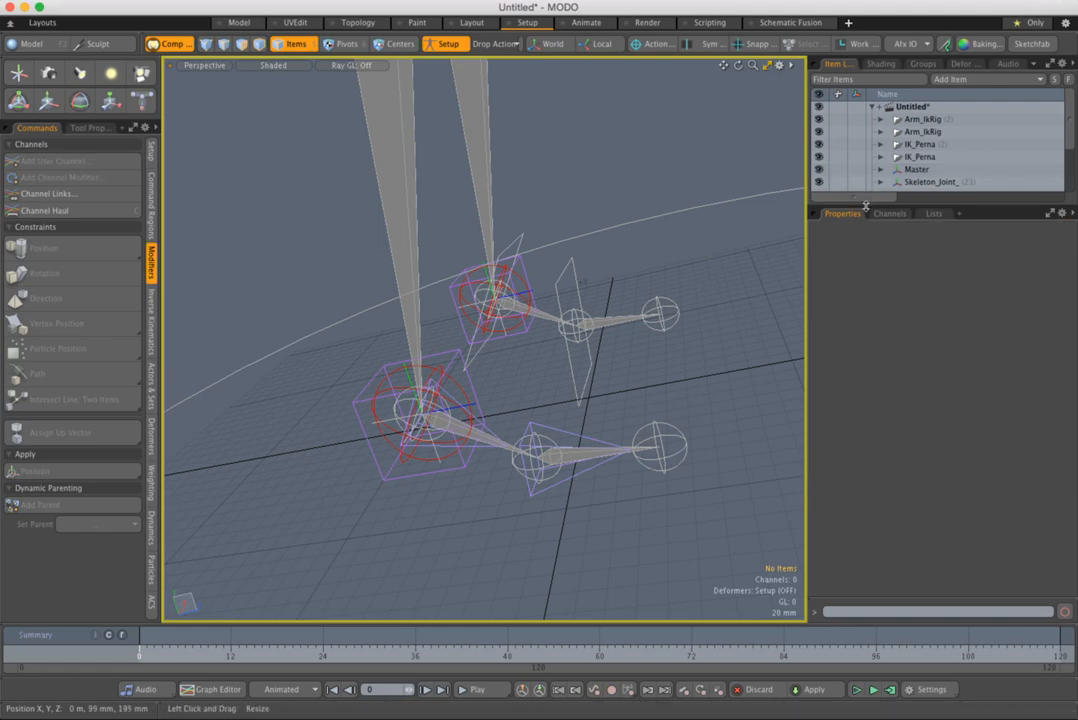
{"action": "left_click_drag", "start_coordinate": [866, 206], "coordinate": [866, 457]}
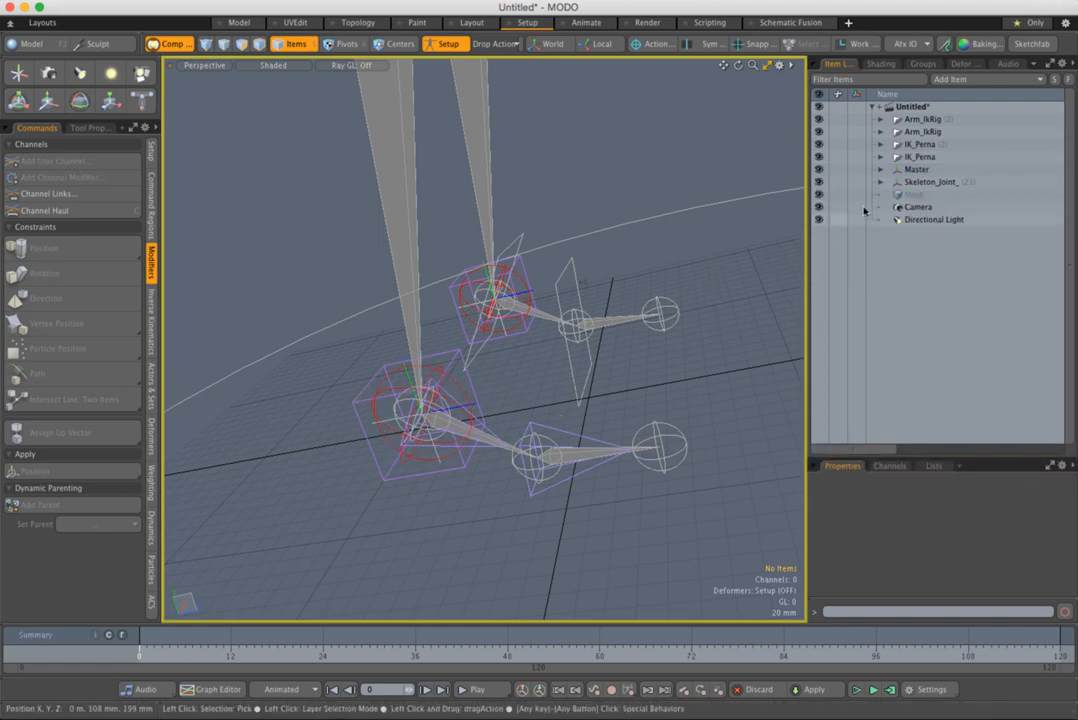
{"action": "left_click_drag", "start_coordinate": [819, 158], "coordinate": [821, 141]}
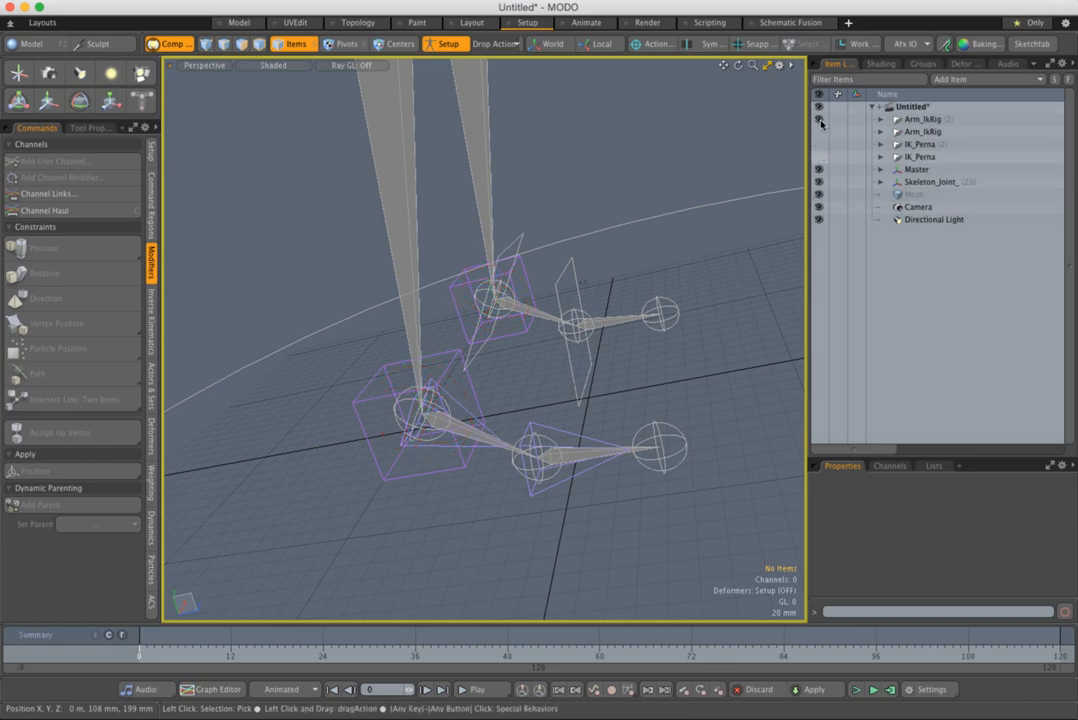
{"action": "left_click_drag", "start_coordinate": [628, 342], "coordinate": [622, 276], "text": "alt"}
- Set the sphere radius of the near foot's toe tip, ball and ankle joints to 7.3 mm
{"action": "left_click", "coordinate": [688, 390]}
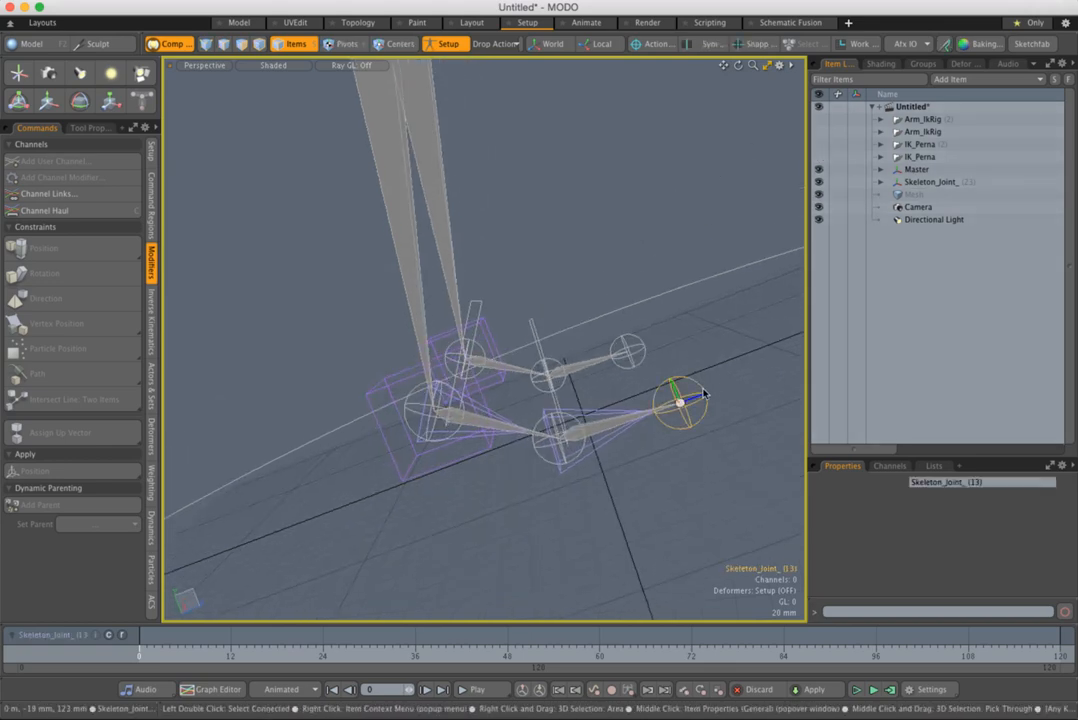
{"action": "left_click", "coordinate": [548, 460], "text": "shift"}
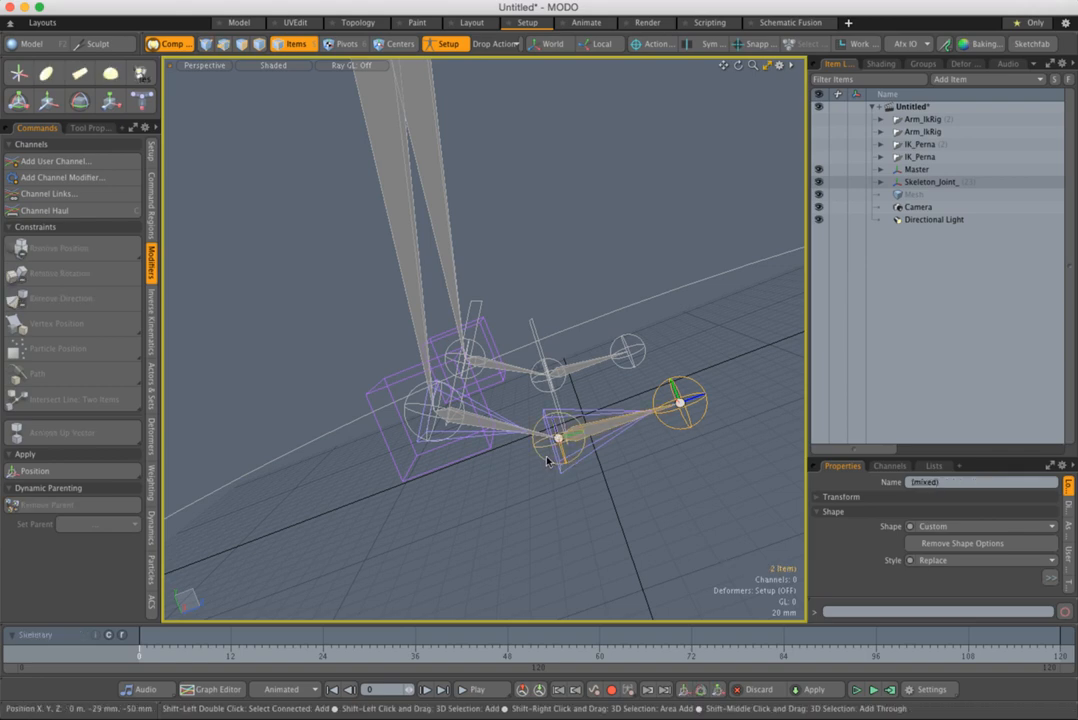
{"action": "left_click", "coordinate": [436, 413], "text": "shift"}
{"action": "left_click_drag", "start_coordinate": [436, 413], "coordinate": [393, 352], "text": "alt"}
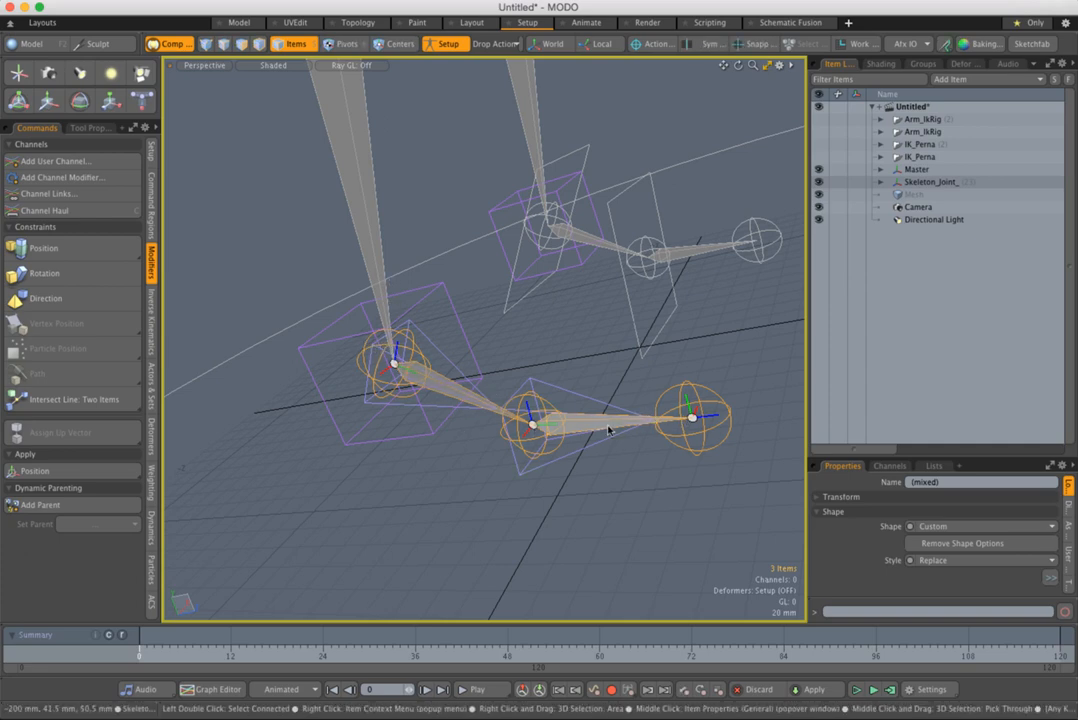
{"action": "left_click_drag", "start_coordinate": [608, 429], "coordinate": [636, 425], "text": "alt"}
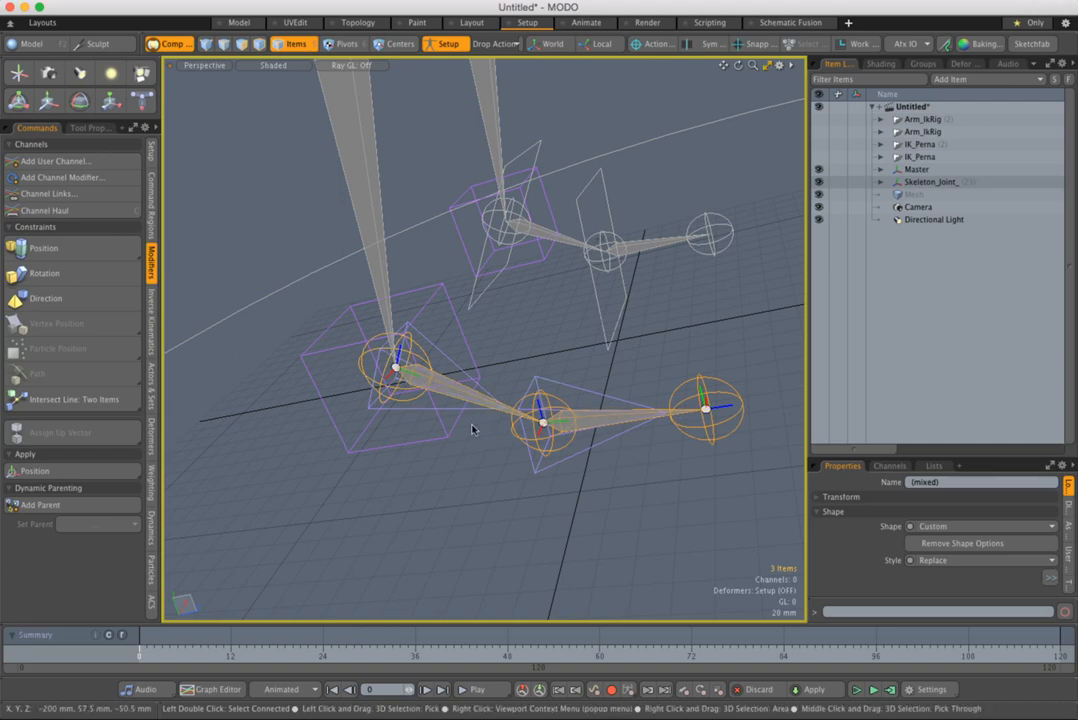
{"action": "left_click_drag", "start_coordinate": [956, 458], "coordinate": [956, 250]}
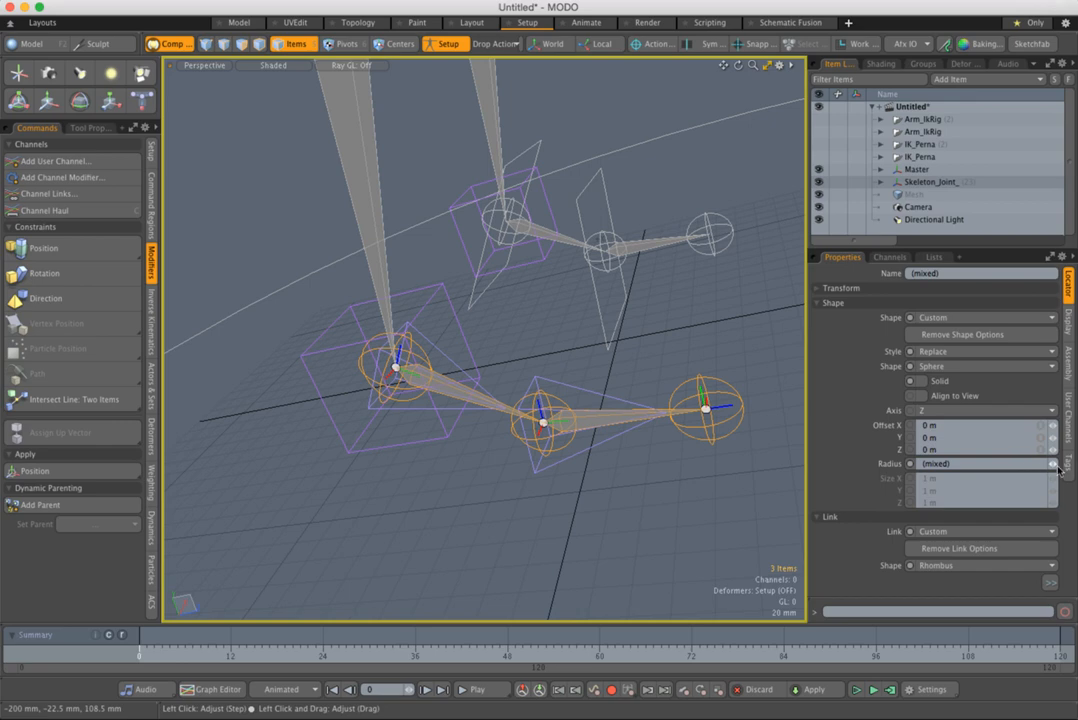
{"action": "left_click_drag", "start_coordinate": [1051, 463], "coordinate": [1030, 463]}
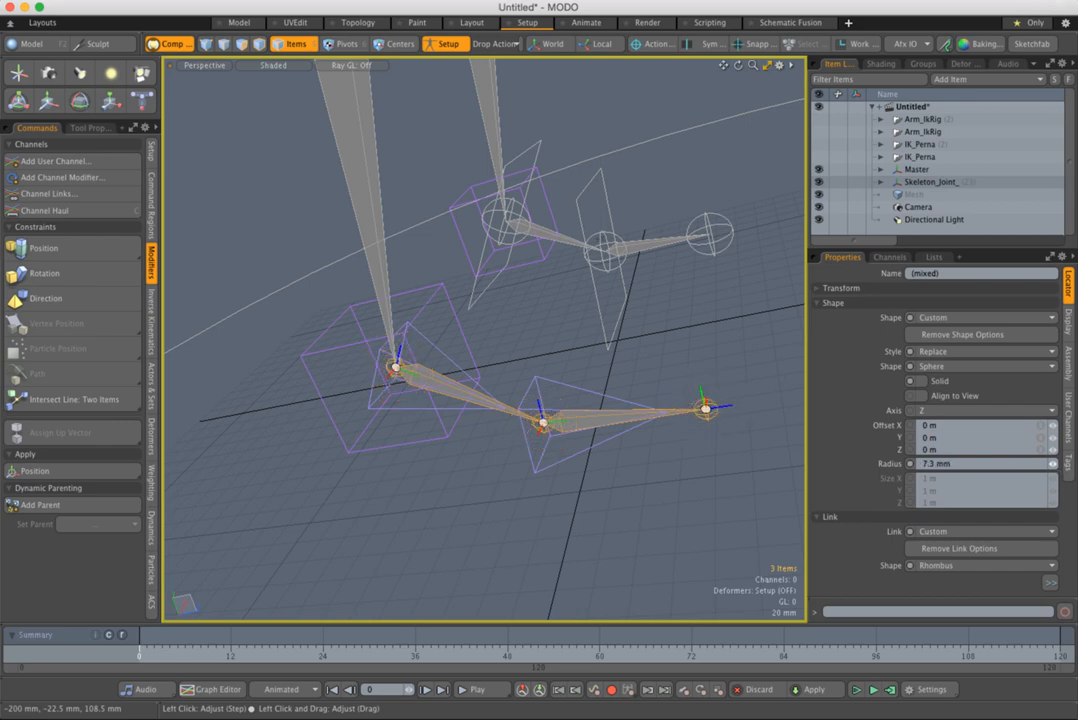
{"action": "left_click", "coordinate": [717, 467]}
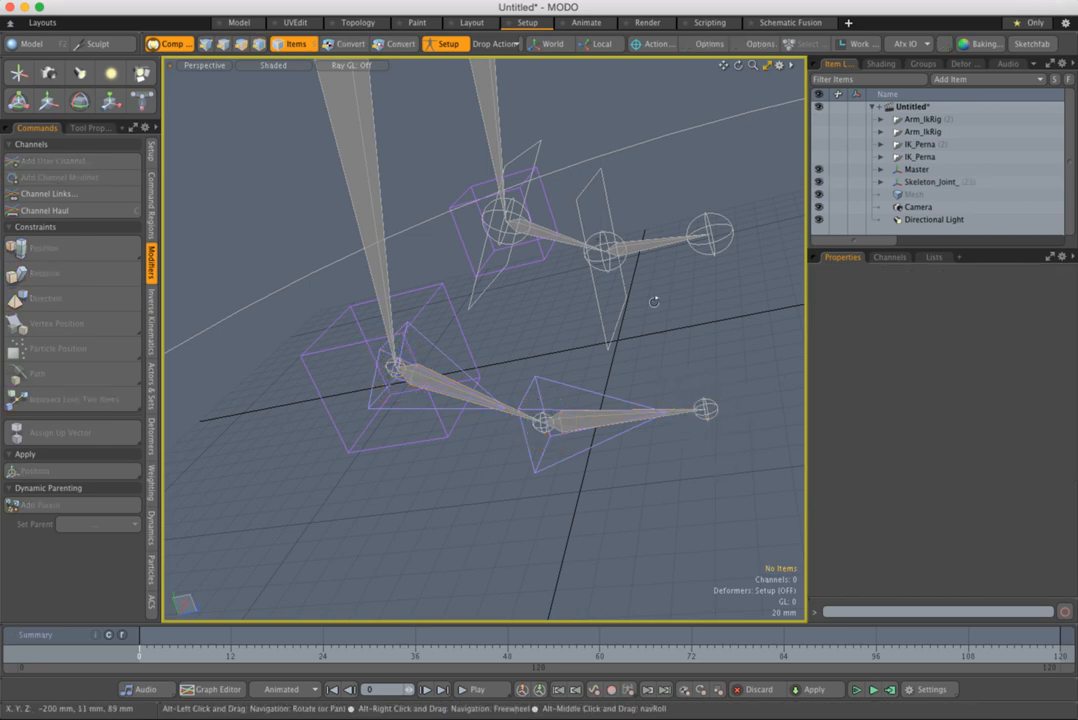
- Shrink the ankle box control CTL_ArmIk (3) to 29.1 mm in X, Y and Z
{"action": "left_click_drag", "start_coordinate": [654, 298], "coordinate": [722, 357], "text": "alt"}
{"action": "left_click", "coordinate": [457, 289]}
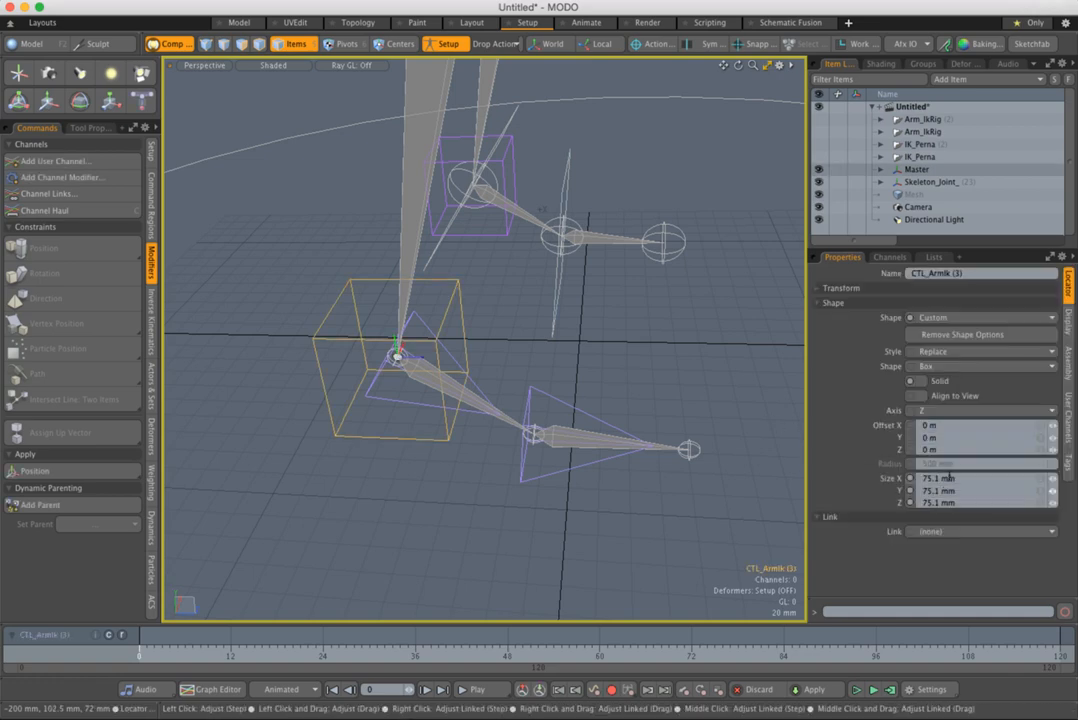
{"action": "left_click_drag", "start_coordinate": [1031, 480], "coordinate": [1031, 502]}
{"action": "type", "text": "27.6"}
{"action": "key", "text": "Return"}
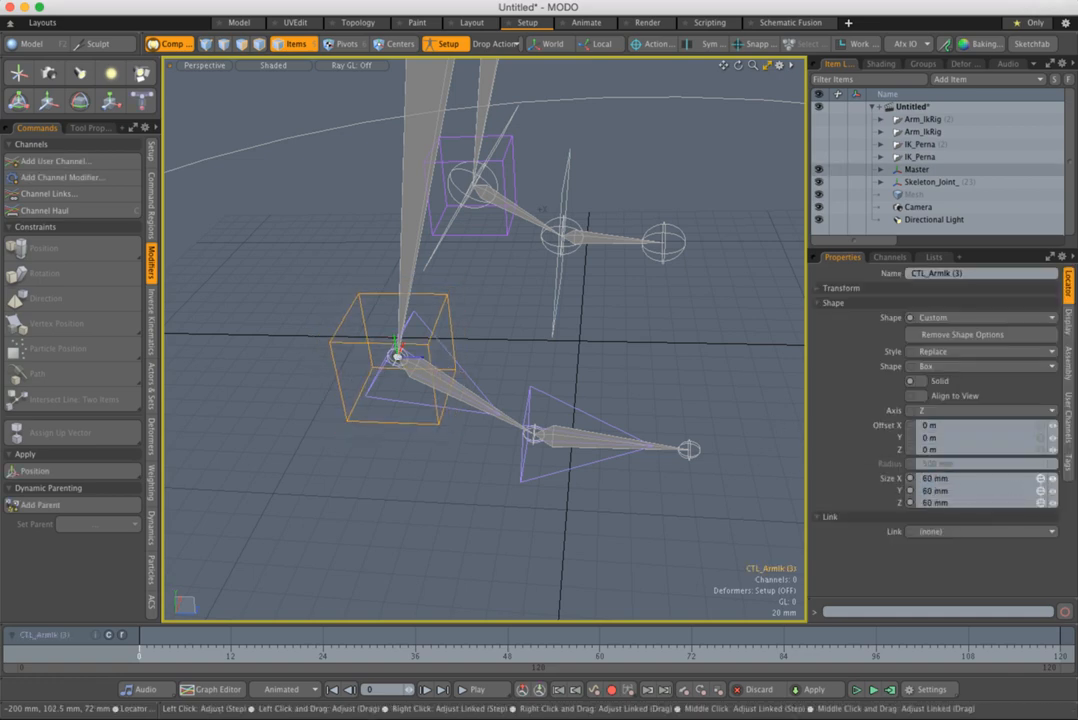
{"action": "left_click", "coordinate": [618, 364]}
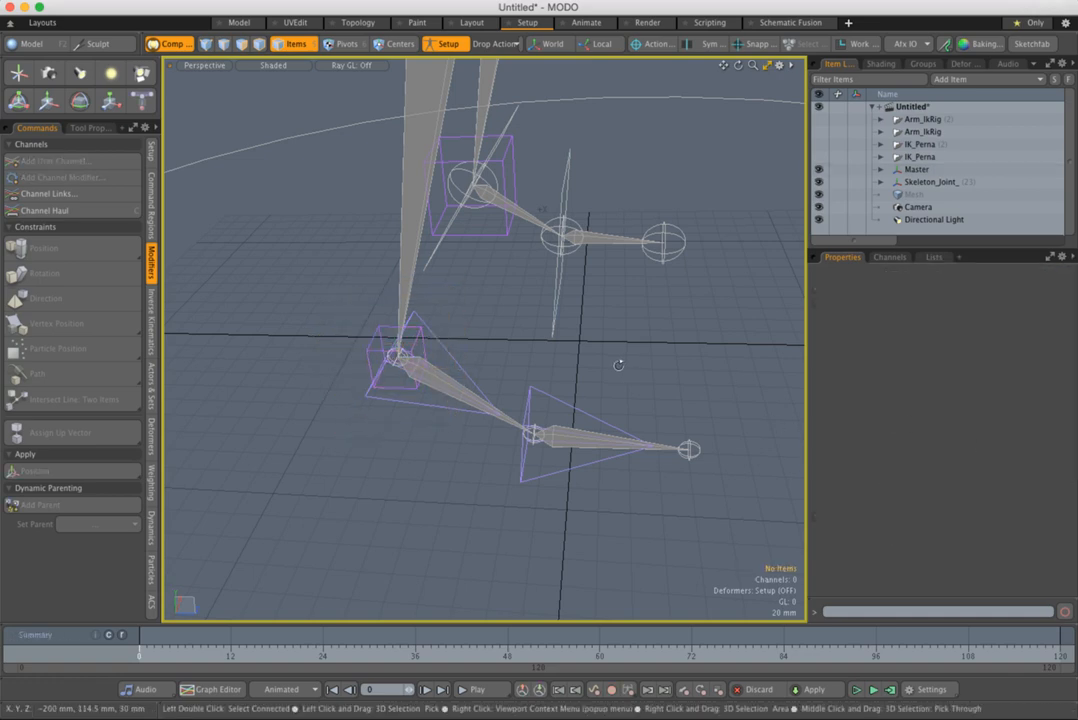
- Examine the resized box control CTL_ArmIk (3) around the ankle with its move handles
{"action": "left_click_drag", "start_coordinate": [618, 364], "coordinate": [584, 338], "text": "alt"}
{"action": "left_click_drag", "start_coordinate": [440, 306], "coordinate": [344, 373], "text": "alt"}
{"action": "left_click", "coordinate": [375, 350]}
{"action": "key", "text": "y"}
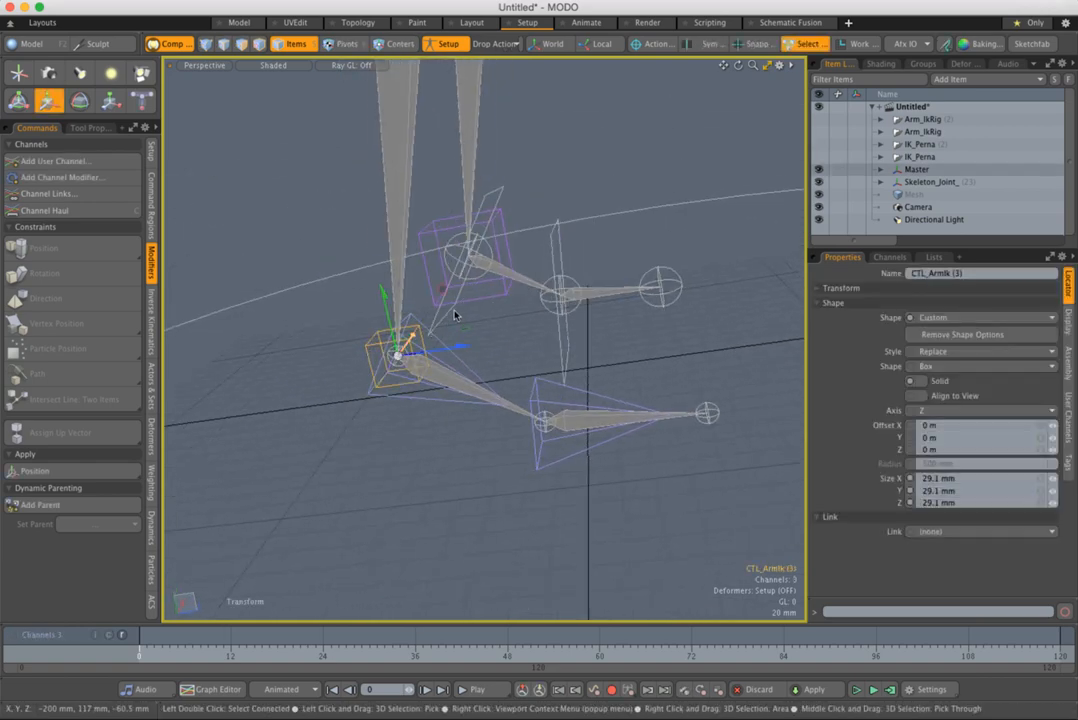
{"action": "left_click_drag", "start_coordinate": [455, 313], "coordinate": [474, 349]}
- Examine the pyramid foot control CTL_Pe (2) and the pyramid toe Locator with their transform handles
{"action": "left_click", "coordinate": [472, 373]}
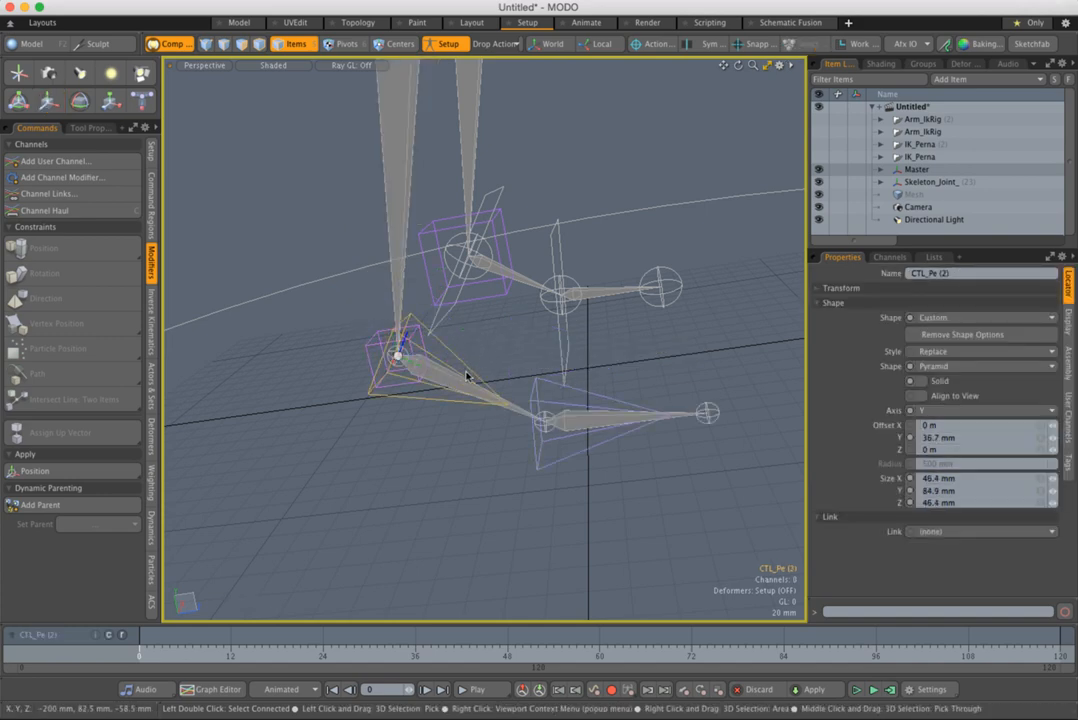
{"action": "key", "text": "y"}
{"action": "left_click_drag", "start_coordinate": [468, 330], "coordinate": [591, 388]}
{"action": "left_click", "coordinate": [589, 395]}
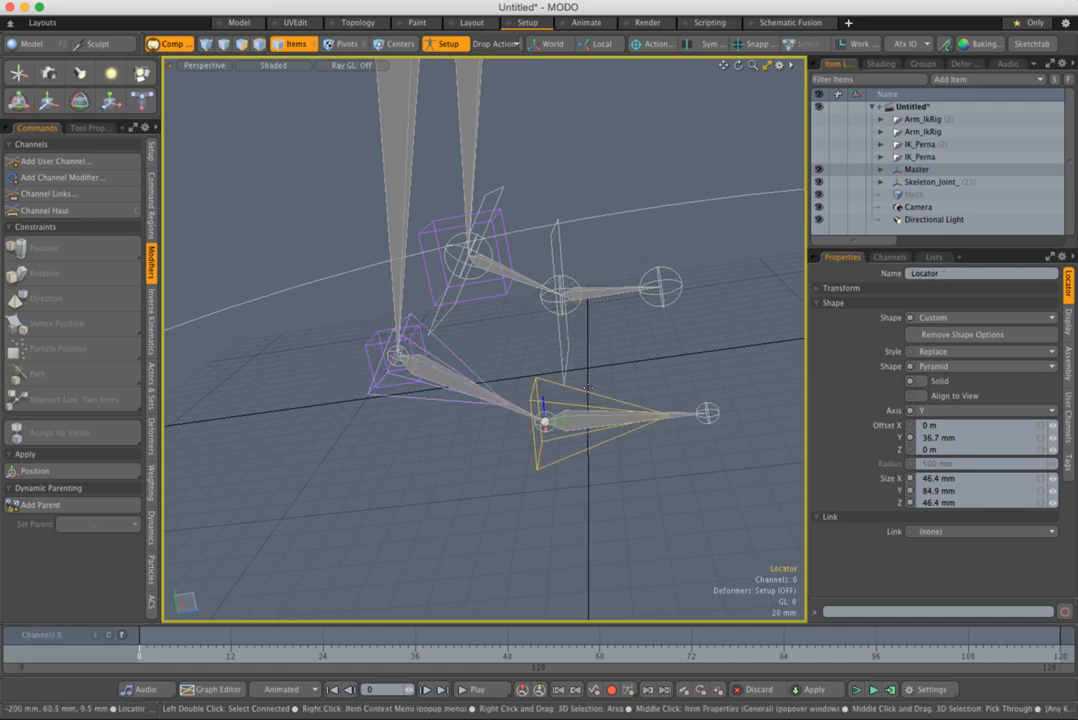
{"action": "key", "text": "y"}
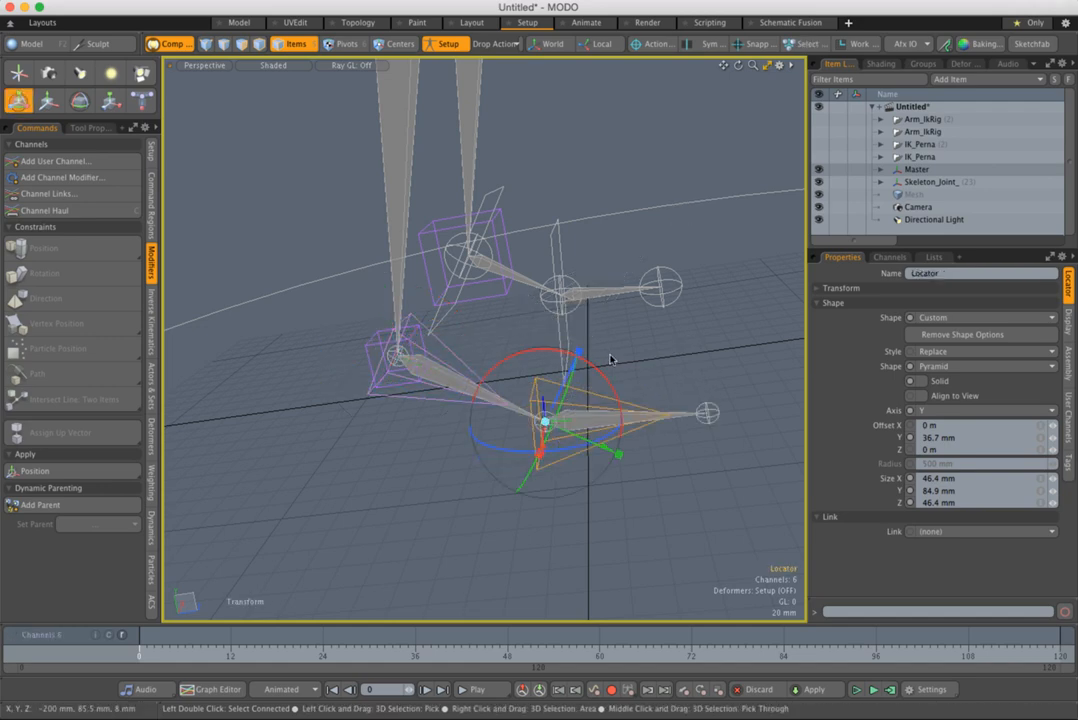
{"action": "key", "text": "q"}
{"action": "left_click", "coordinate": [600, 356]}
{"action": "left_click_drag", "start_coordinate": [600, 356], "coordinate": [623, 400], "text": "alt"}
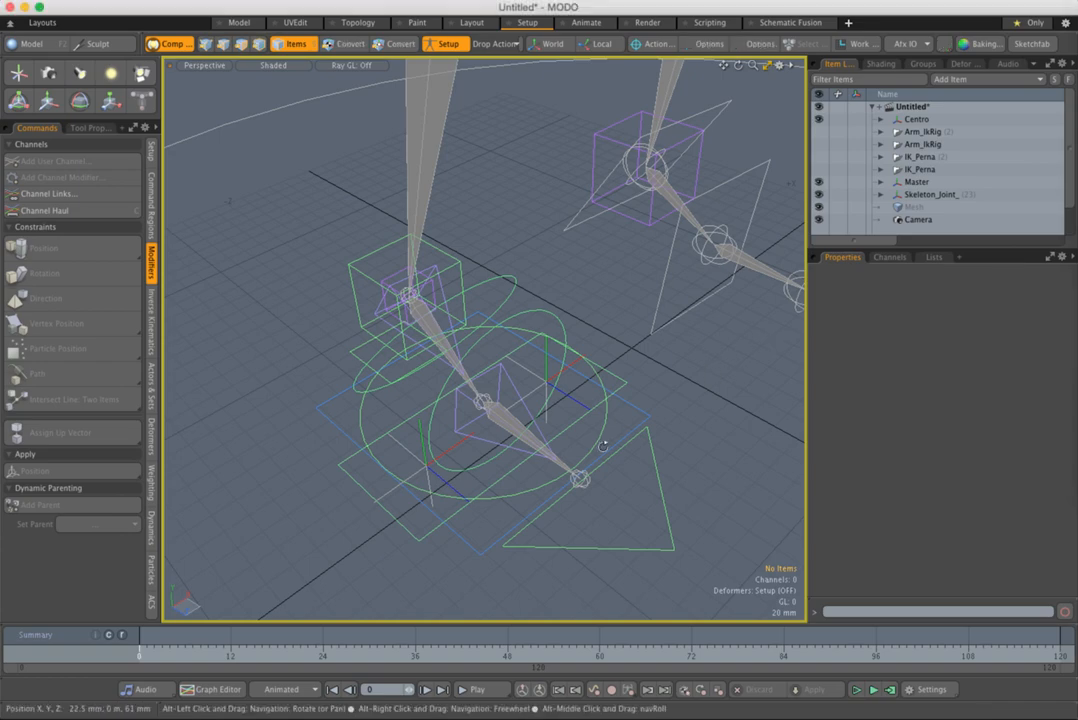
- Examine the foot control rig, inspecting the CTL_Dedos and CTL_Tornozelo circles alongside the pyramid toe Locator
{"action": "left_click_drag", "start_coordinate": [487, 340], "coordinate": [660, 308], "text": "alt"}
{"action": "left_click", "coordinate": [545, 275]}
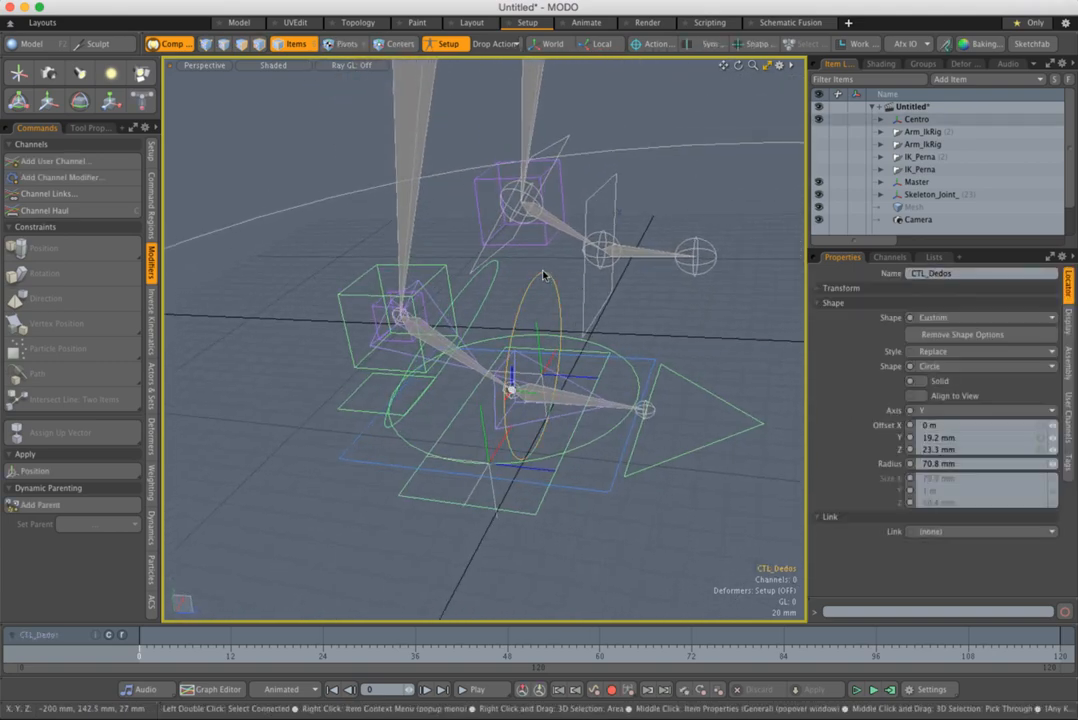
{"action": "left_click_drag", "start_coordinate": [485, 281], "coordinate": [460, 333], "text": "alt"}
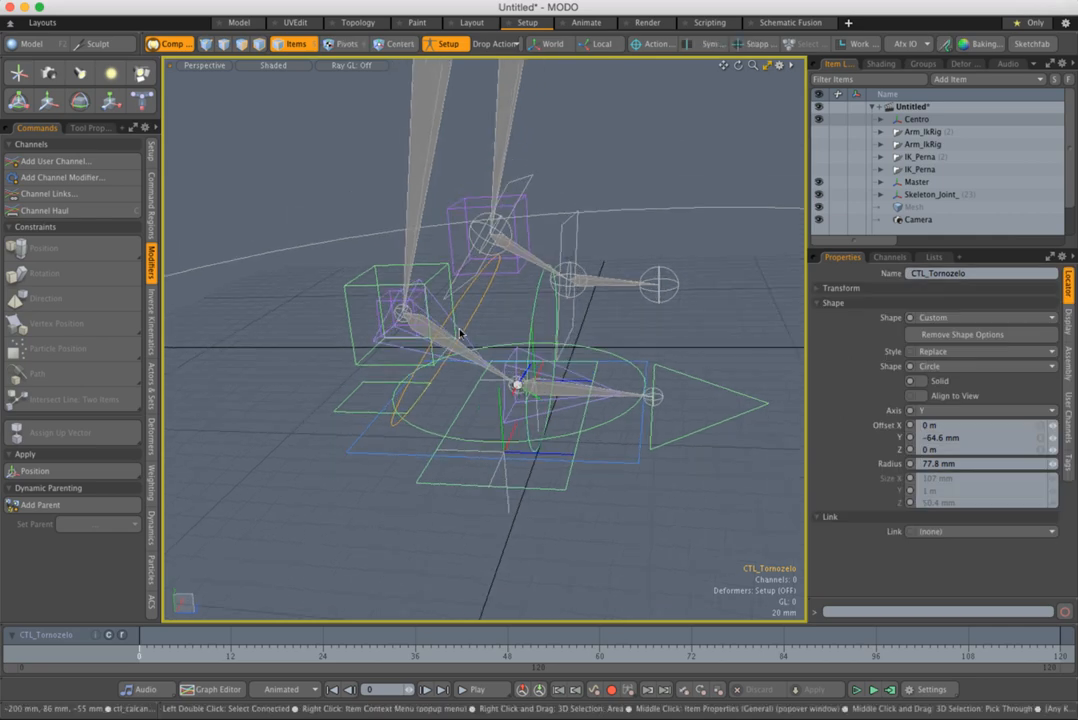
{"action": "left_click", "coordinate": [561, 371]}
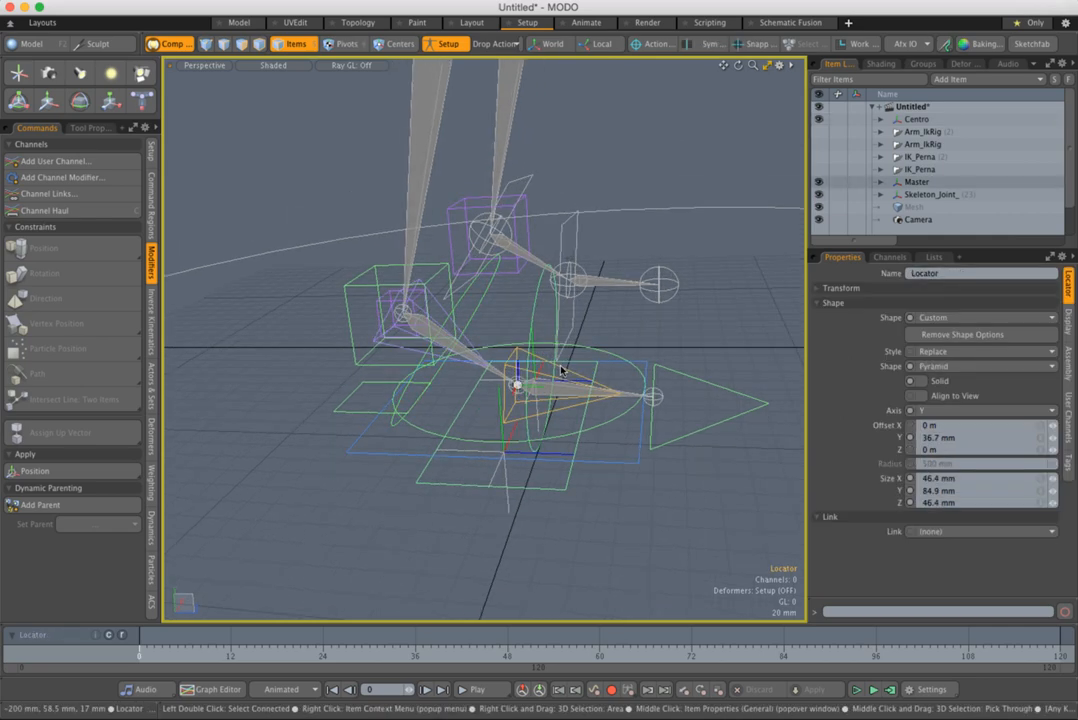
{"action": "left_click", "coordinate": [630, 337]}
{"action": "left_click_drag", "start_coordinate": [630, 337], "coordinate": [603, 357], "text": "alt"}
{"action": "left_click", "coordinate": [578, 380]}
{"action": "left_click", "coordinate": [614, 341]}
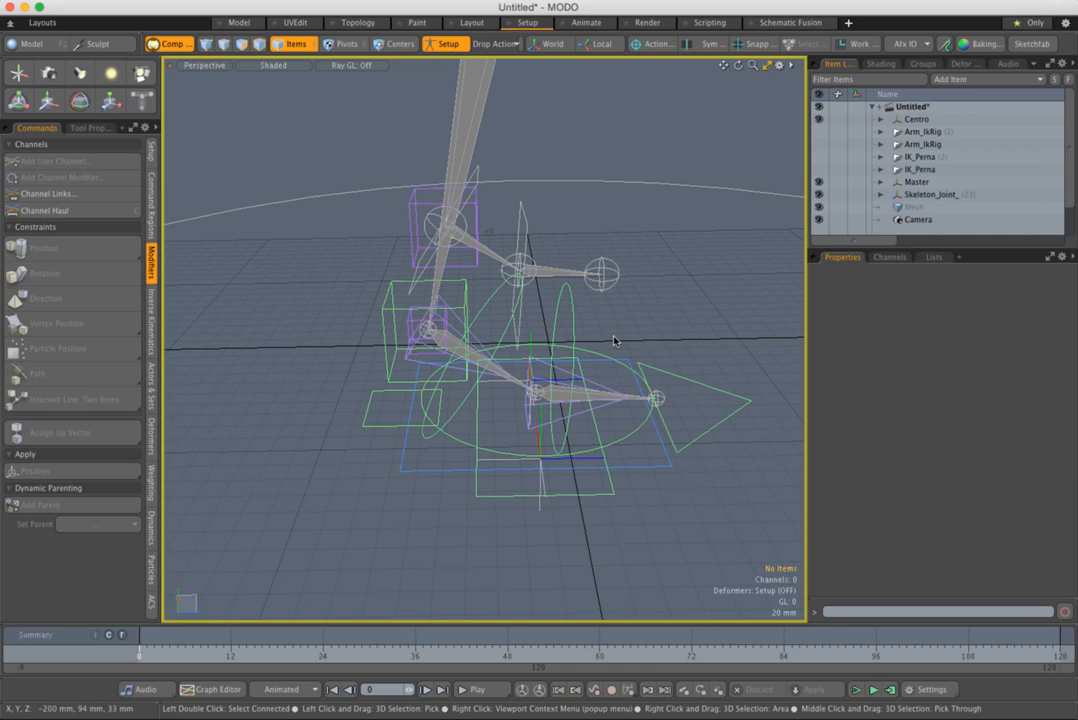
- Parent the pyramid toe Locator in place to the circle control CTL_Dedos
{"action": "left_click", "coordinate": [580, 382]}
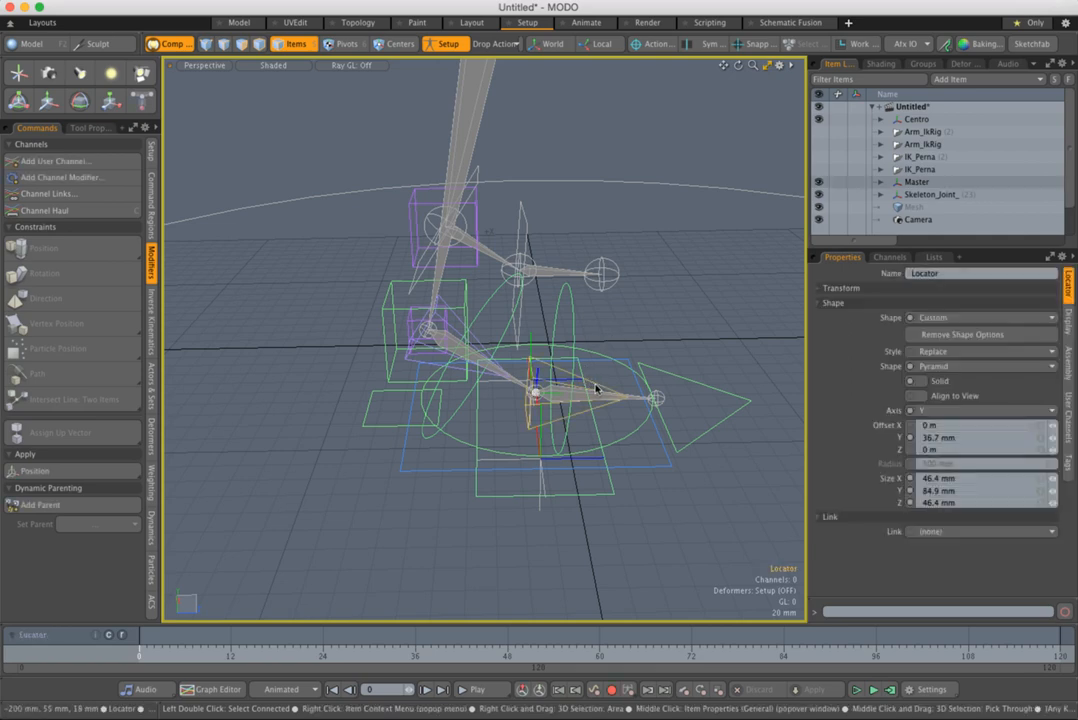
{"action": "left_click", "coordinate": [570, 300], "text": "shift"}
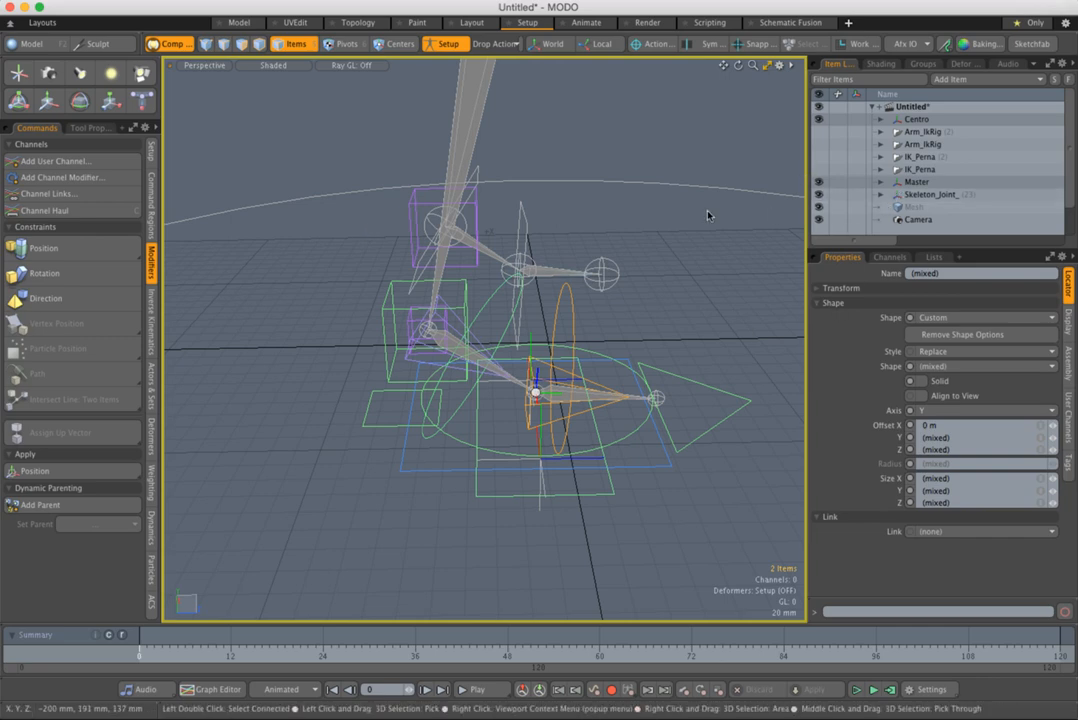
{"action": "left_click", "coordinate": [151, 155]}
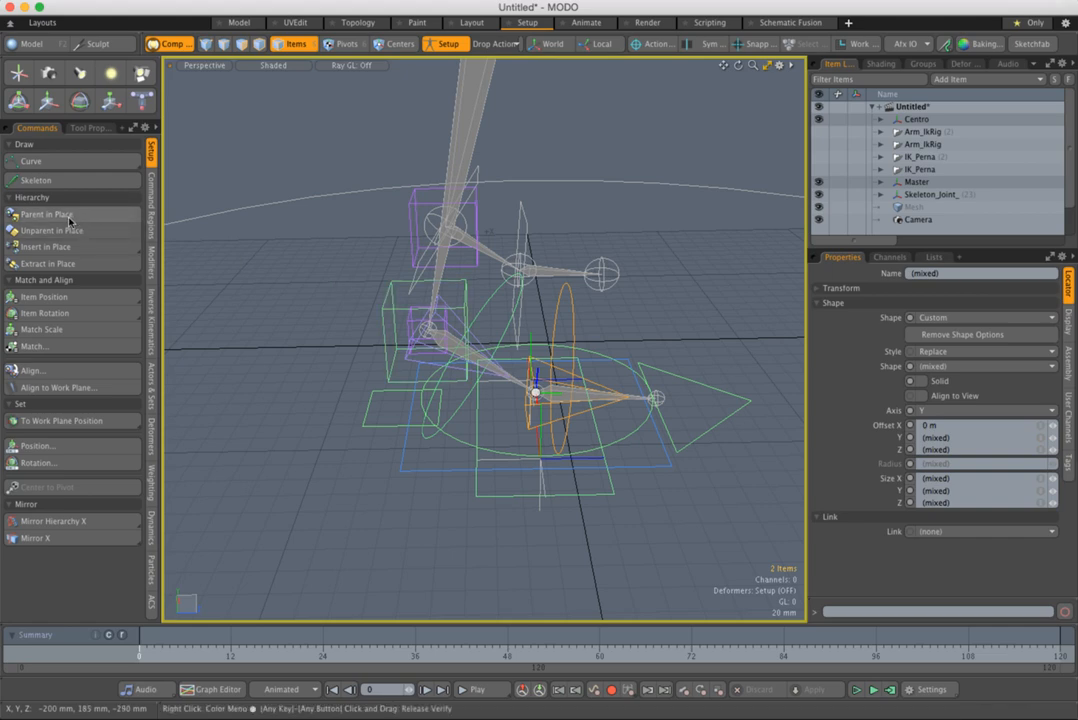
{"action": "left_click", "coordinate": [669, 351]}
- Review the pyramid toe Locator and its parent CTL_Dedos in the item list hierarchy
{"action": "left_click", "coordinate": [594, 385]}
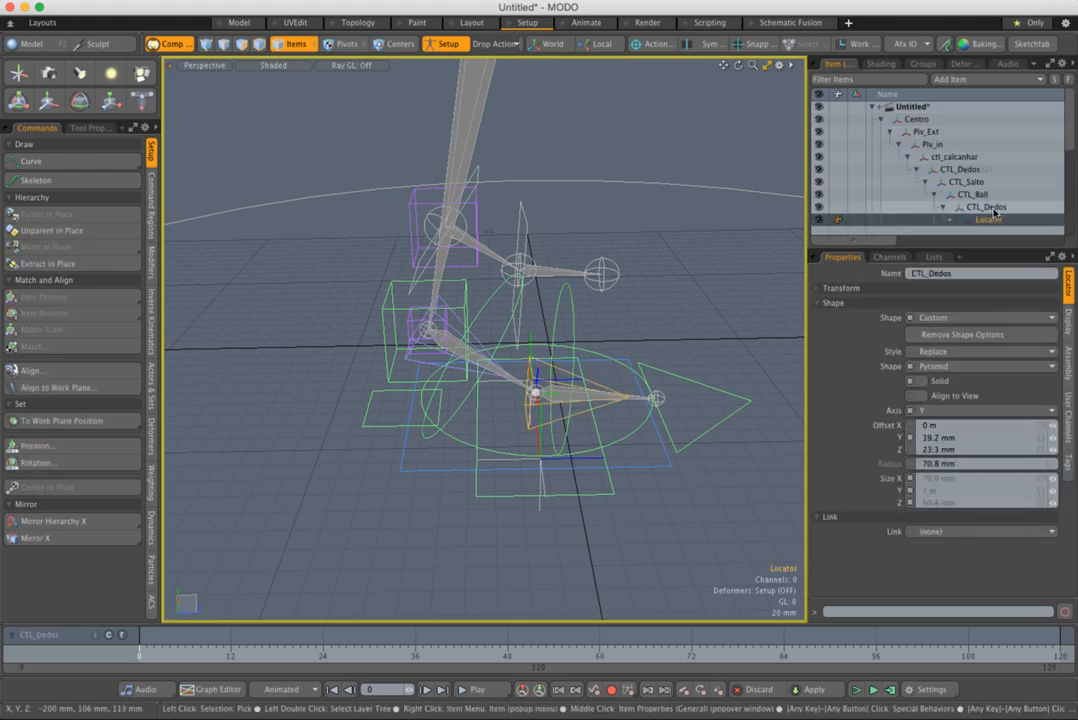
{"action": "left_click", "coordinate": [993, 208]}
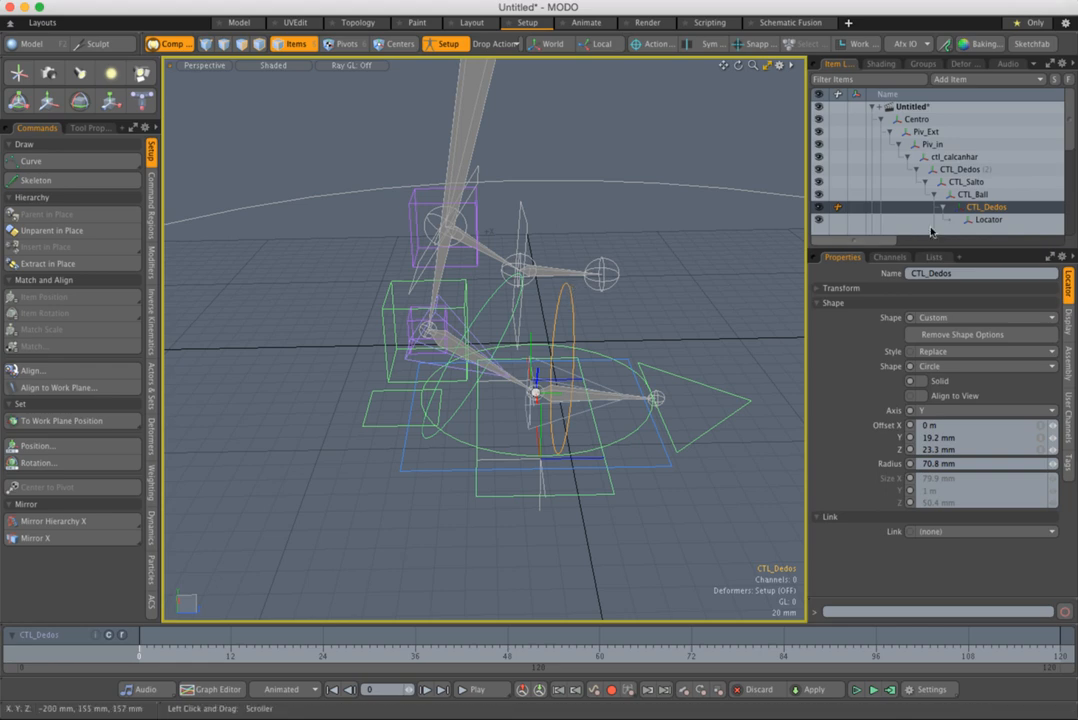
{"action": "left_click", "coordinate": [990, 220]}
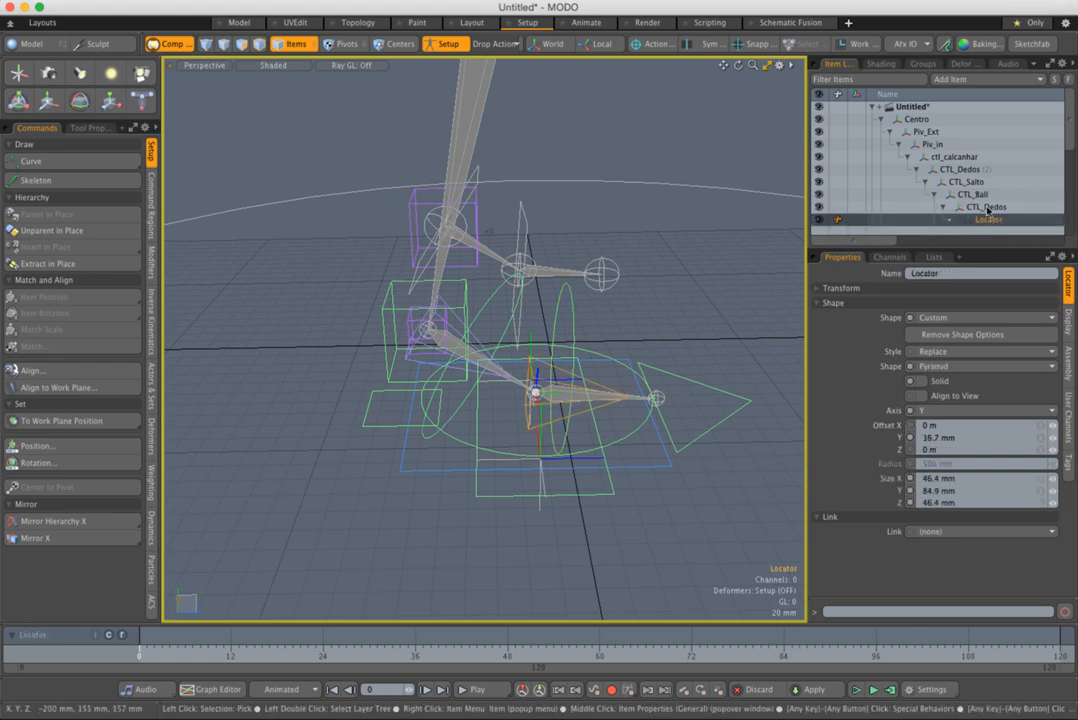
{"action": "left_click_drag", "start_coordinate": [601, 333], "coordinate": [575, 334], "text": "alt"}
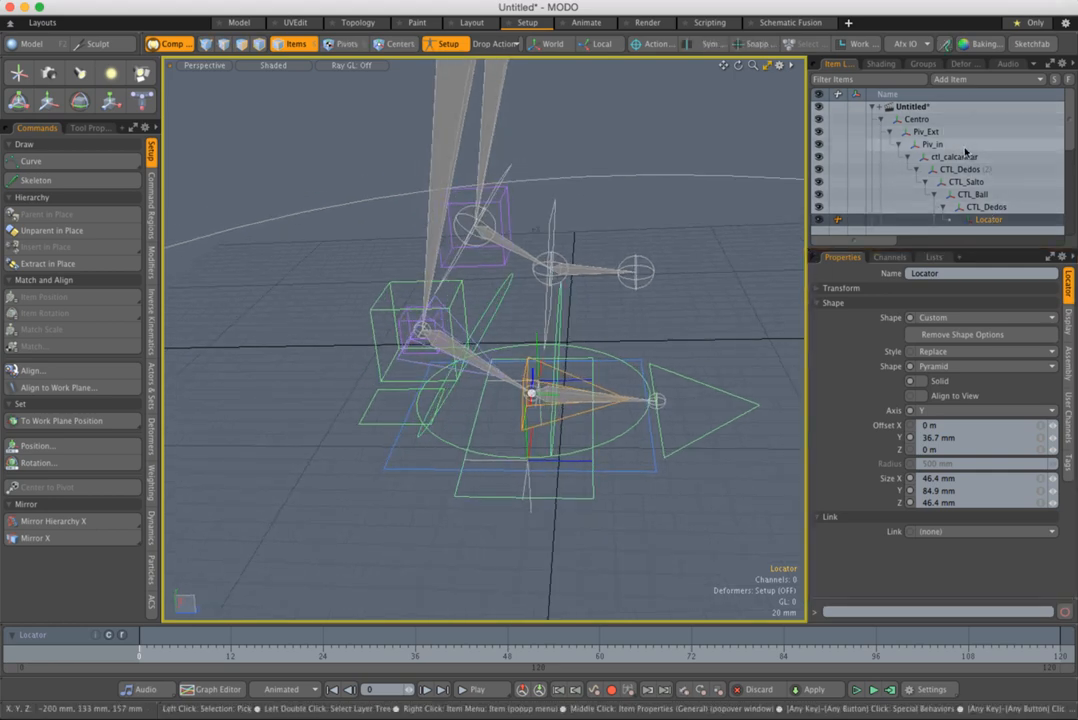
{"action": "left_click", "coordinate": [646, 344]}
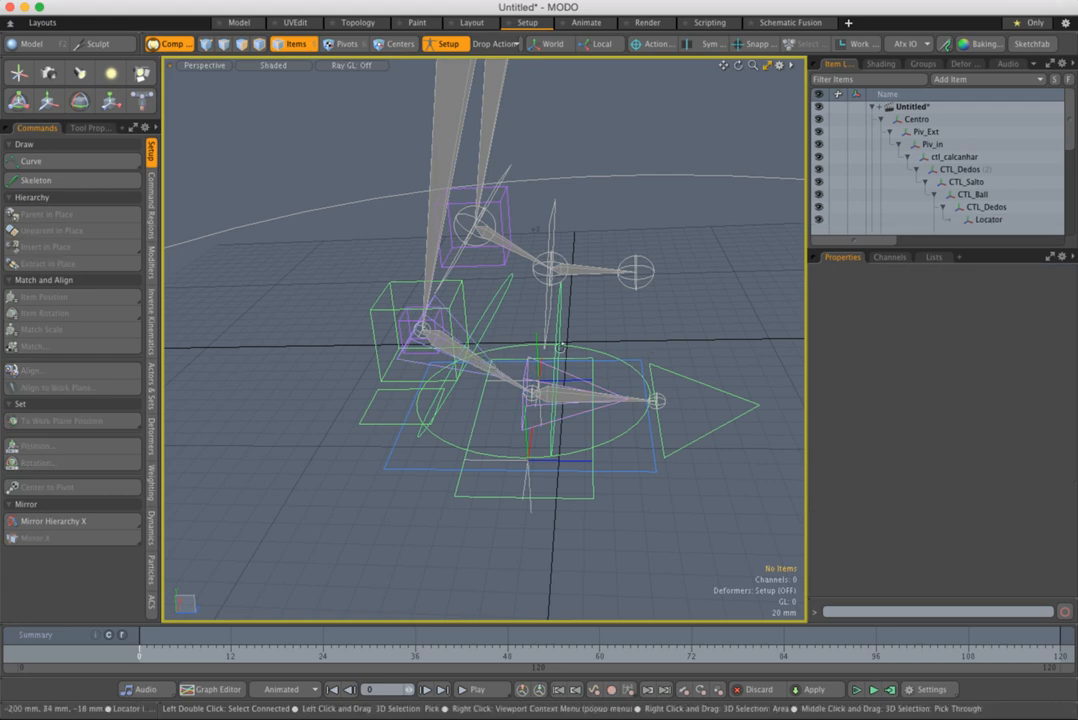
- Examine the ankle circle control CTL_Tornozelo and its transform handles in the foot rig
{"action": "left_click_drag", "start_coordinate": [561, 347], "coordinate": [560, 294], "text": "alt"}
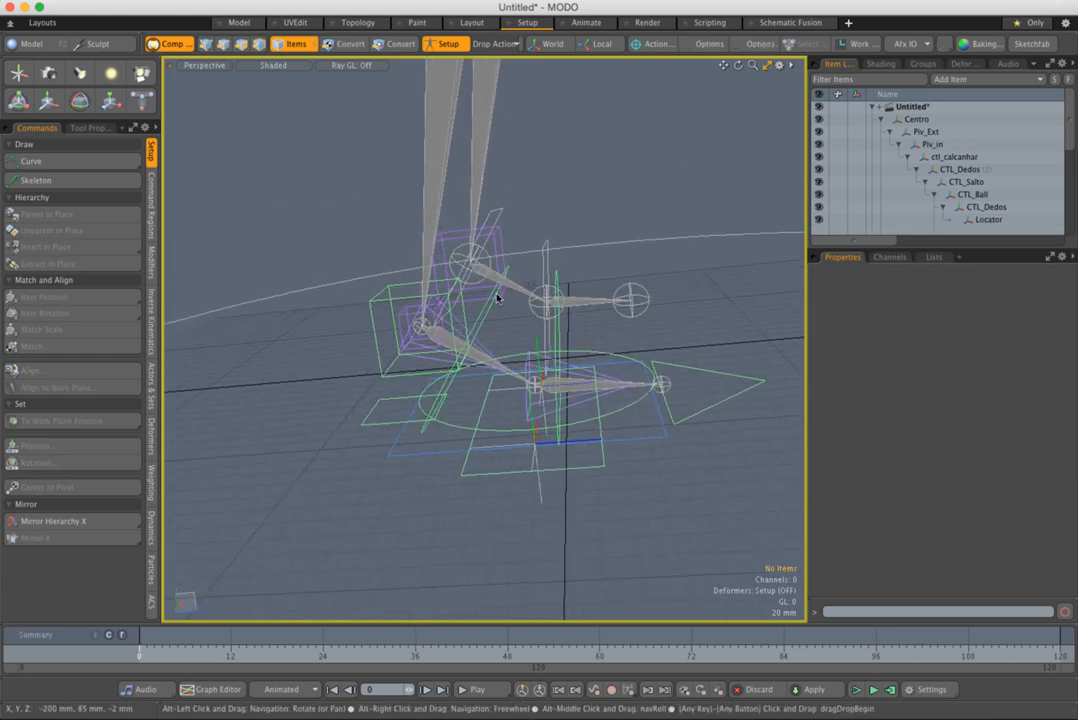
{"action": "left_click_drag", "start_coordinate": [494, 305], "coordinate": [492, 330], "text": "alt"}
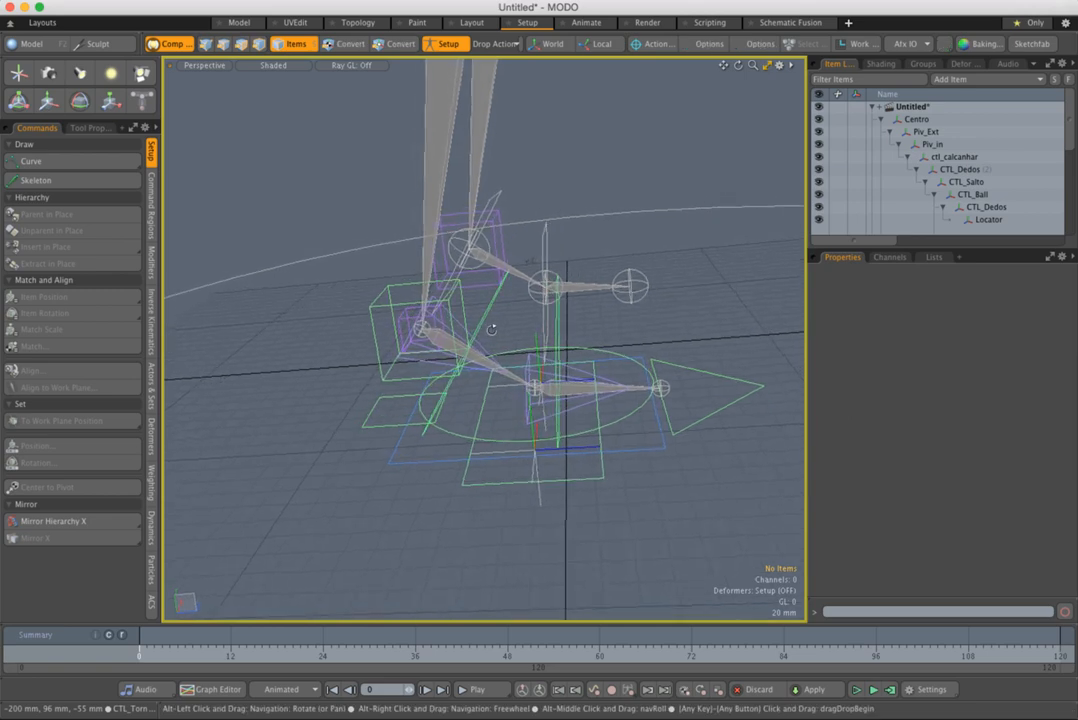
{"action": "left_click", "coordinate": [484, 318]}
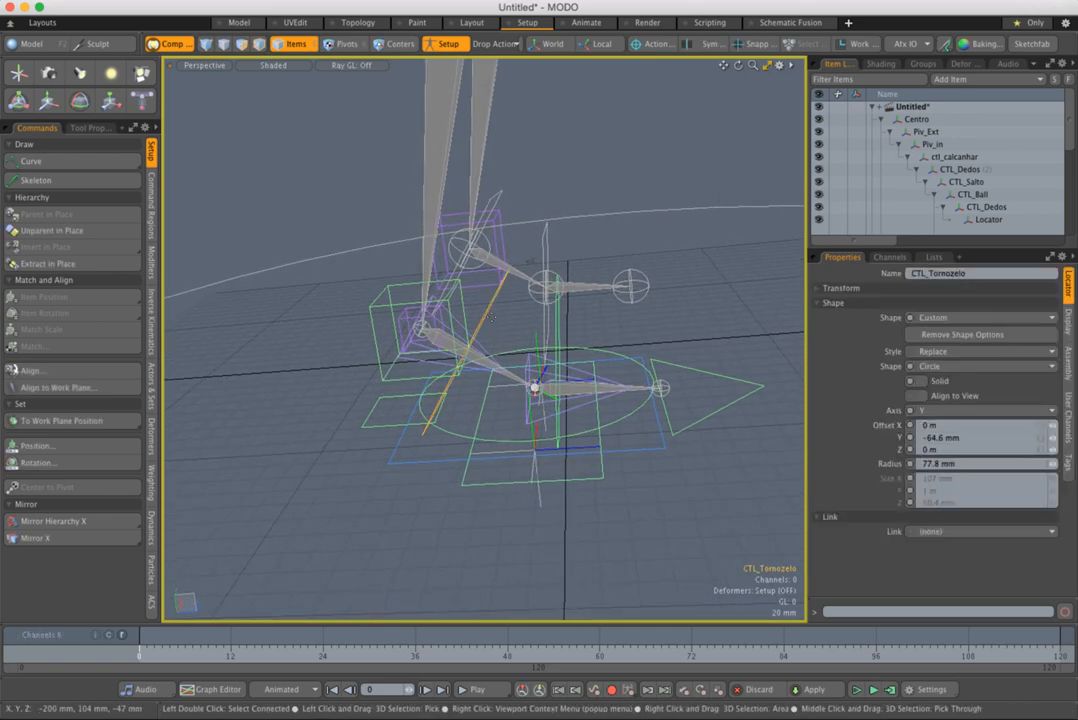
{"action": "left_click_drag", "start_coordinate": [518, 294], "coordinate": [548, 298], "text": "alt"}
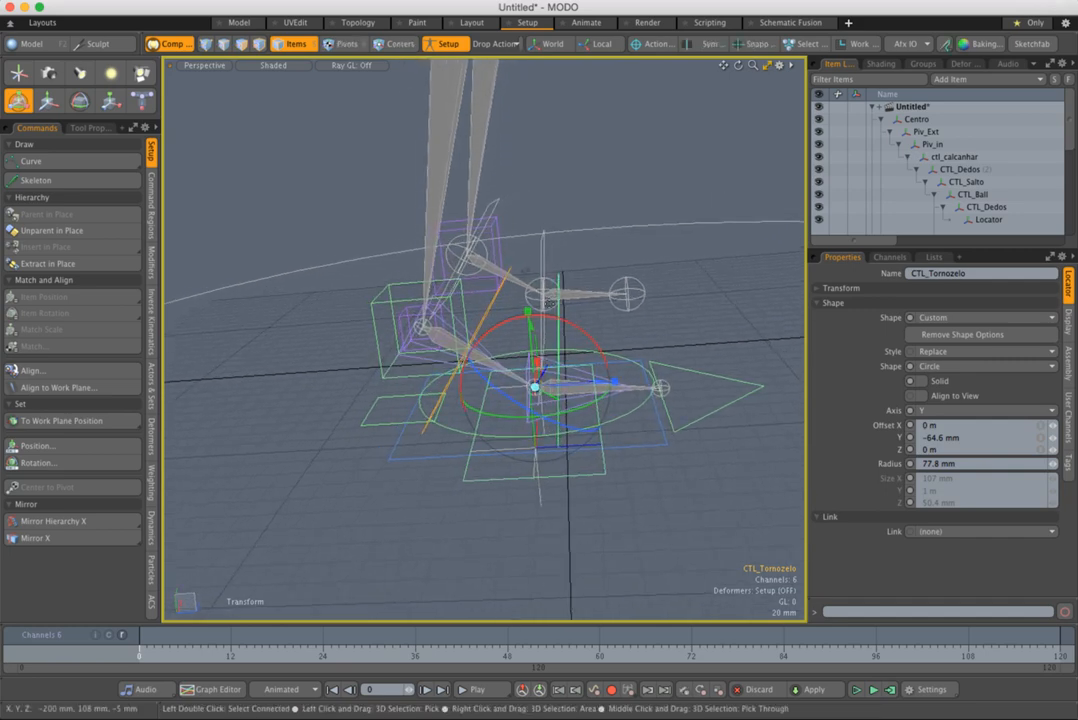
{"action": "left_click", "coordinate": [463, 309]}
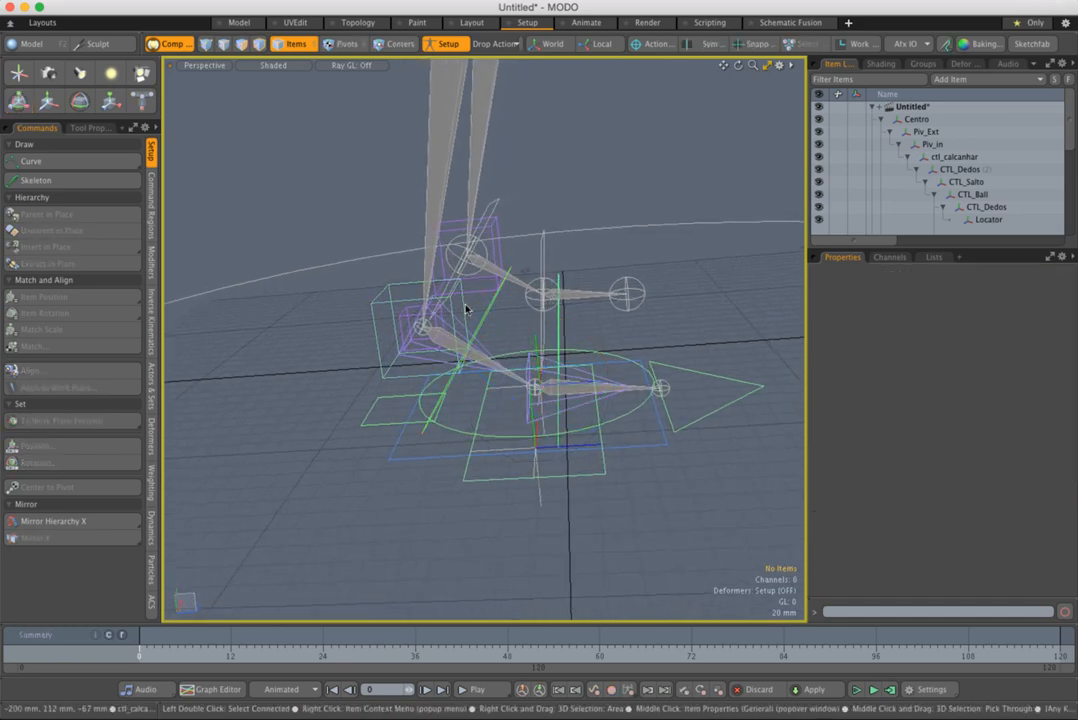
- Test-move the small ankle box control CTL_ArmIk (3) and undo the move
{"action": "left_click_drag", "start_coordinate": [443, 314], "coordinate": [418, 325], "text": "alt"}
{"action": "left_click", "coordinate": [405, 314]}
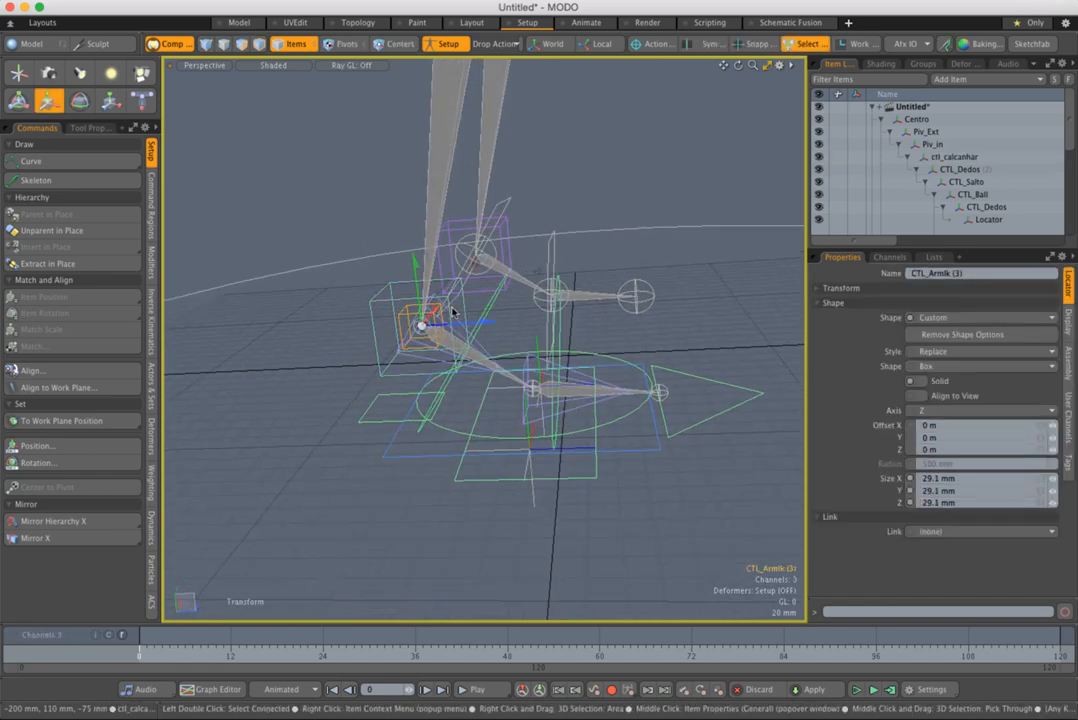
{"action": "left_click_drag", "start_coordinate": [476, 274], "coordinate": [406, 211]}
{"action": "key", "text": "ctrl+z"}
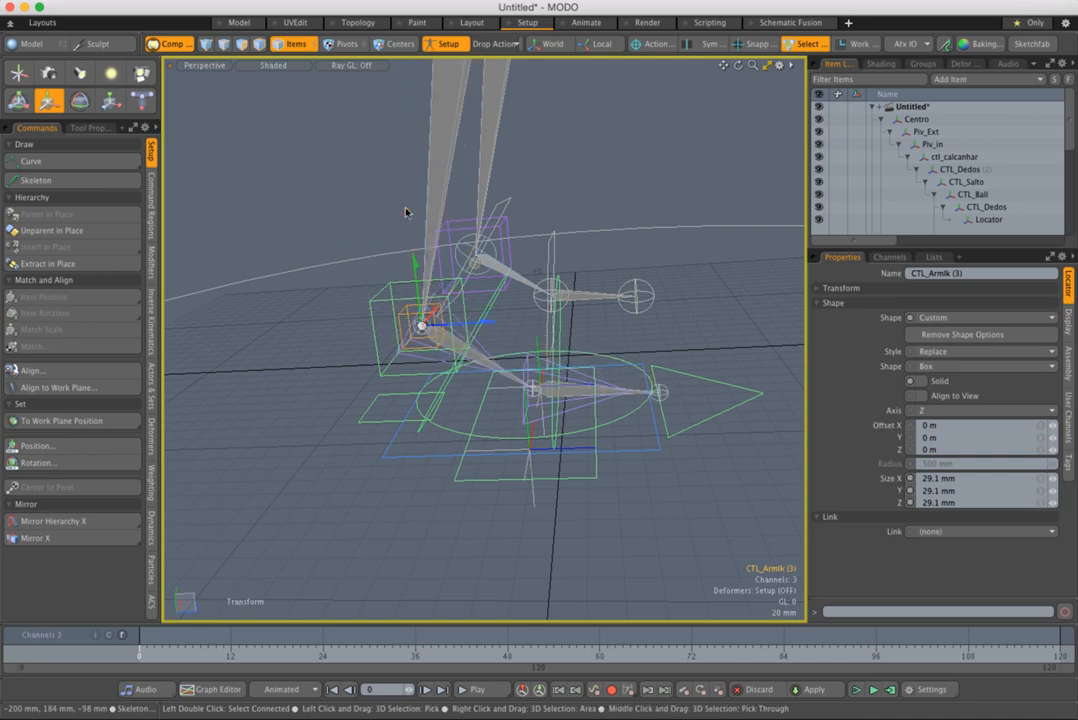
- Examine how the box CTL_ArmIk (3) relates to the ankle circle CTL_Tornozelo in the foot rig and the item hierarchy
{"action": "left_click", "coordinate": [467, 314]}
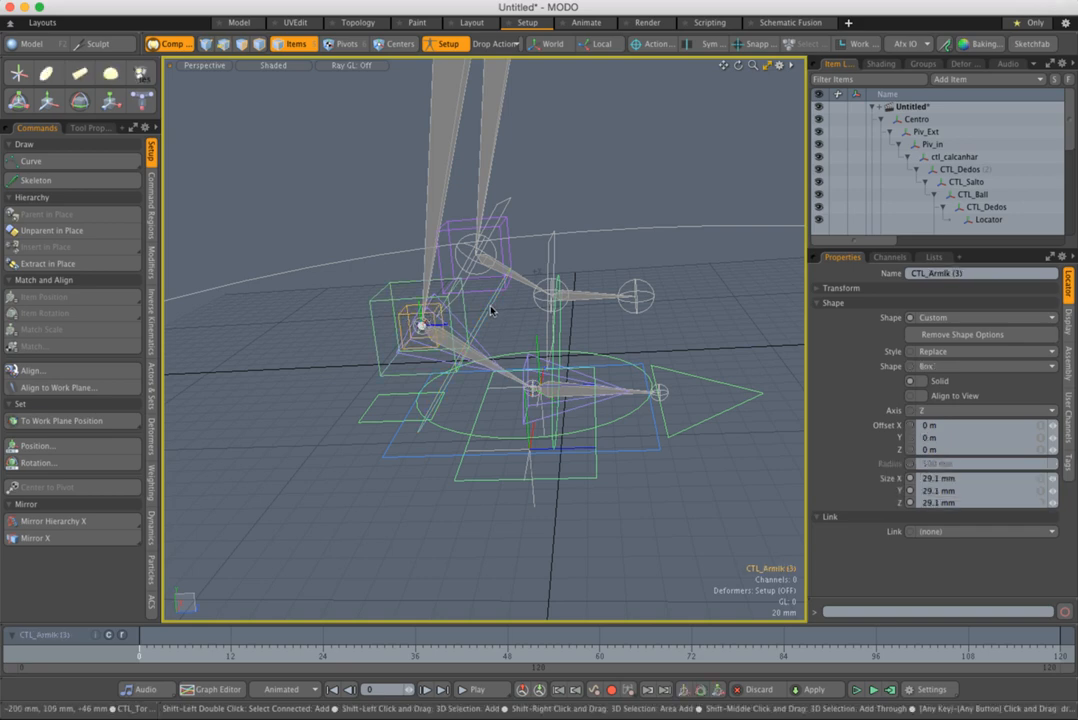
{"action": "left_click", "coordinate": [534, 387], "text": "shift"}
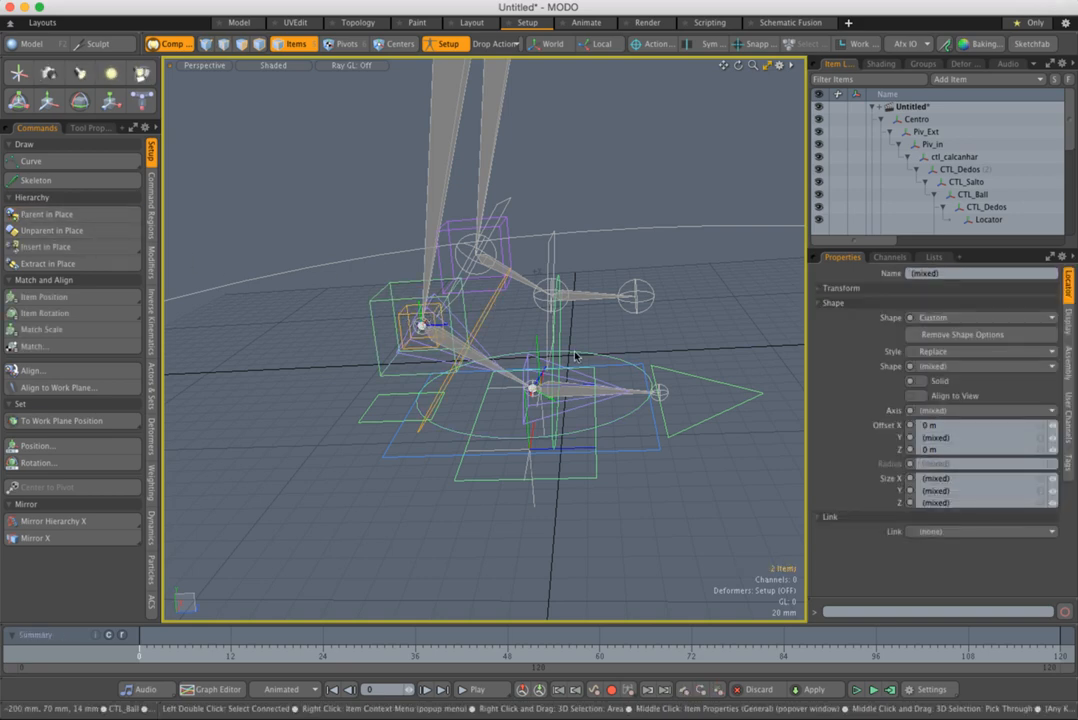
{"action": "left_click", "coordinate": [505, 337]}
{"action": "left_click", "coordinate": [488, 313]}
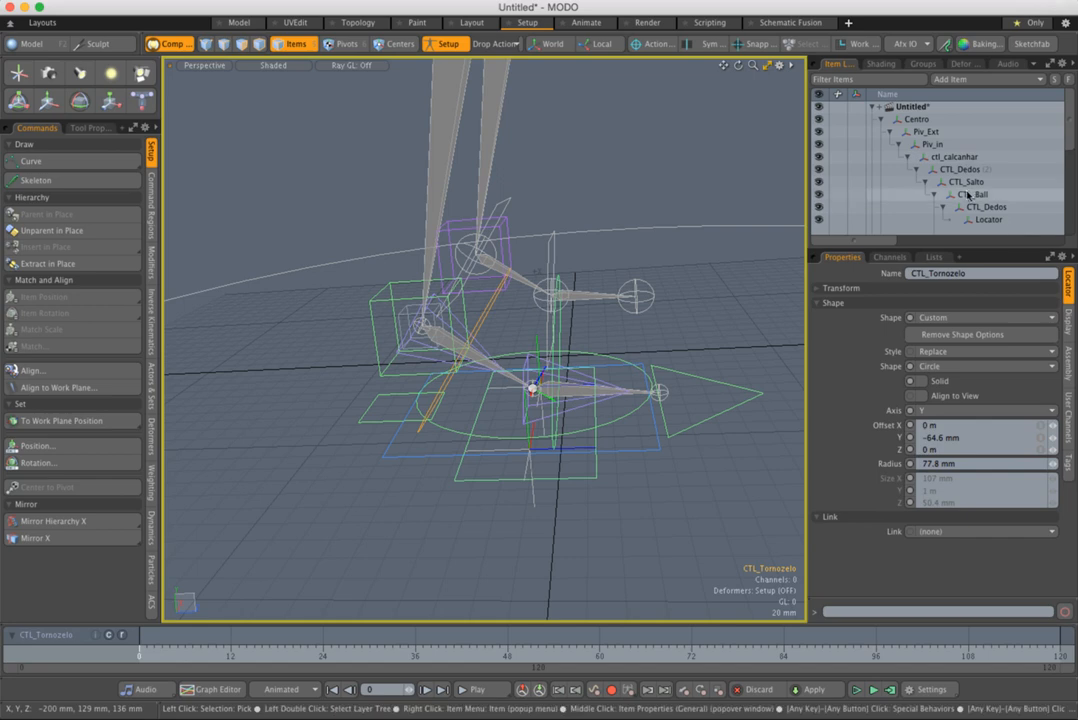
{"action": "scroll", "coordinate": [1010, 225], "scroll_direction": "down", "scroll_amount": 2}
{"action": "left_click", "coordinate": [995, 220]}
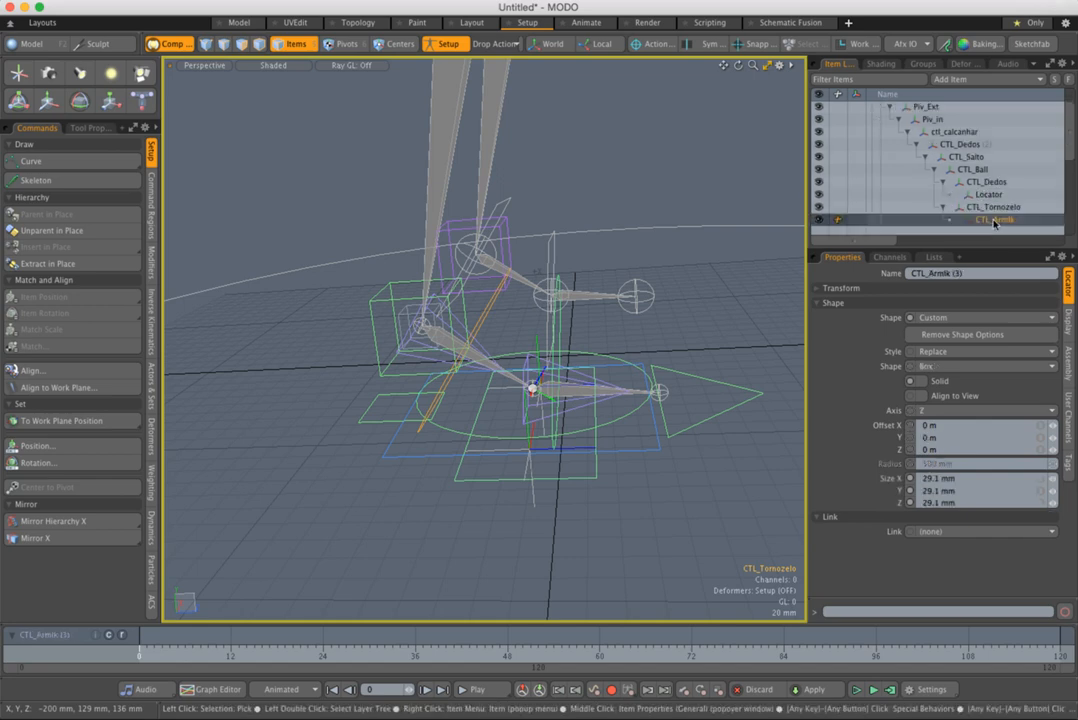
{"action": "left_click", "coordinate": [992, 208]}
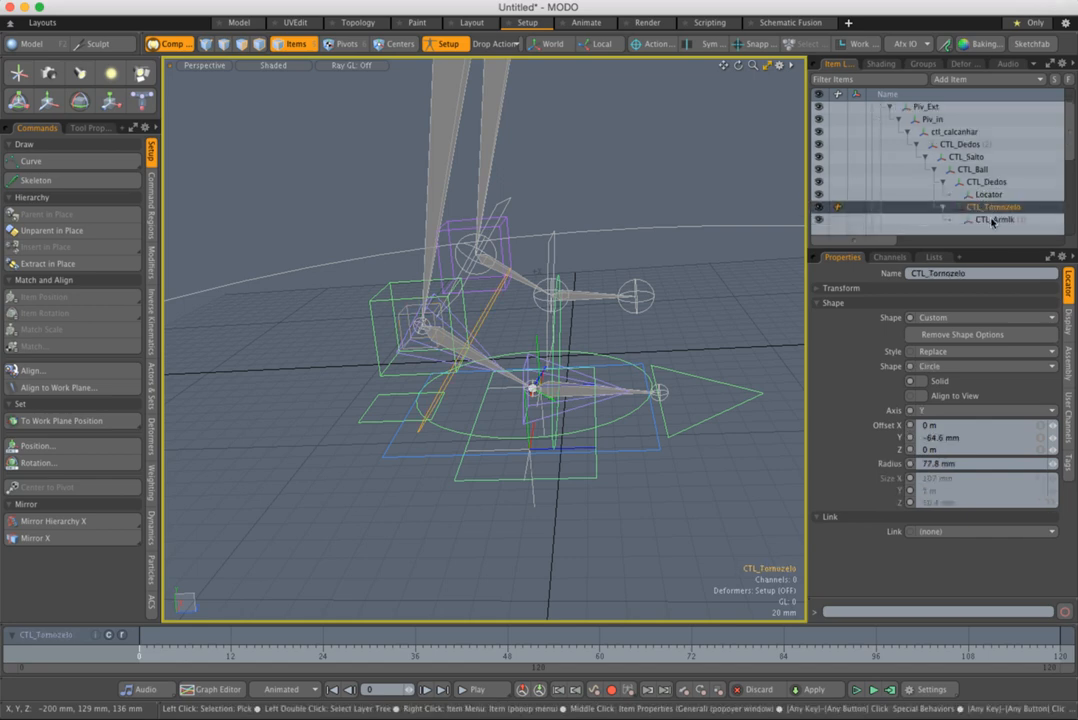
{"action": "left_click", "coordinate": [992, 220]}
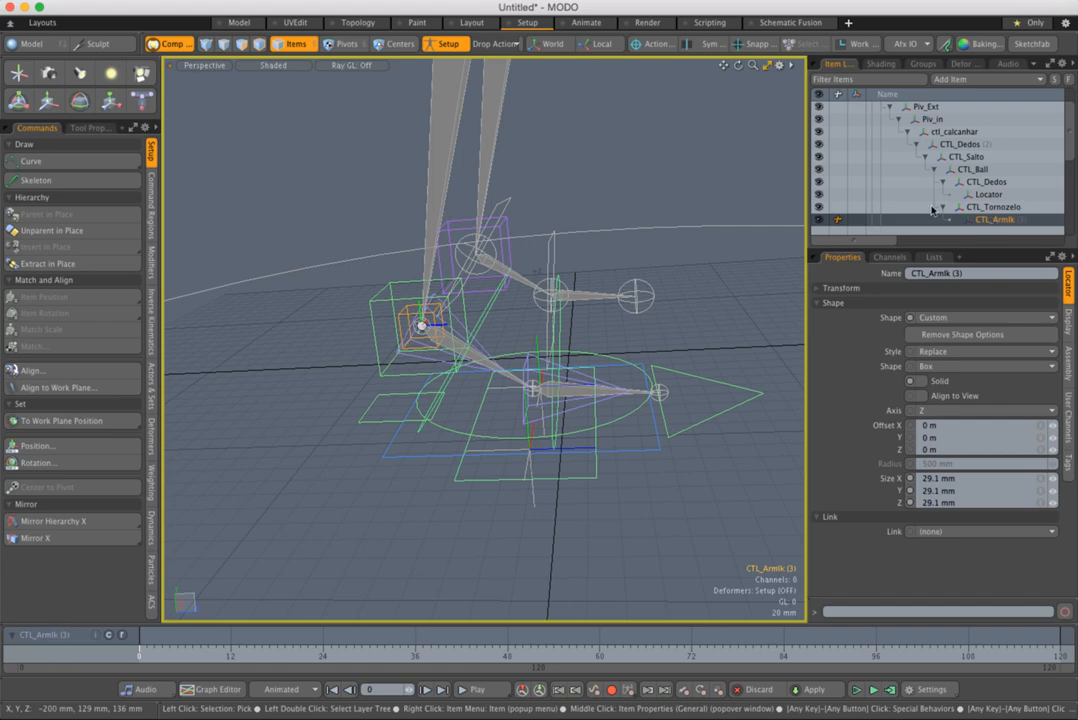
- Test-rotate the ankle circle CTL_Tornozelo to check the foot's response, and undo the rotation
{"action": "left_click", "coordinate": [521, 335]}
{"action": "mouse_move", "coordinate": [488, 308]}
{"action": "left_mouse_down", "text": "alt"}
{"action": "mouse_move", "coordinate": [561, 306]}
{"action": "mouse_move", "coordinate": [541, 330]}
{"action": "mouse_move", "coordinate": [505, 316]}
{"action": "mouse_move", "coordinate": [505, 298]}
{"action": "left_mouse_up", "text": "alt"}
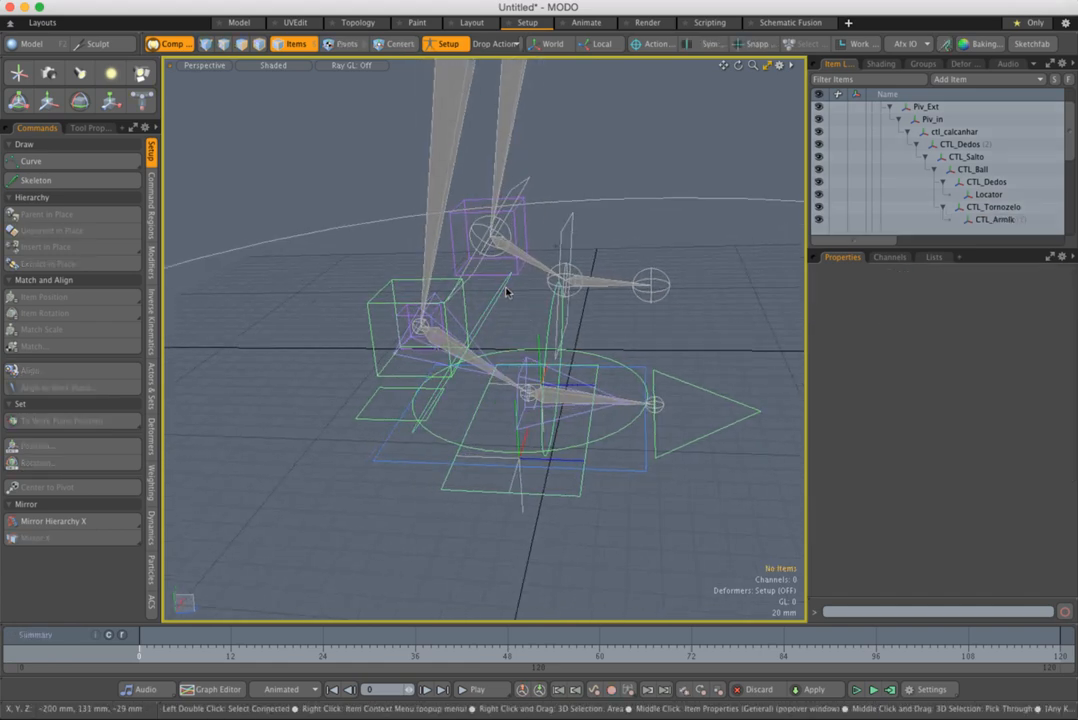
{"action": "left_click", "coordinate": [506, 292]}
{"action": "key", "text": "e"}
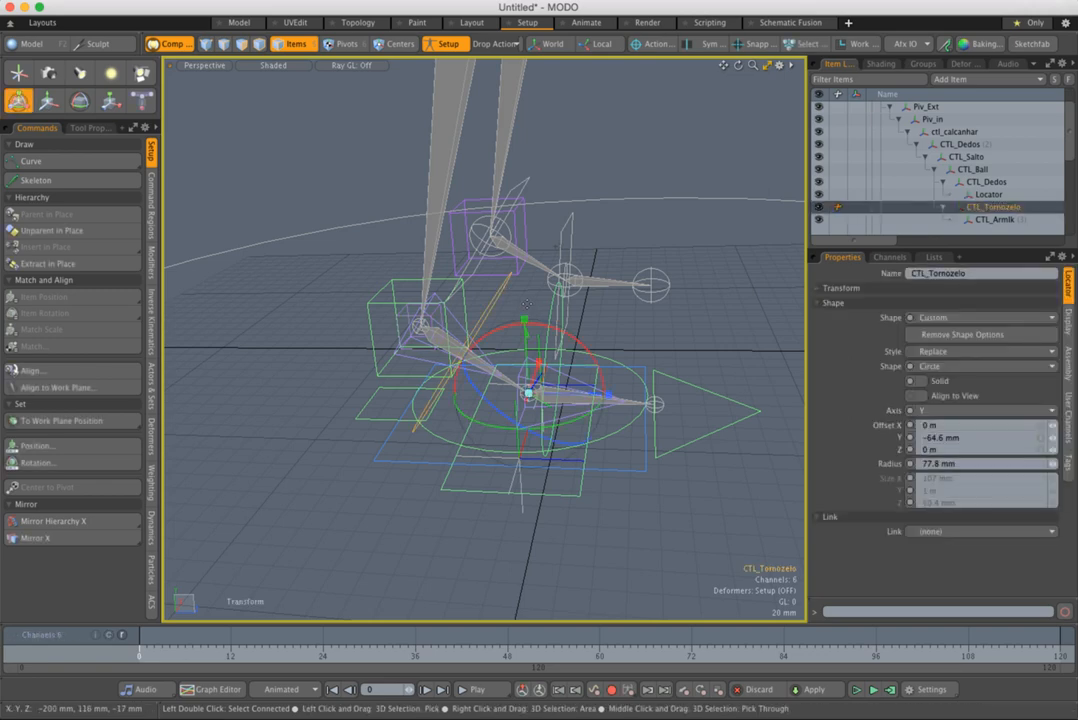
{"action": "left_click_drag", "start_coordinate": [440, 268], "coordinate": [480, 272], "text": "alt"}
{"action": "mouse_move", "coordinate": [600, 326]}
{"action": "left_mouse_down"}
{"action": "mouse_move", "coordinate": [612, 330]}
{"action": "mouse_move", "coordinate": [607, 321]}
{"action": "left_mouse_up"}
{"action": "key", "text": "super+z"}
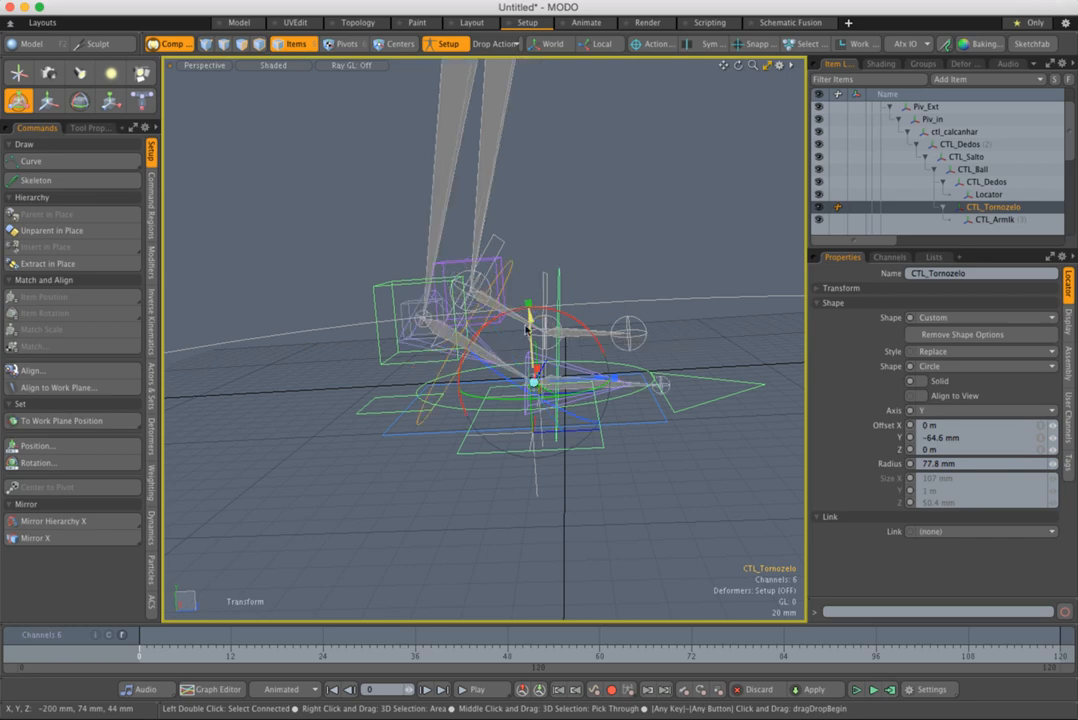
{"action": "key", "text": "q"}
- Constrain the pyramid CTL_Pe (2) to the toe pyramid Locator with a Direction constraint, toggling Setup mode off and back on
{"action": "left_click_drag", "start_coordinate": [505, 330], "coordinate": [481, 349], "text": "alt"}
{"action": "left_click", "coordinate": [484, 349]}
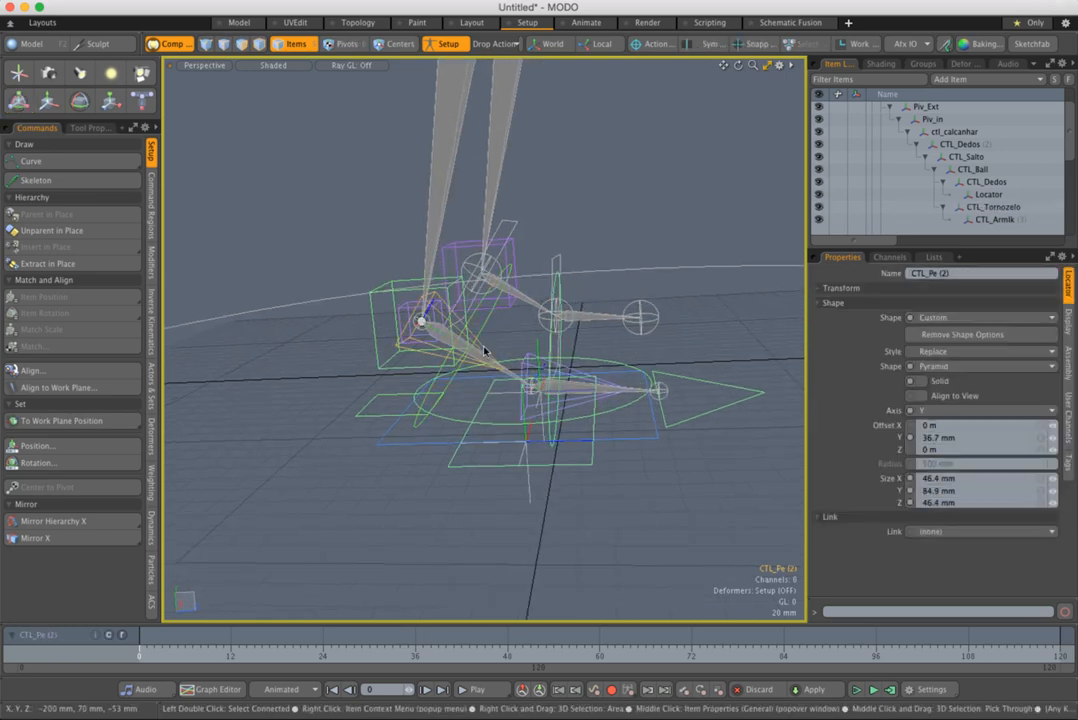
{"action": "left_click", "coordinate": [578, 409], "text": "shift"}
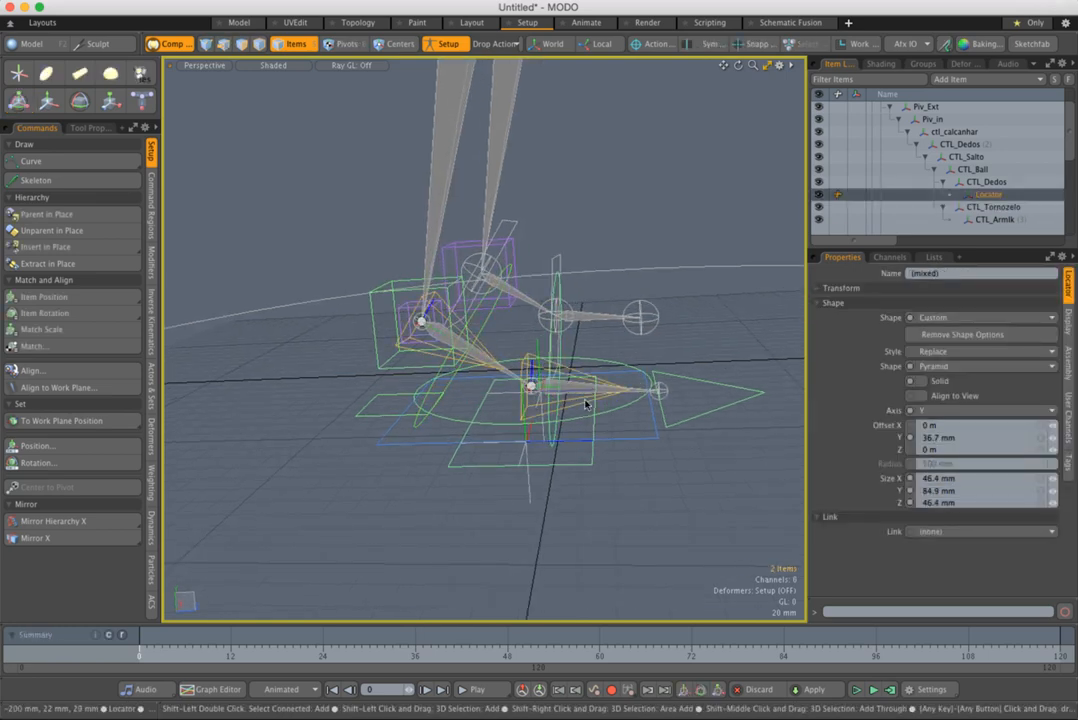
{"action": "left_click_drag", "start_coordinate": [578, 409], "coordinate": [513, 412], "text": "alt"}
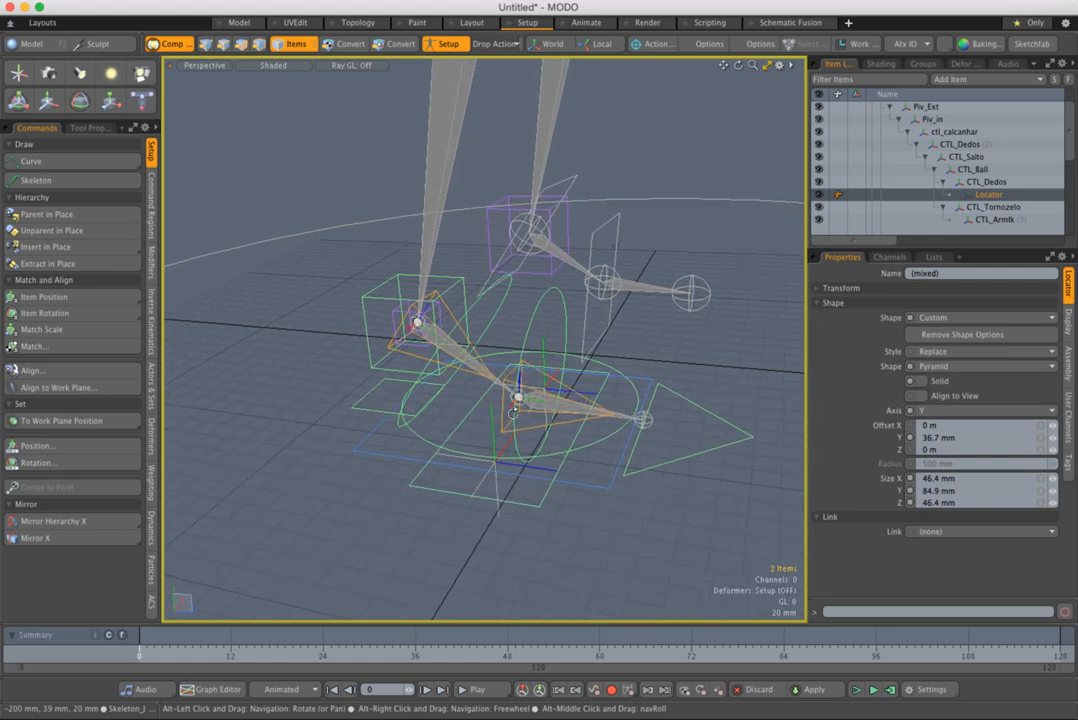
{"action": "left_click", "coordinate": [153, 265]}
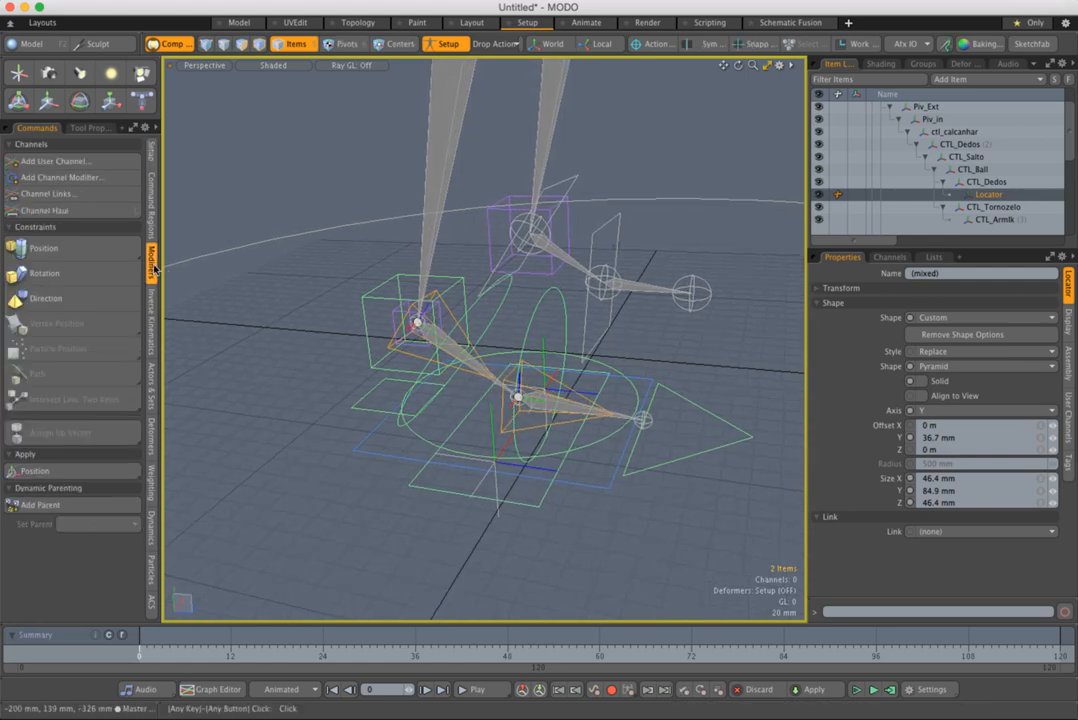
{"action": "left_click", "coordinate": [80, 303]}
{"action": "left_click", "coordinate": [449, 44]}
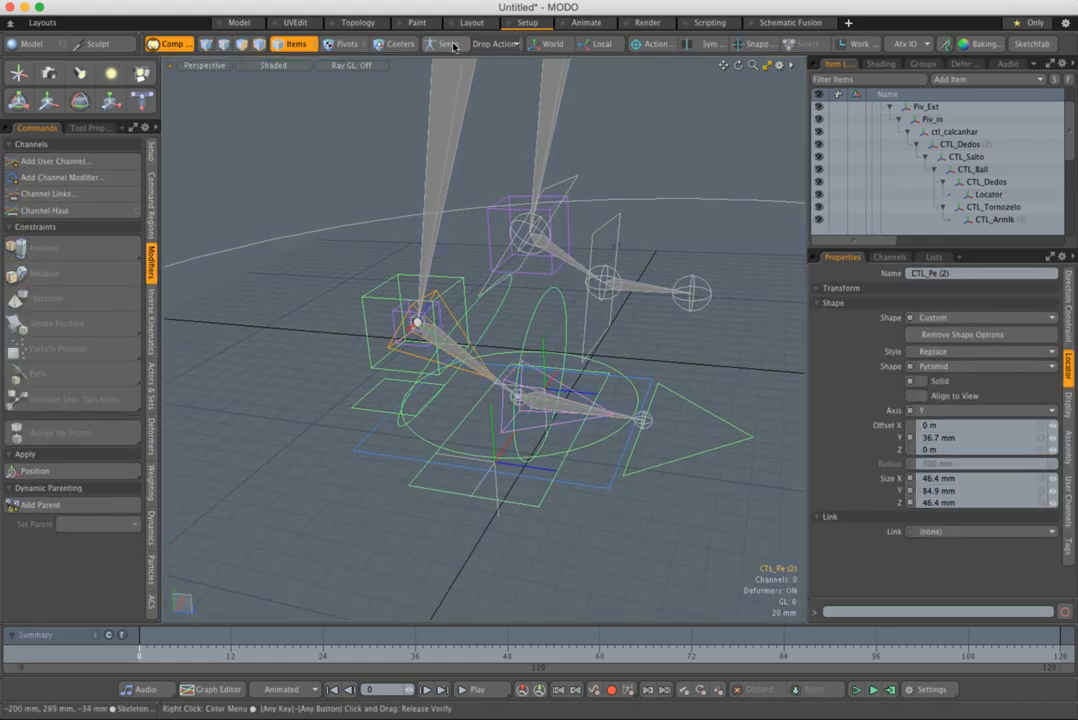
{"action": "left_click", "coordinate": [449, 44]}
{"action": "left_click", "coordinate": [383, 188]}
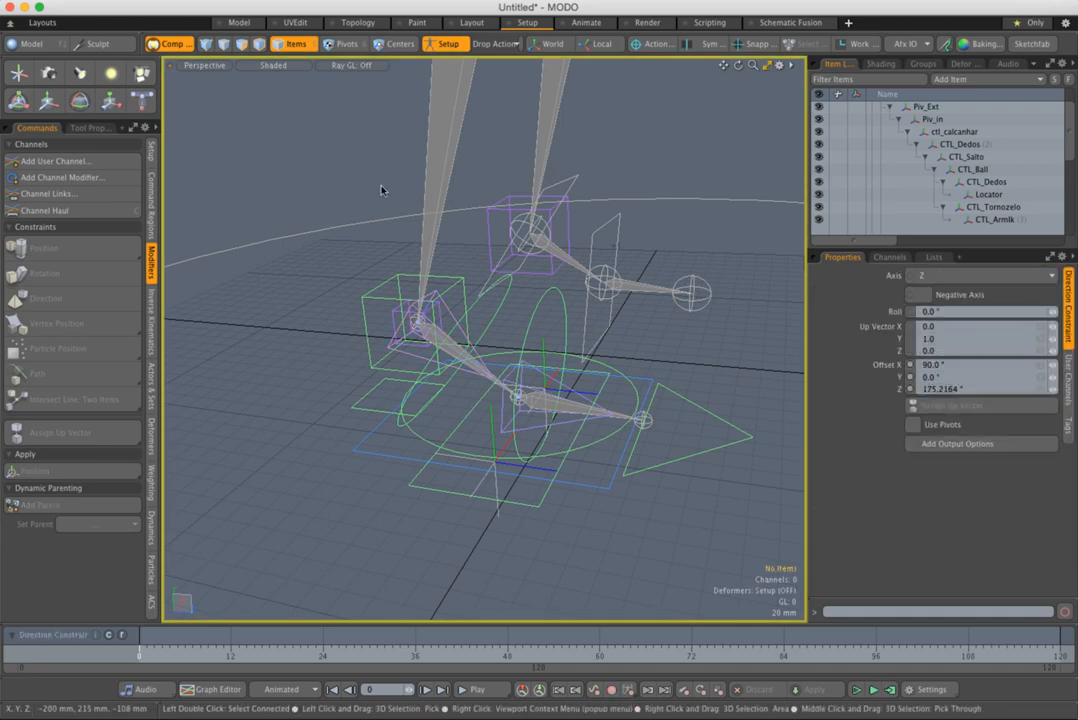
- Test the direction-constrained foot by transforming the ankle circle CTL_Tornozelo, and undo the change
{"action": "left_click", "coordinate": [505, 307]}
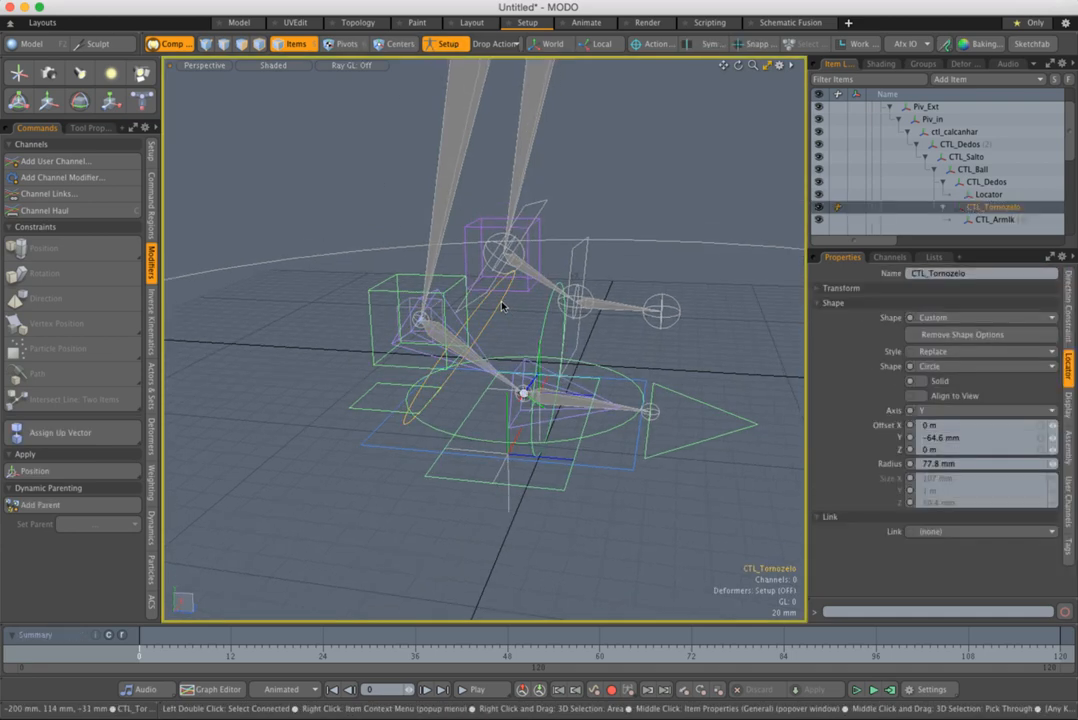
{"action": "key", "text": "y"}
{"action": "mouse_move", "coordinate": [551, 333]}
{"action": "left_mouse_down"}
{"action": "mouse_move", "coordinate": [590, 350]}
{"action": "mouse_move", "coordinate": [599, 343]}
{"action": "mouse_move", "coordinate": [525, 345]}
{"action": "mouse_move", "coordinate": [590, 332]}
{"action": "mouse_move", "coordinate": [585, 322]}
{"action": "mouse_move", "coordinate": [528, 322]}
{"action": "mouse_move", "coordinate": [545, 320]}
{"action": "mouse_move", "coordinate": [536, 321]}
{"action": "mouse_move", "coordinate": [580, 345]}
{"action": "mouse_move", "coordinate": [561, 342]}
{"action": "left_mouse_up"}
{"action": "key", "text": "super+z"}
{"action": "key", "text": "q"}
{"action": "key", "text": "Escape"}
- Set the action center to Local and test-rotate the toe circle CTL_Dedos
{"action": "left_click", "coordinate": [568, 342]}
{"action": "key", "text": "y"}
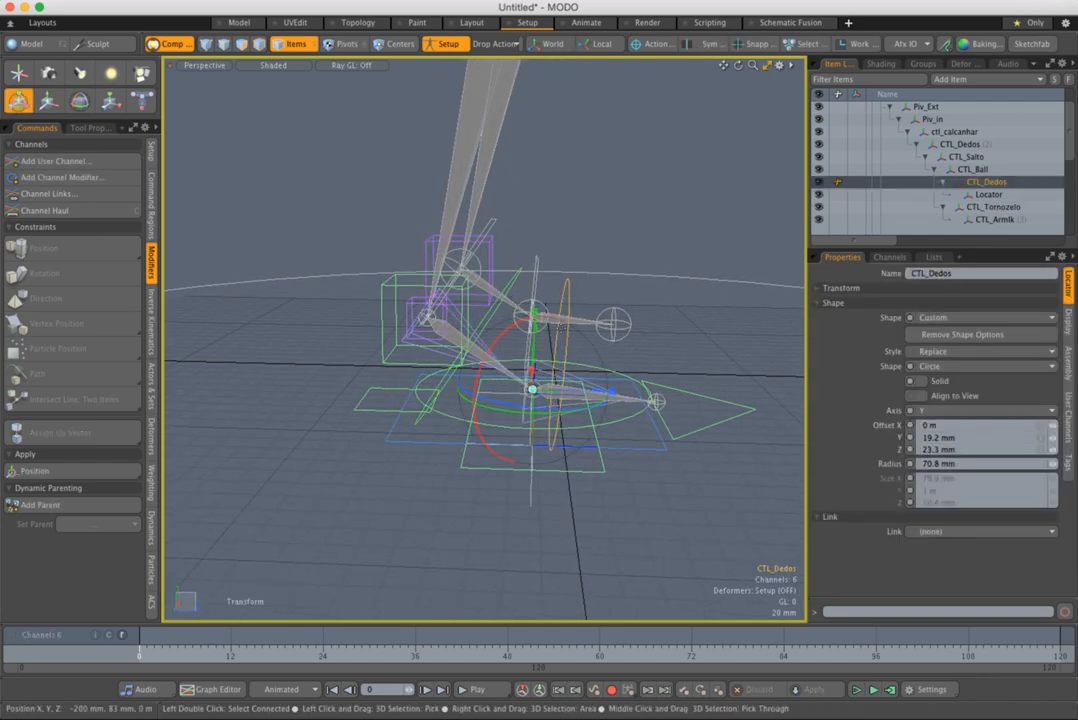
{"action": "left_click", "coordinate": [603, 45]}
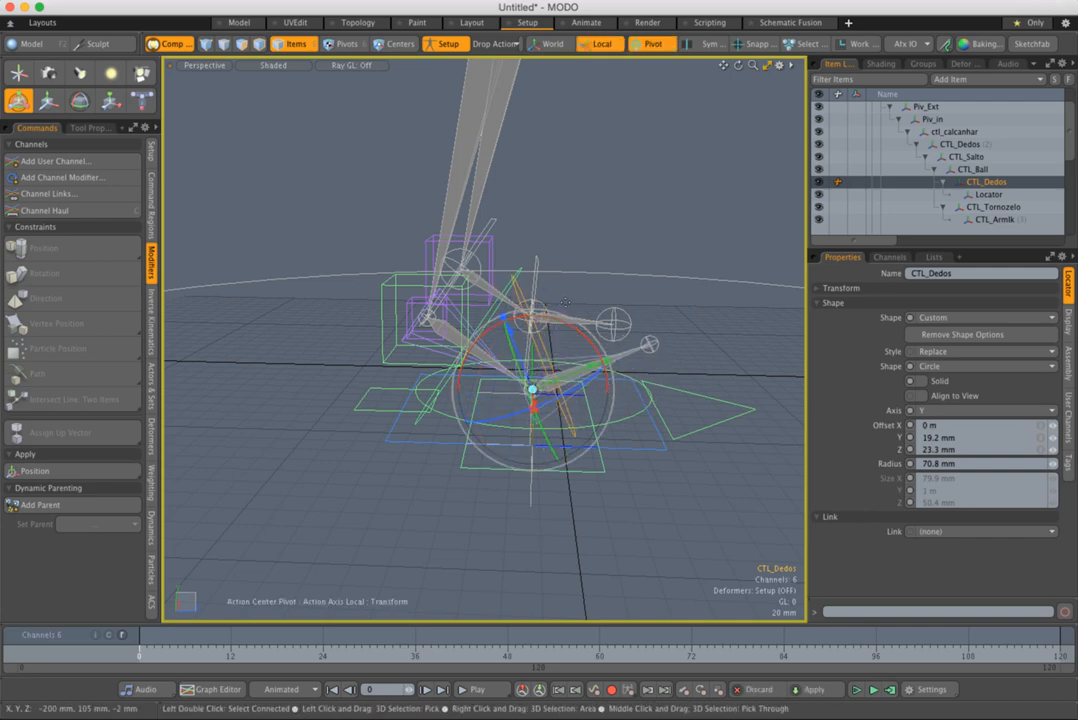
{"action": "key", "text": "q"}
- Test-rotate the ball circle control CTL_Ball by about -18° and undo the rotation
{"action": "left_click_drag", "start_coordinate": [573, 308], "coordinate": [527, 398], "text": "alt"}
{"action": "left_click", "coordinate": [600, 367]}
{"action": "key", "text": "y"}
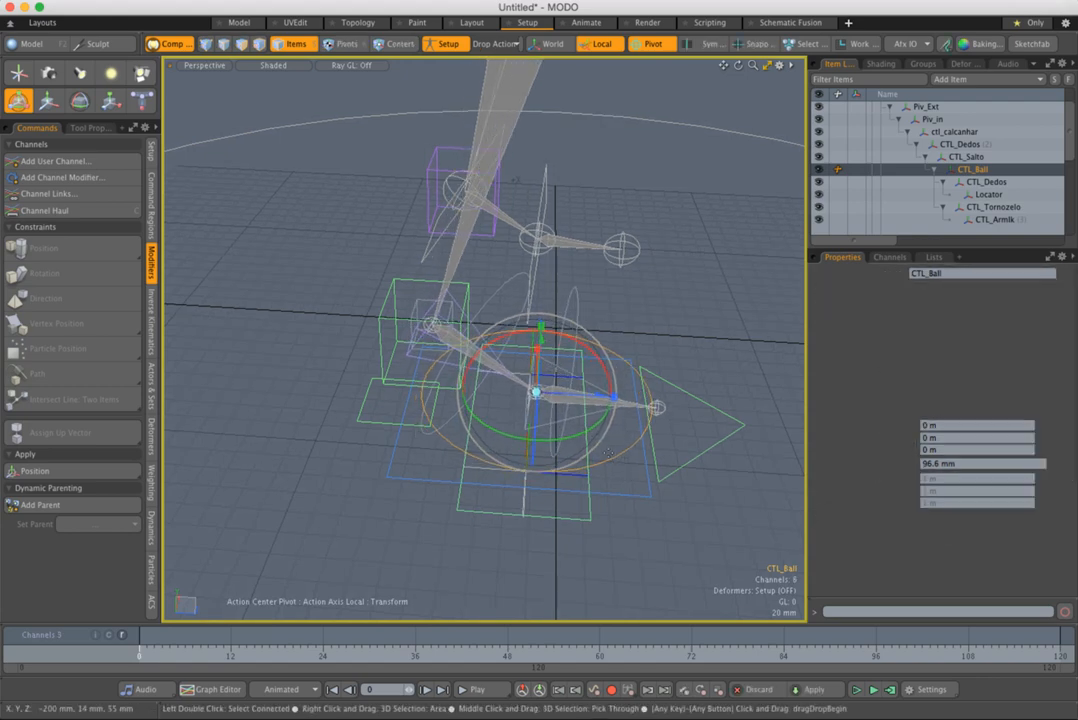
{"action": "left_click", "coordinate": [578, 442]}
{"action": "left_click_drag", "start_coordinate": [588, 428], "coordinate": [555, 445]}
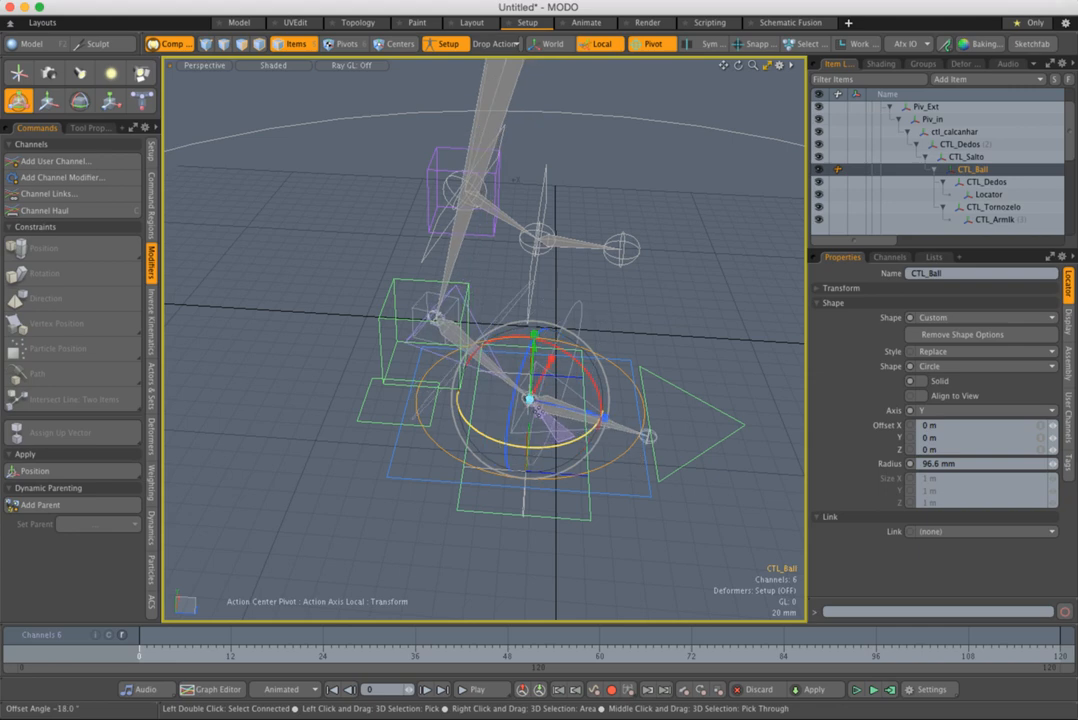
{"action": "key", "text": "super+z"}
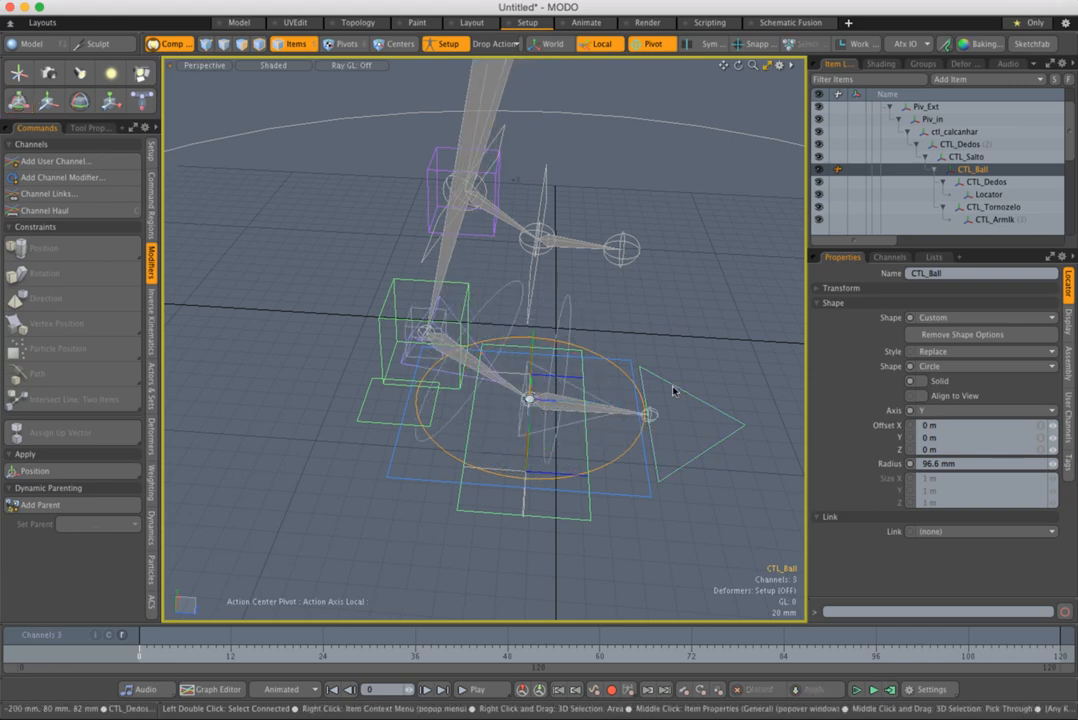
- Test-rotate the flat pyramid control CTL_Dedos (2) at the toe tip around different axes and undo the rotations
{"action": "left_click", "coordinate": [673, 391]}
{"action": "left_click_drag", "start_coordinate": [650, 407], "coordinate": [598, 397], "text": "alt"}
{"action": "key", "text": "y"}
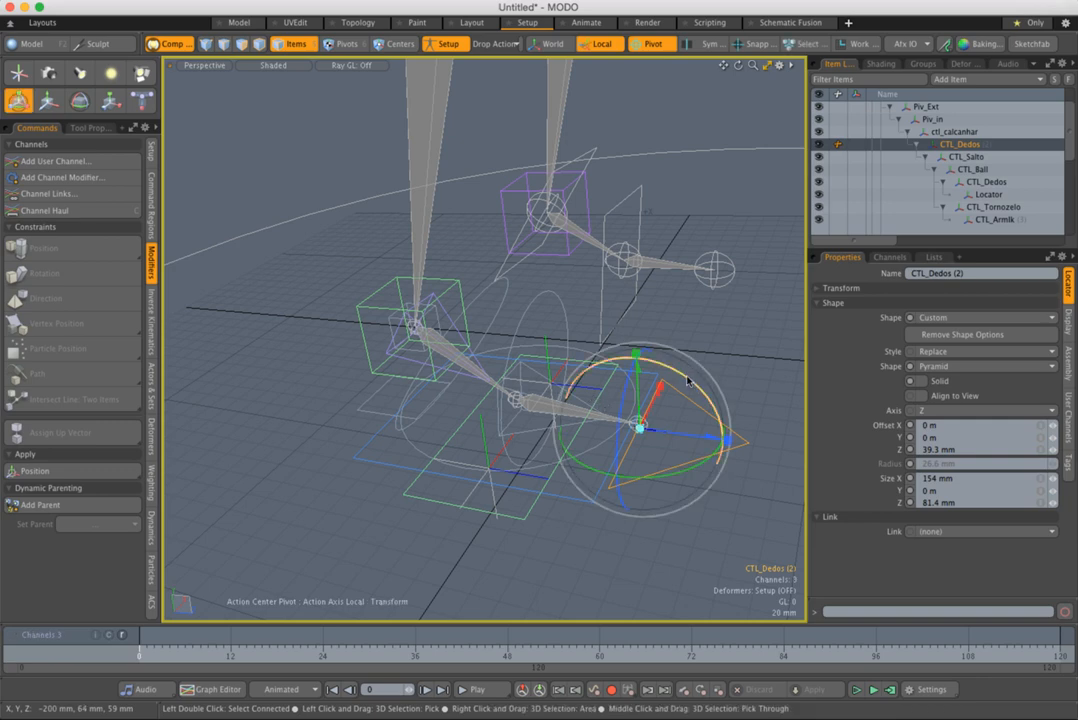
{"action": "left_click_drag", "start_coordinate": [687, 380], "coordinate": [657, 334]}
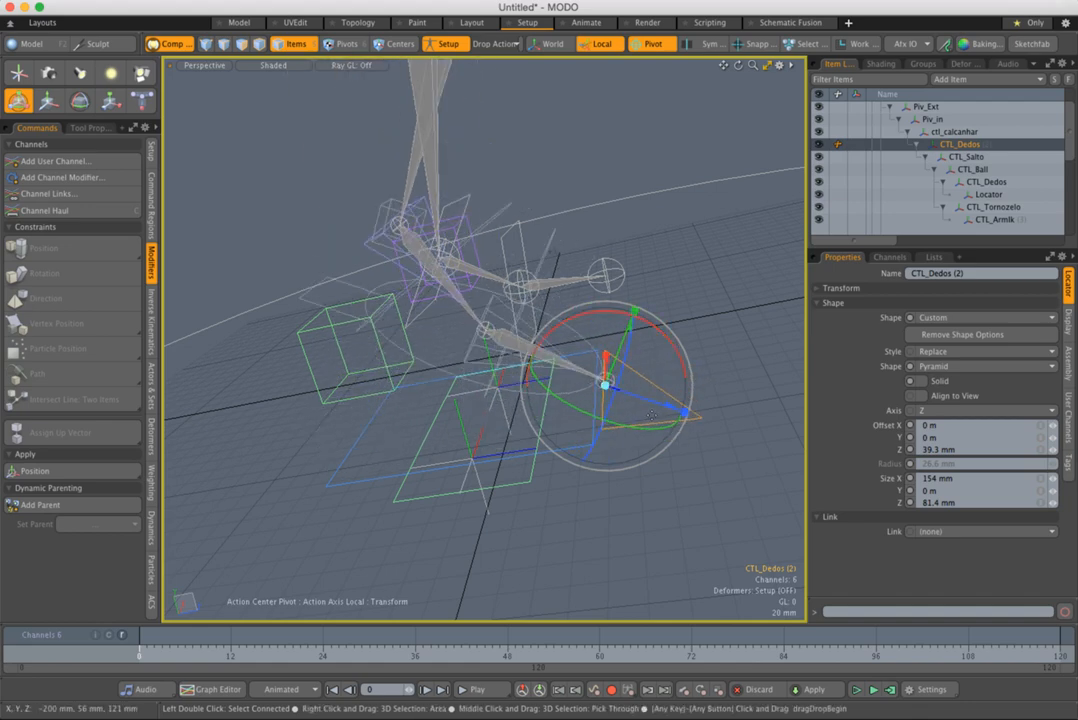
{"action": "mouse_move", "coordinate": [655, 427]}
{"action": "left_mouse_down"}
{"action": "mouse_move", "coordinate": [602, 454]}
{"action": "mouse_move", "coordinate": [638, 426]}
{"action": "left_mouse_up"}
{"action": "key", "text": "super+z"}
{"action": "key", "text": "super+z"}
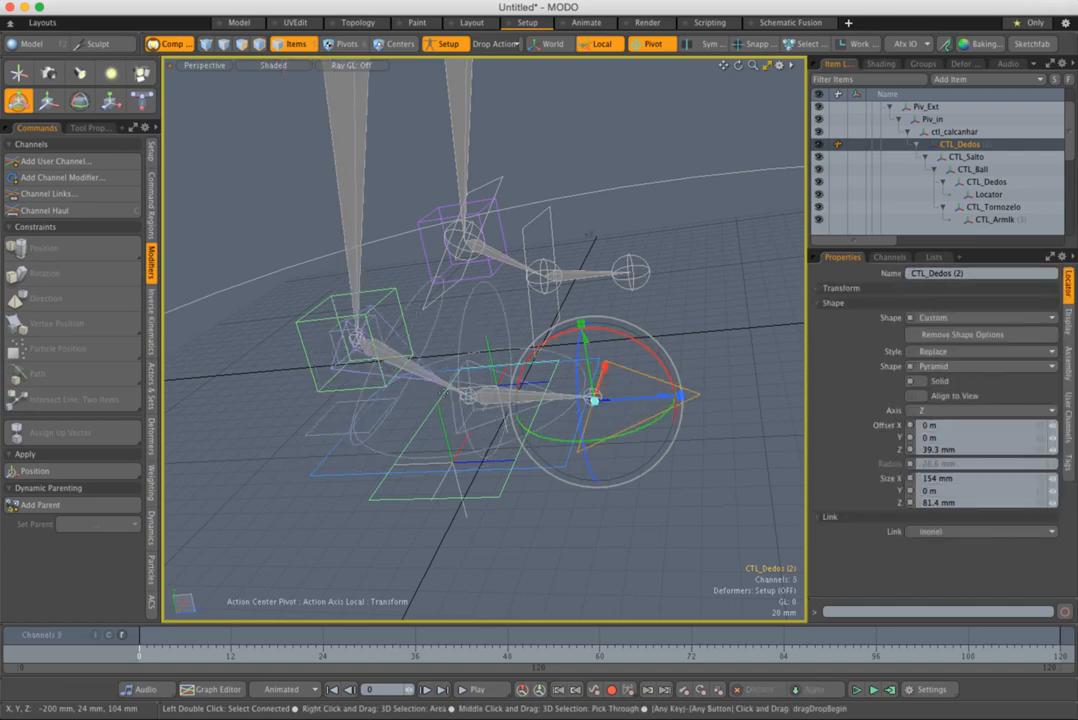
- Test-rotate the heel plane control CTL_Salto and undo the rotations
{"action": "left_click", "coordinate": [314, 436]}
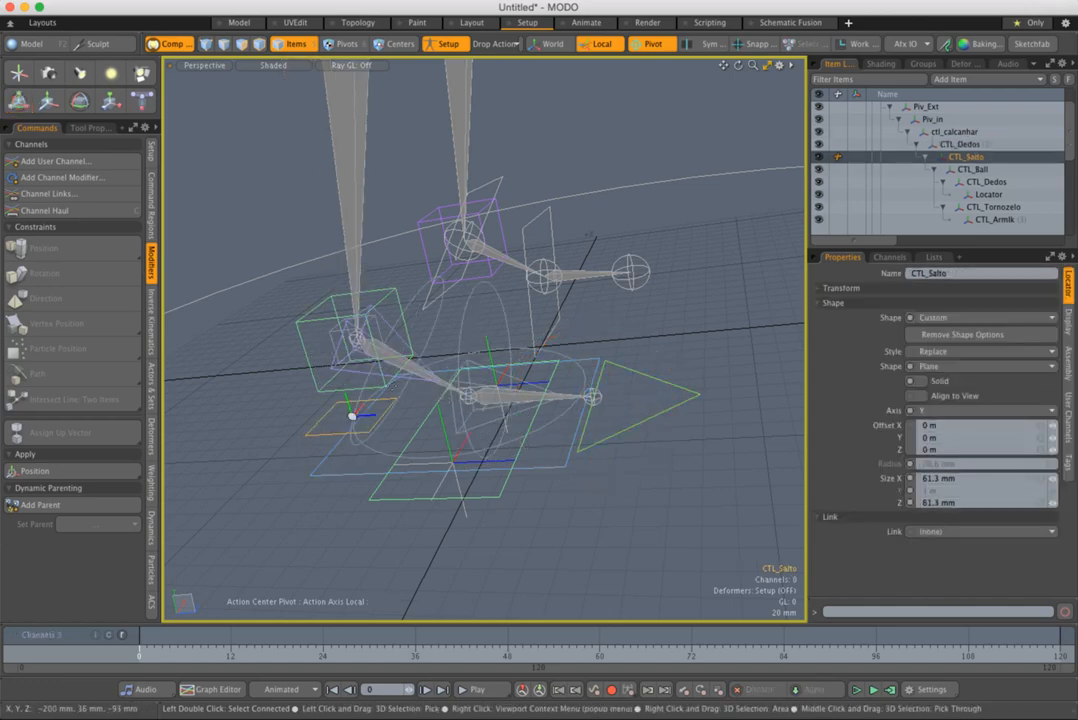
{"action": "key", "text": "y"}
{"action": "left_click_drag", "start_coordinate": [390, 380], "coordinate": [410, 453]}
{"action": "left_click_drag", "start_coordinate": [356, 354], "coordinate": [389, 352]}
{"action": "key", "text": "super+z"}
{"action": "left_click_drag", "start_coordinate": [345, 398], "coordinate": [440, 345], "text": "alt"}
{"action": "key", "text": "q"}
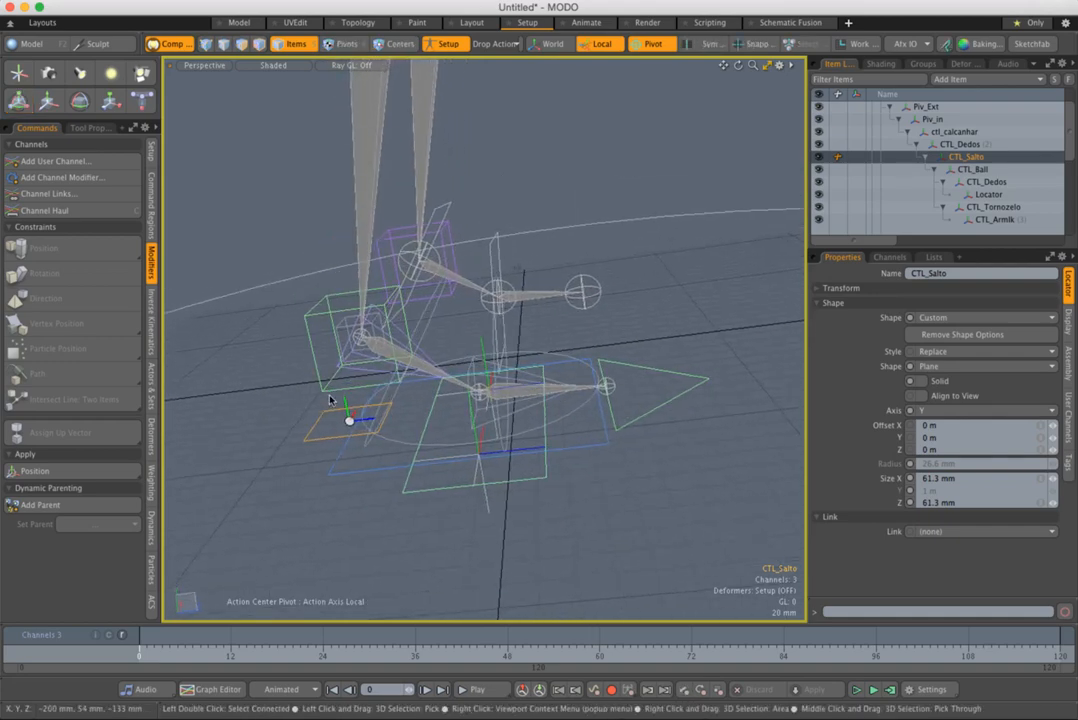
- Test the heel box control ctl_calcanhar by moving and rotating the whole foot, and undo the transforms
{"action": "left_click", "coordinate": [327, 394]}
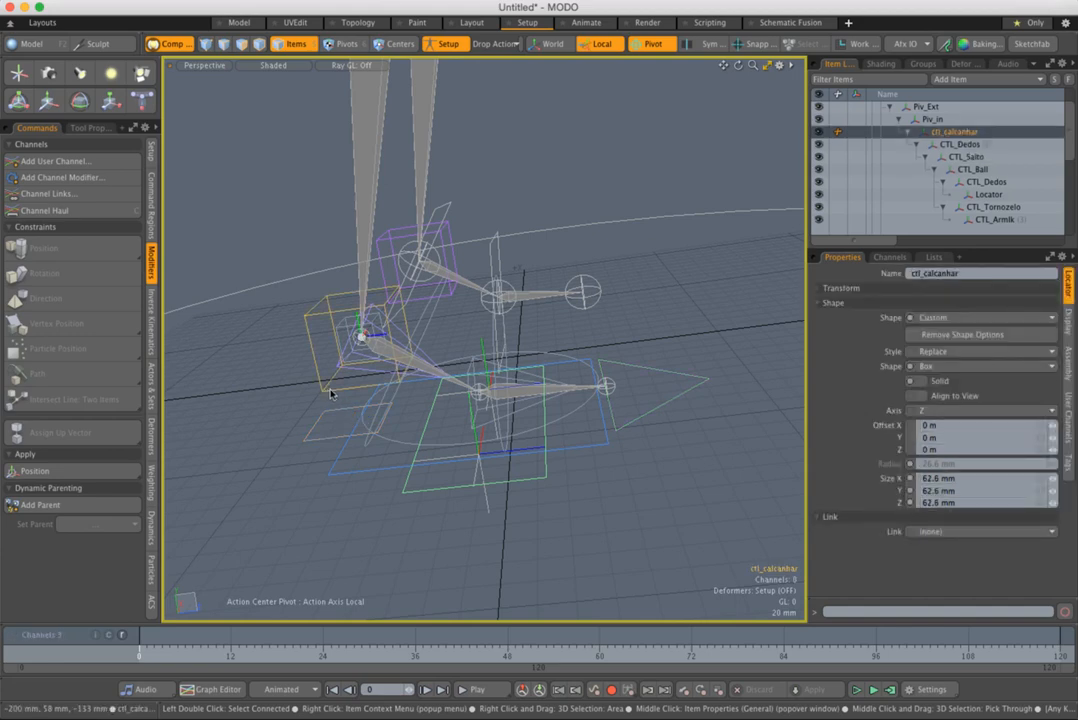
{"action": "key", "text": "y"}
{"action": "left_click_drag", "start_coordinate": [401, 293], "coordinate": [284, 173]}
{"action": "left_click_drag", "start_coordinate": [453, 169], "coordinate": [358, 258], "text": "alt"}
{"action": "key", "text": "e"}
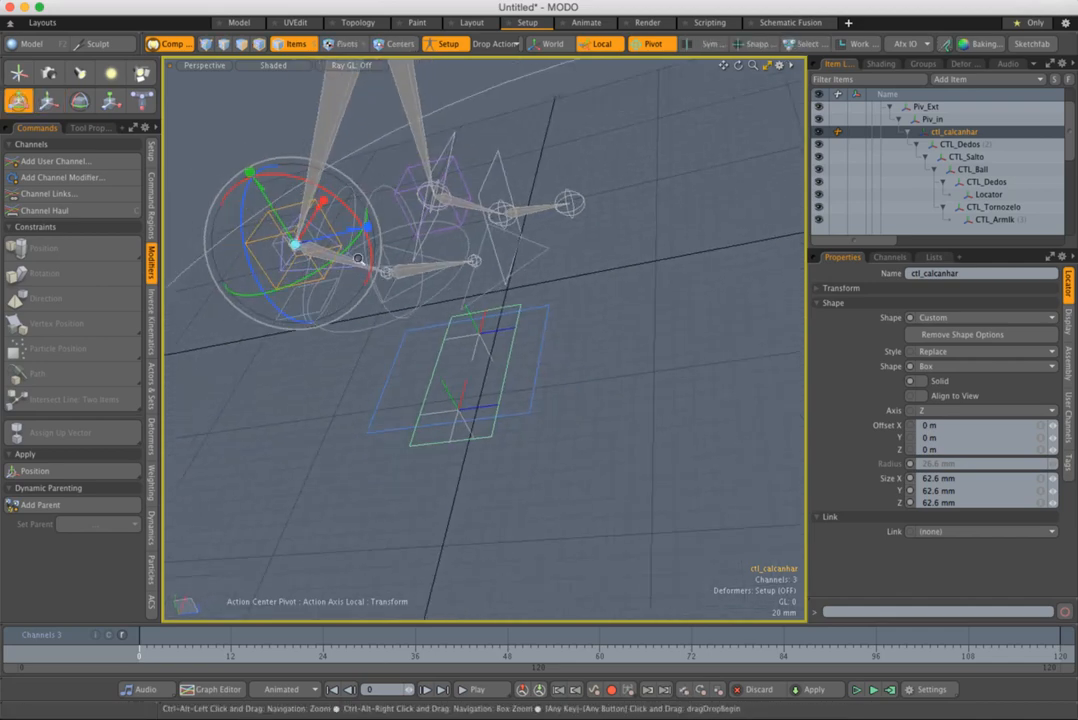
{"action": "left_click_drag", "start_coordinate": [244, 228], "coordinate": [275, 200]}
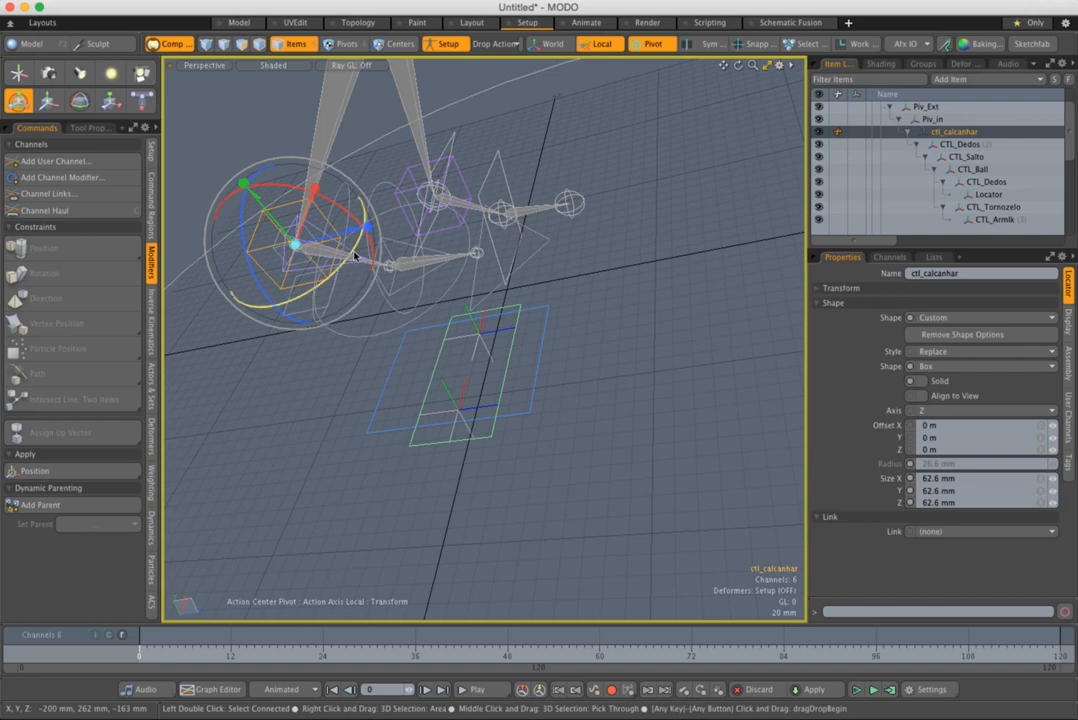
{"action": "left_click_drag", "start_coordinate": [355, 256], "coordinate": [338, 288]}
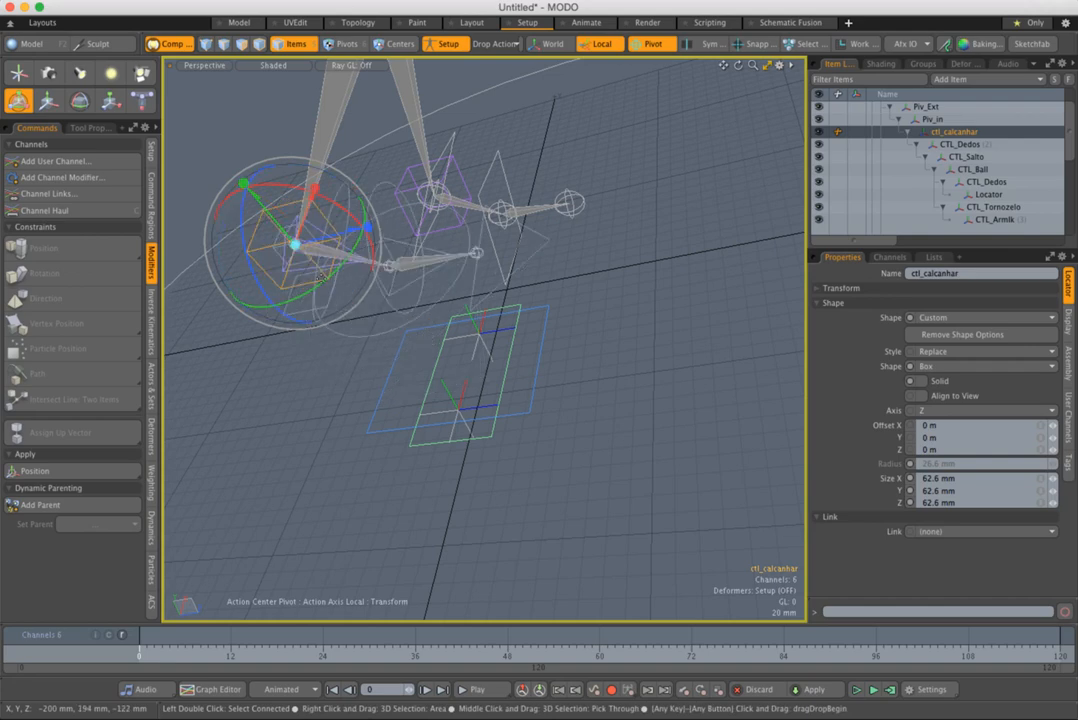
{"action": "key", "text": "super+z"}
{"action": "key", "text": "super+z"}
{"action": "key", "text": "space"}
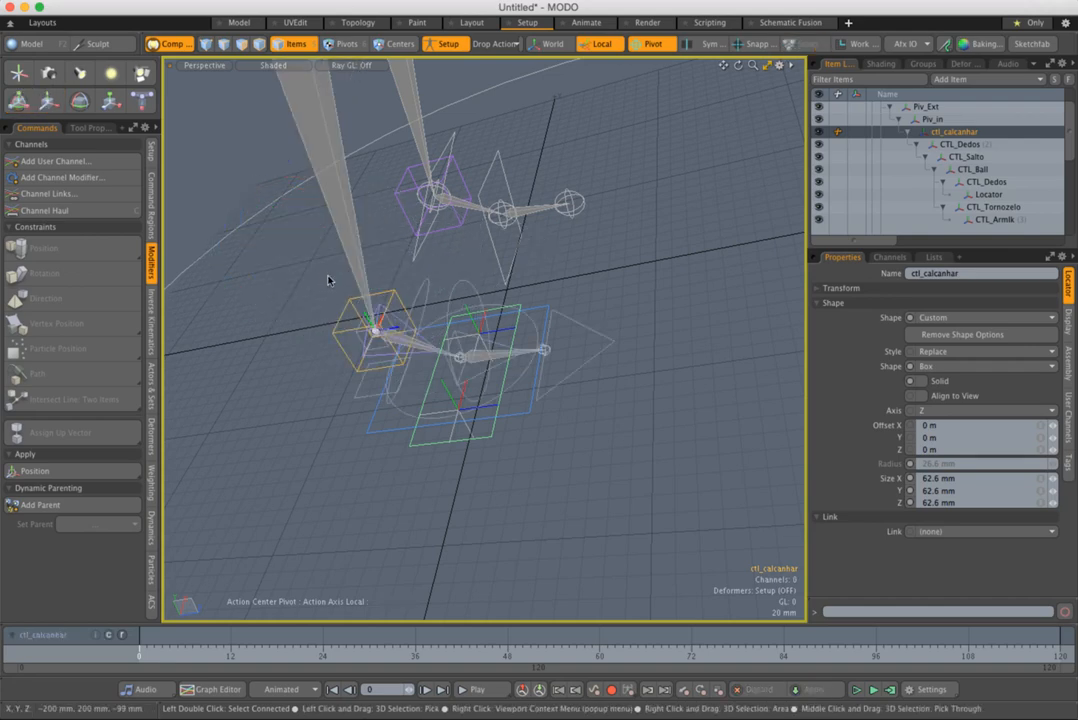
- Test-rotate the foot-side pivot box Locator (6) by about 17° and undo the rotation
{"action": "left_click_drag", "start_coordinate": [330, 277], "coordinate": [481, 338], "text": "alt"}
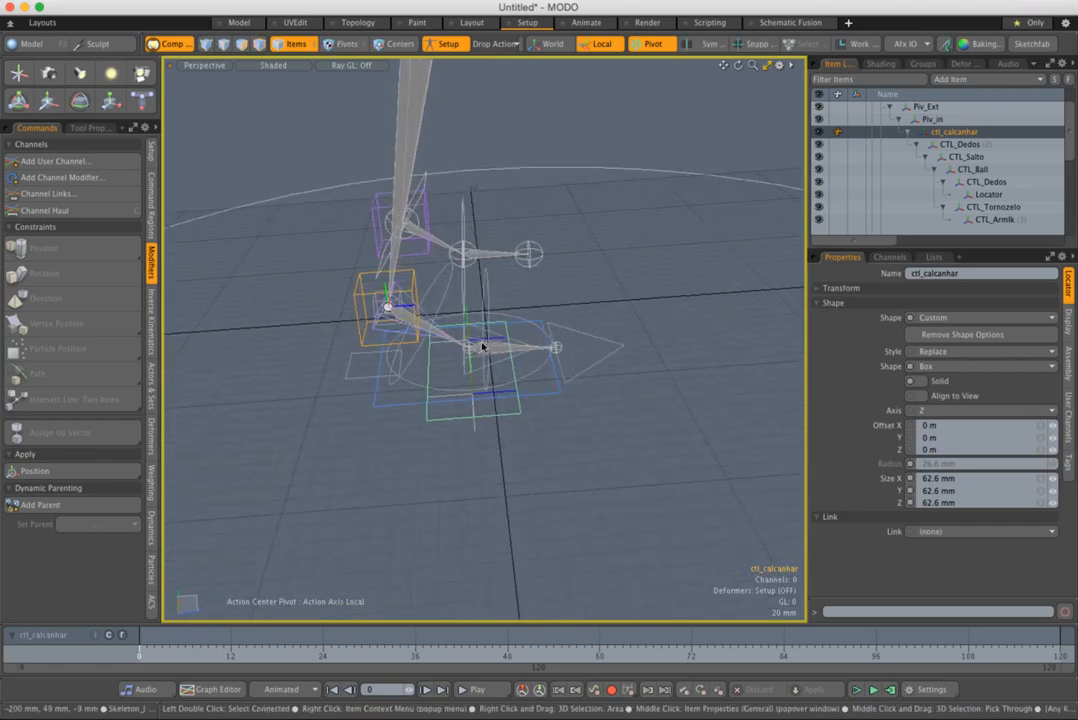
{"action": "left_click_drag", "start_coordinate": [554, 368], "coordinate": [493, 306], "text": "alt"}
{"action": "left_click", "coordinate": [490, 395]}
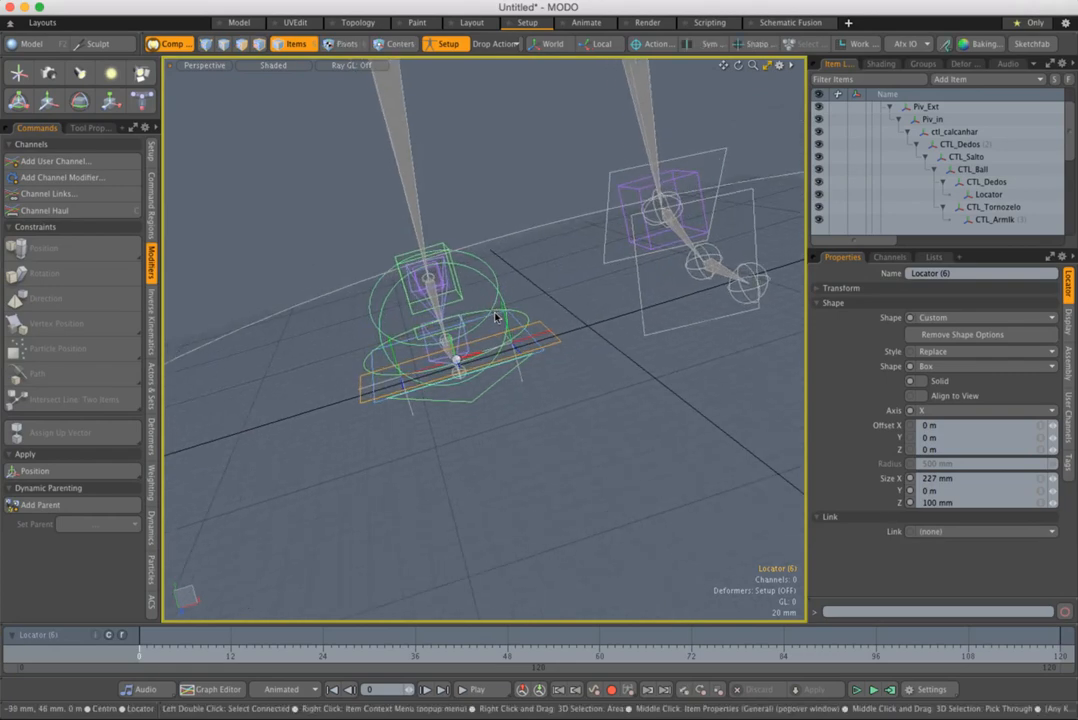
{"action": "left_click_drag", "start_coordinate": [493, 306], "coordinate": [435, 292], "text": "alt"}
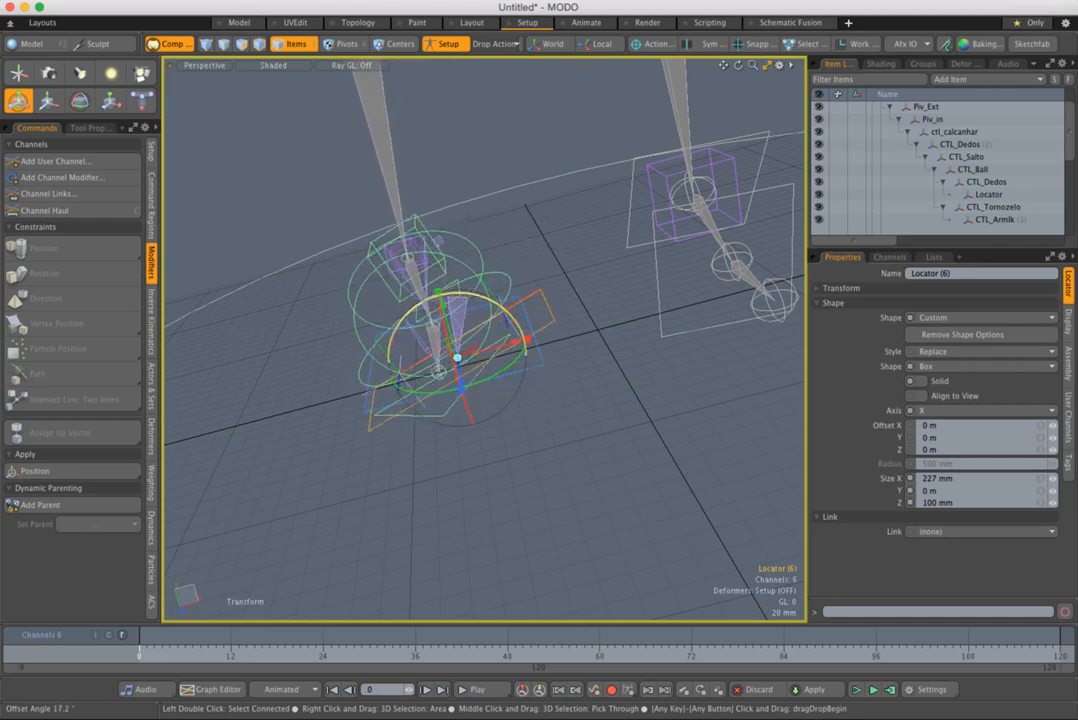
{"action": "mouse_move", "coordinate": [433, 292]}
{"action": "left_mouse_down"}
{"action": "mouse_move", "coordinate": [489, 294]}
{"action": "mouse_move", "coordinate": [437, 292]}
{"action": "left_mouse_up"}
{"action": "key", "text": "ctrl+z"}
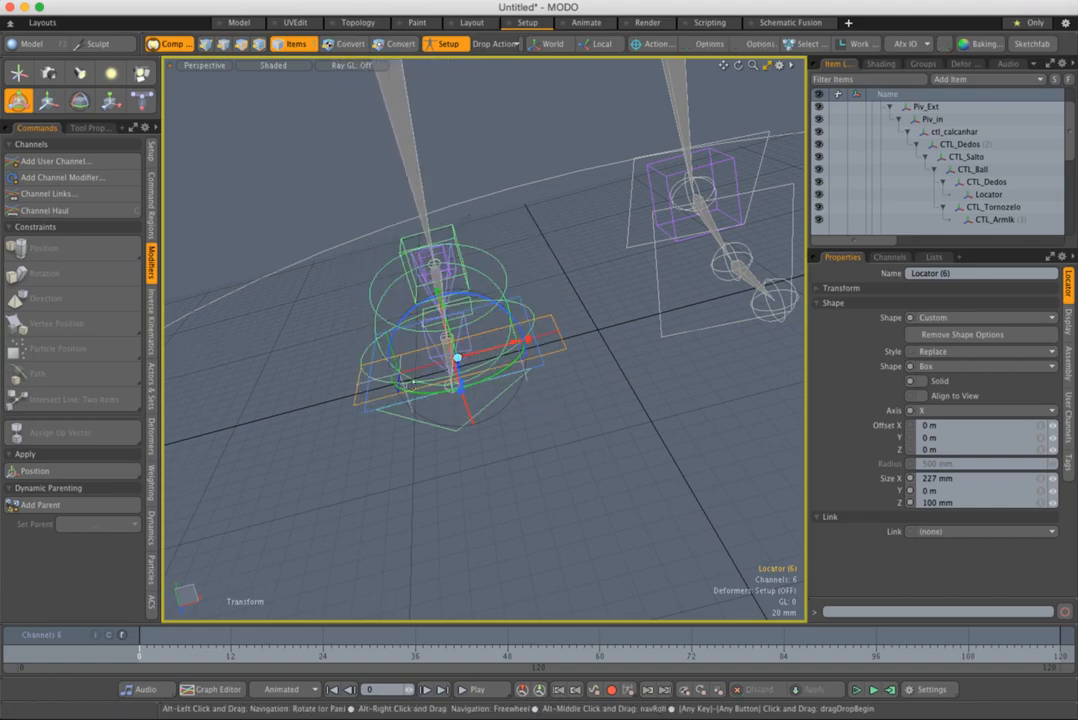
- Test-move the whole foot up and back with the Centro plane control
{"action": "left_click_drag", "start_coordinate": [411, 382], "coordinate": [556, 311], "text": "alt"}
{"action": "key", "text": "y"}
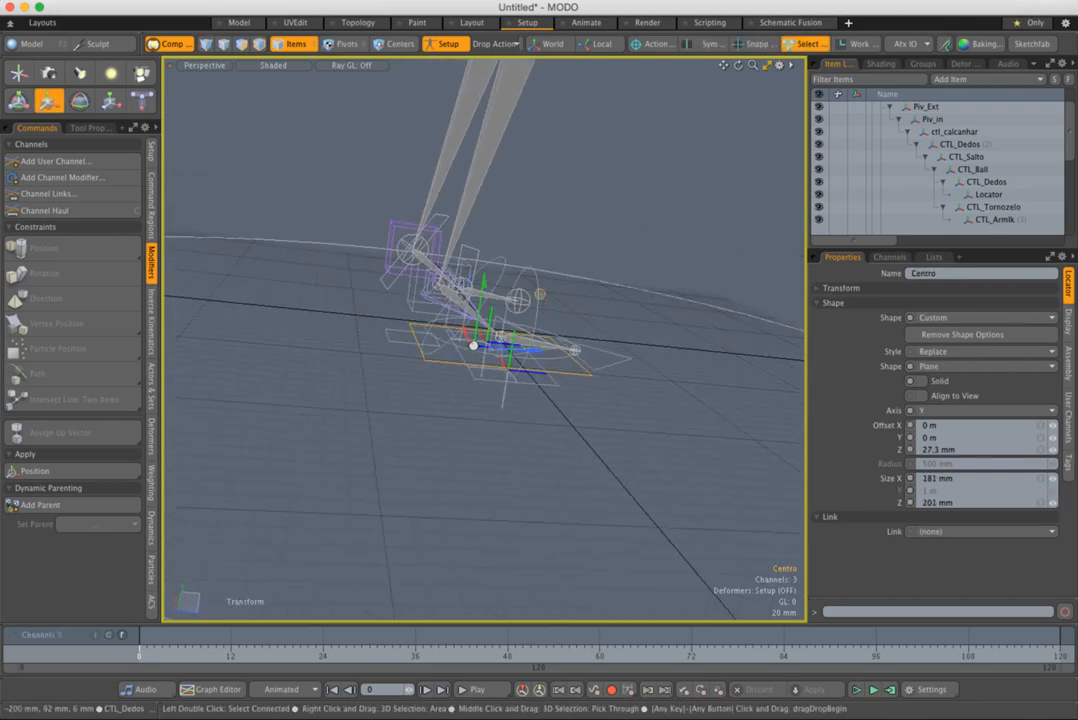
{"action": "left_click_drag", "start_coordinate": [473, 345], "coordinate": [443, 295]}
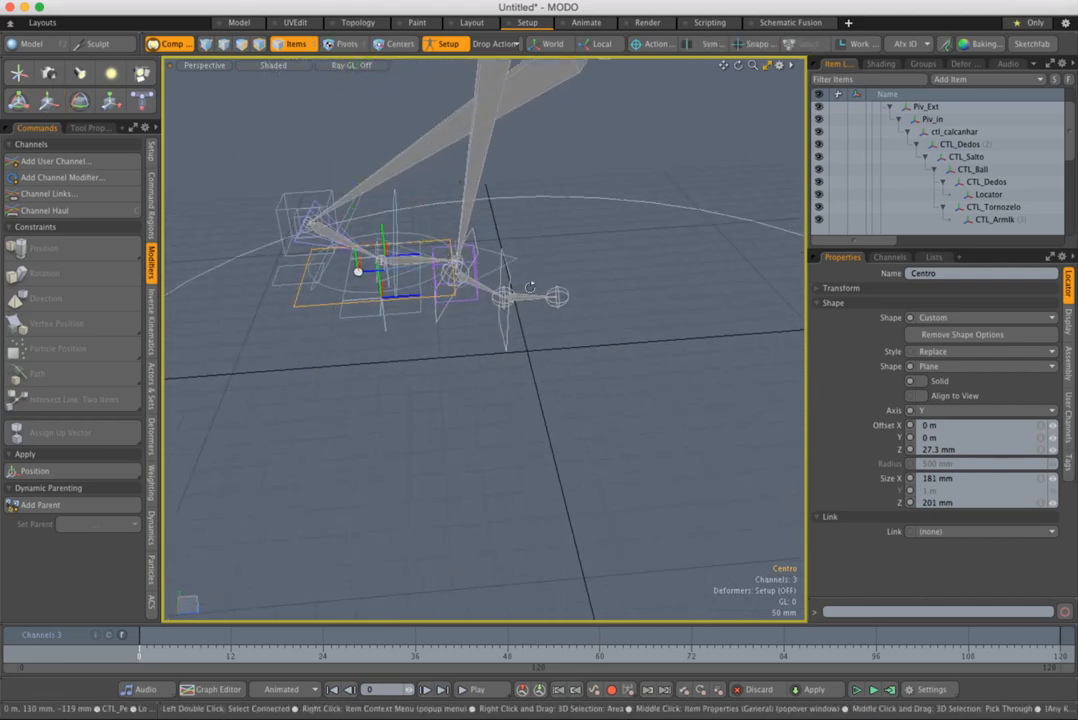
{"action": "left_click_drag", "start_coordinate": [529, 287], "coordinate": [414, 237], "text": "ctrl+alt"}
{"action": "left_click", "coordinate": [406, 198]}
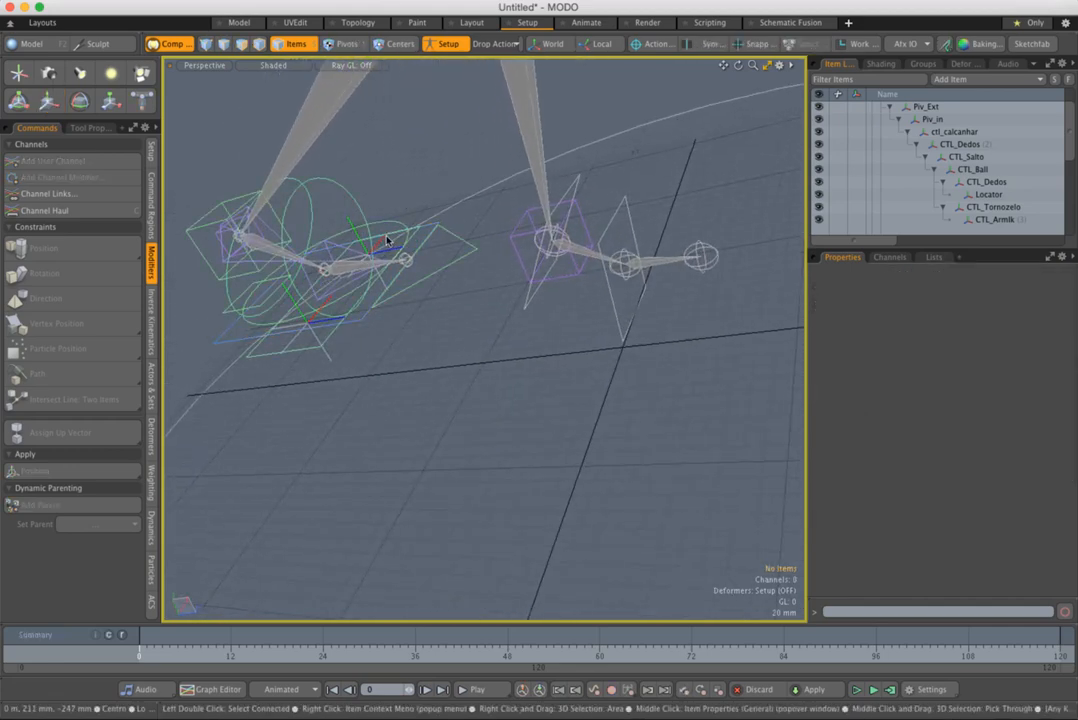
- Tilt the raised foot sideways with the pivot box control Locator (6)
{"action": "left_click", "coordinate": [287, 356]}
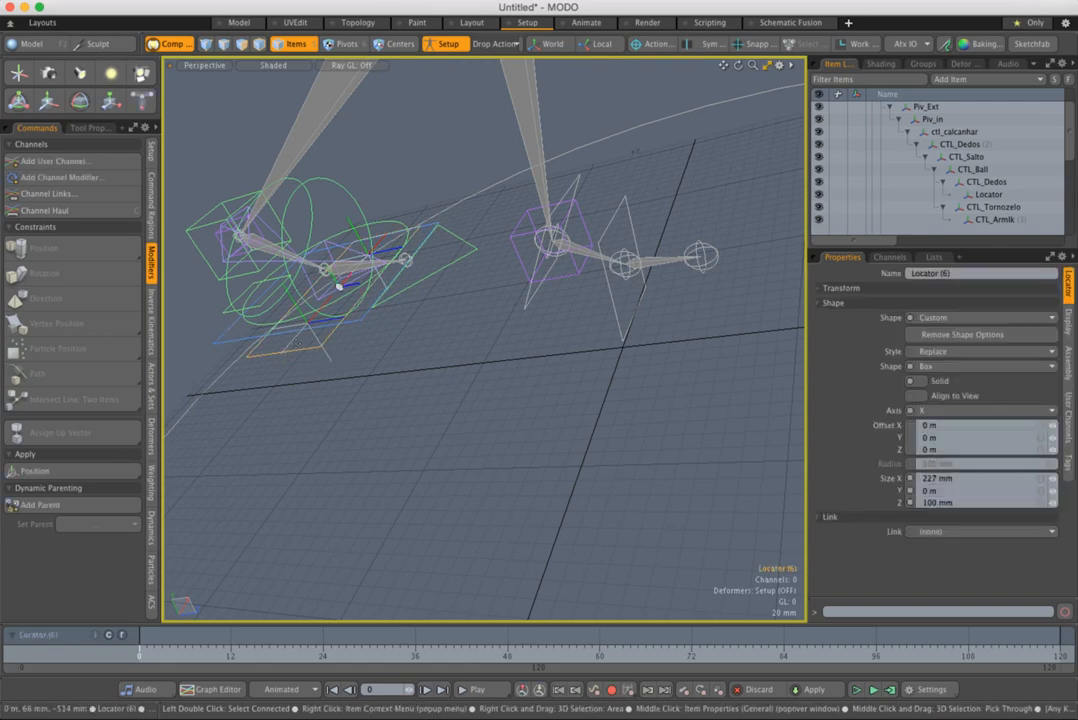
{"action": "key", "text": "y"}
{"action": "mouse_move", "coordinate": [285, 253]}
{"action": "left_mouse_down"}
{"action": "mouse_move", "coordinate": [279, 263]}
{"action": "mouse_move", "coordinate": [276, 252]}
{"action": "left_mouse_up"}
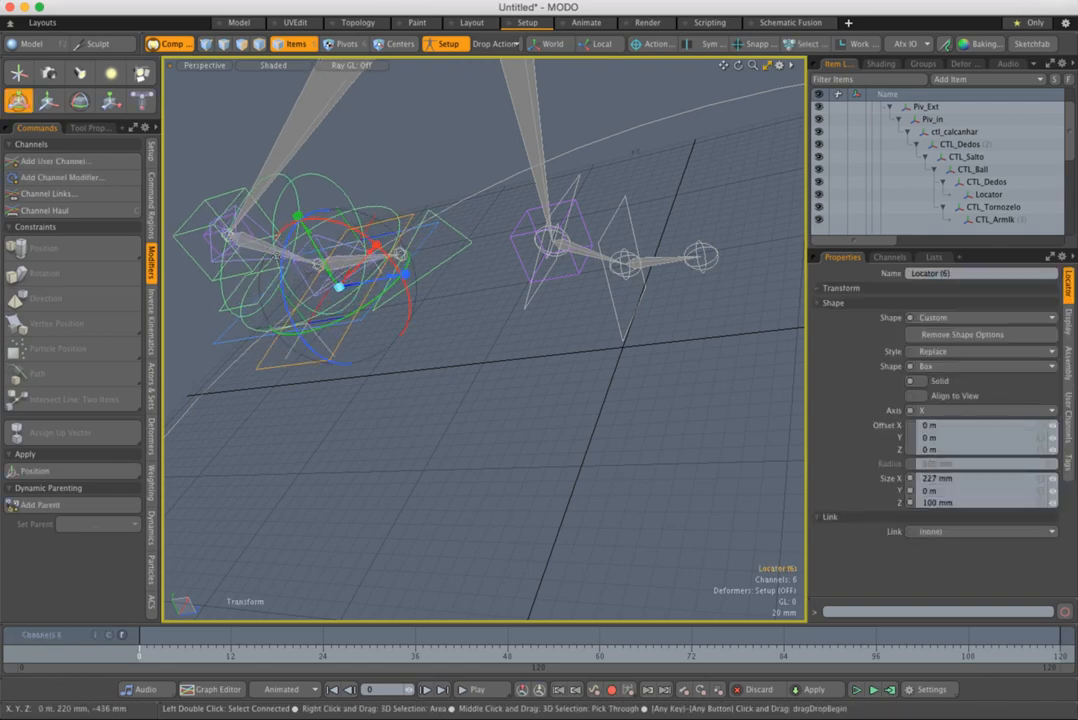
{"action": "key", "text": "q"}
{"action": "left_click_drag", "start_coordinate": [272, 424], "coordinate": [424, 271], "text": "alt"}
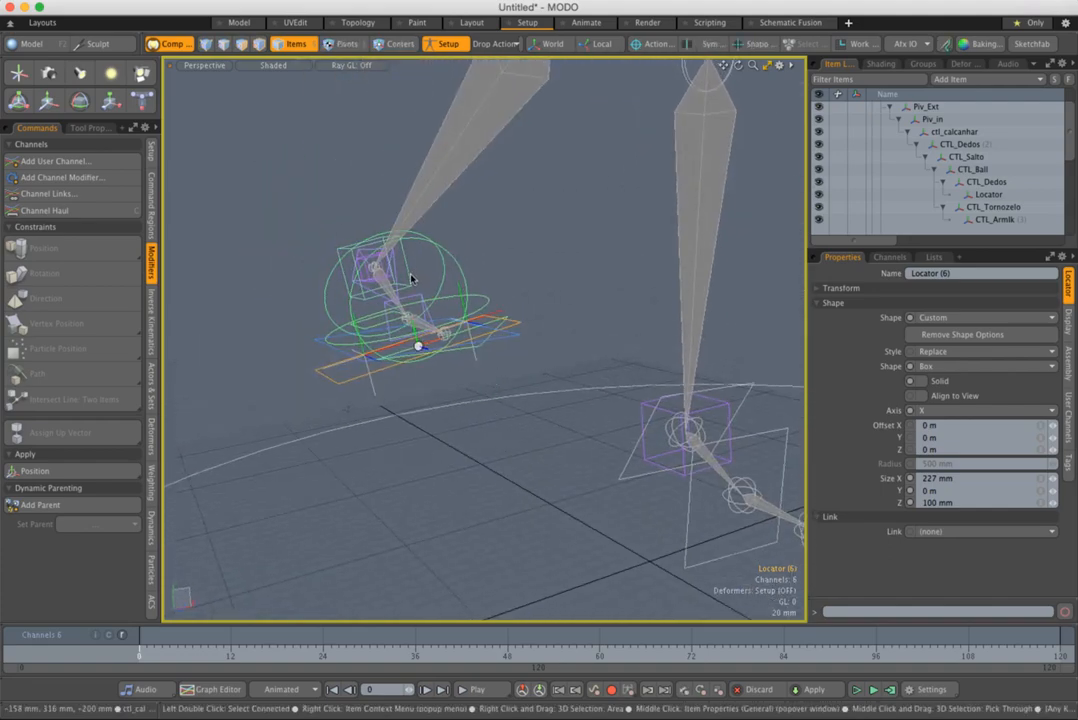
- Test-rotate the heel box control ctl_calcanhar around different axes on the raised foot
{"action": "left_click", "coordinate": [410, 279]}
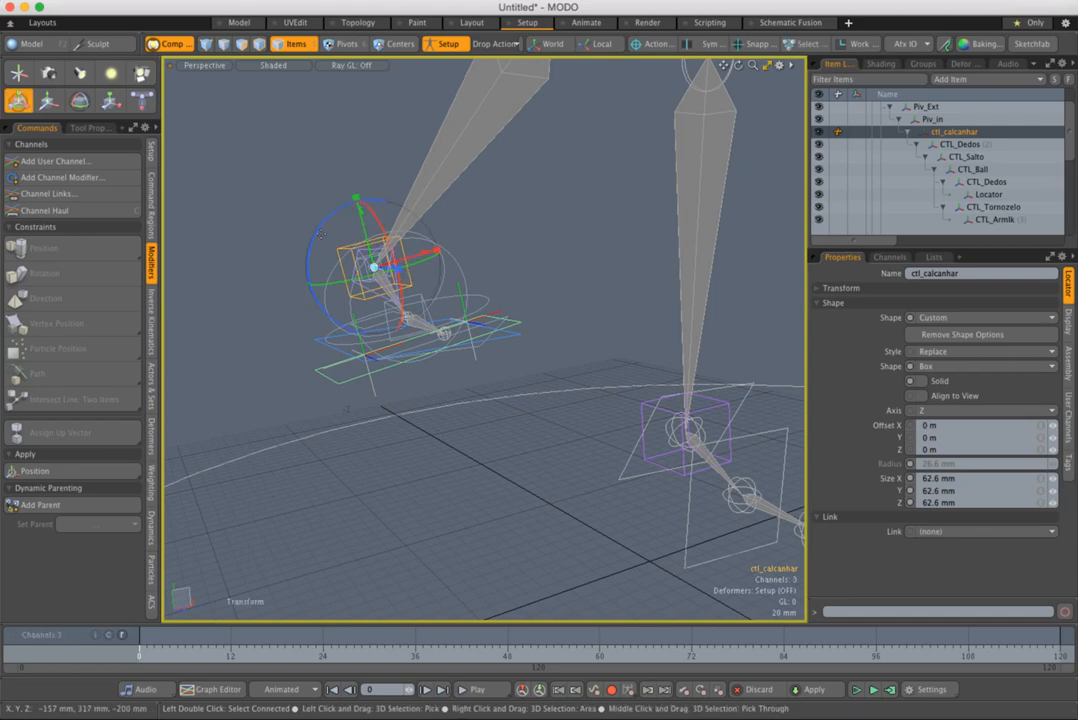
{"action": "left_click_drag", "start_coordinate": [342, 203], "coordinate": [320, 235]}
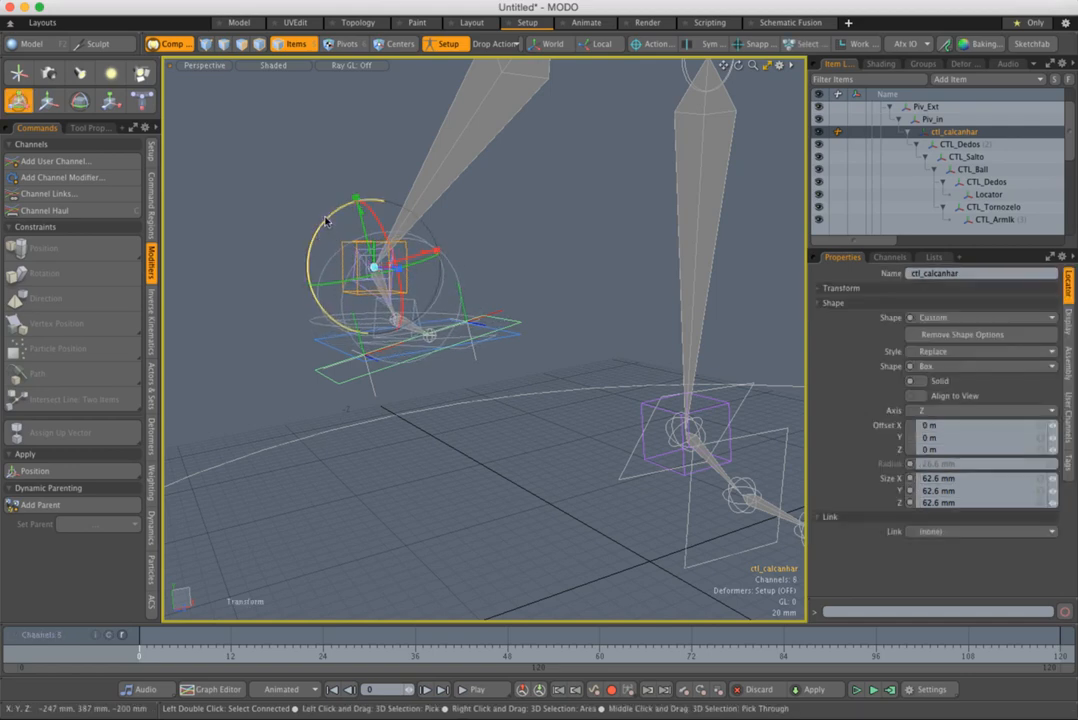
{"action": "key", "text": "super+z"}
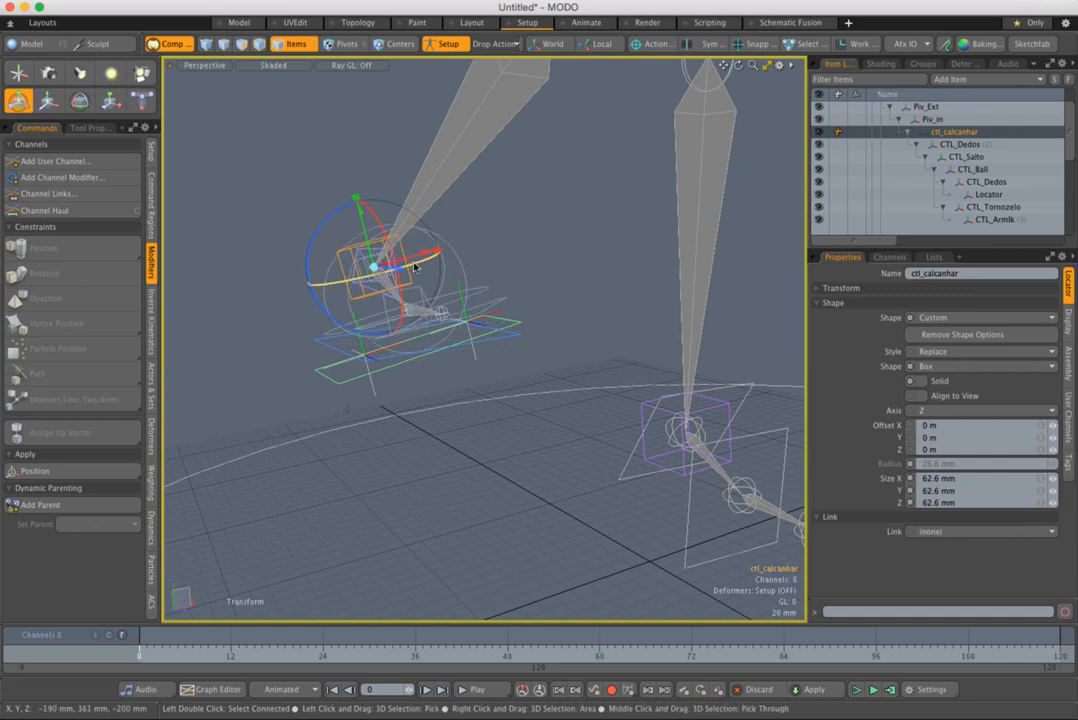
{"action": "left_click_drag", "start_coordinate": [320, 235], "coordinate": [285, 215]}
{"action": "left_click_drag", "start_coordinate": [375, 279], "coordinate": [515, 354], "text": "alt"}
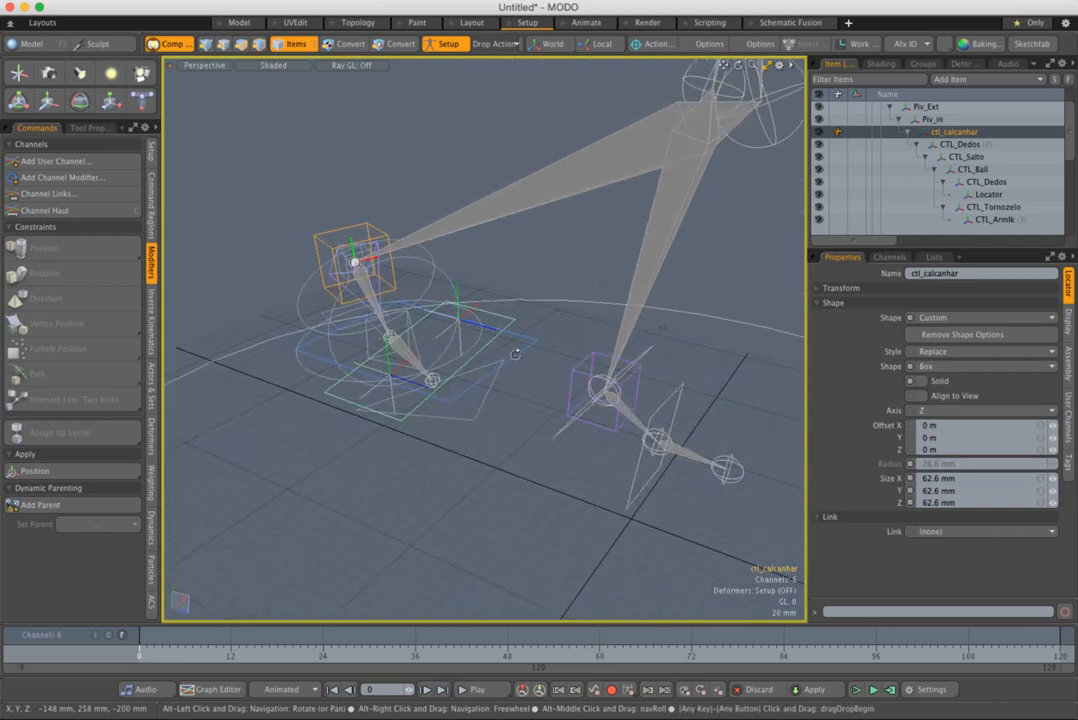
- Undo the test transforms of ctl_calcanhar, Locator (6) and Centro to restore the foot's original pose
{"action": "key", "text": "super+z"}
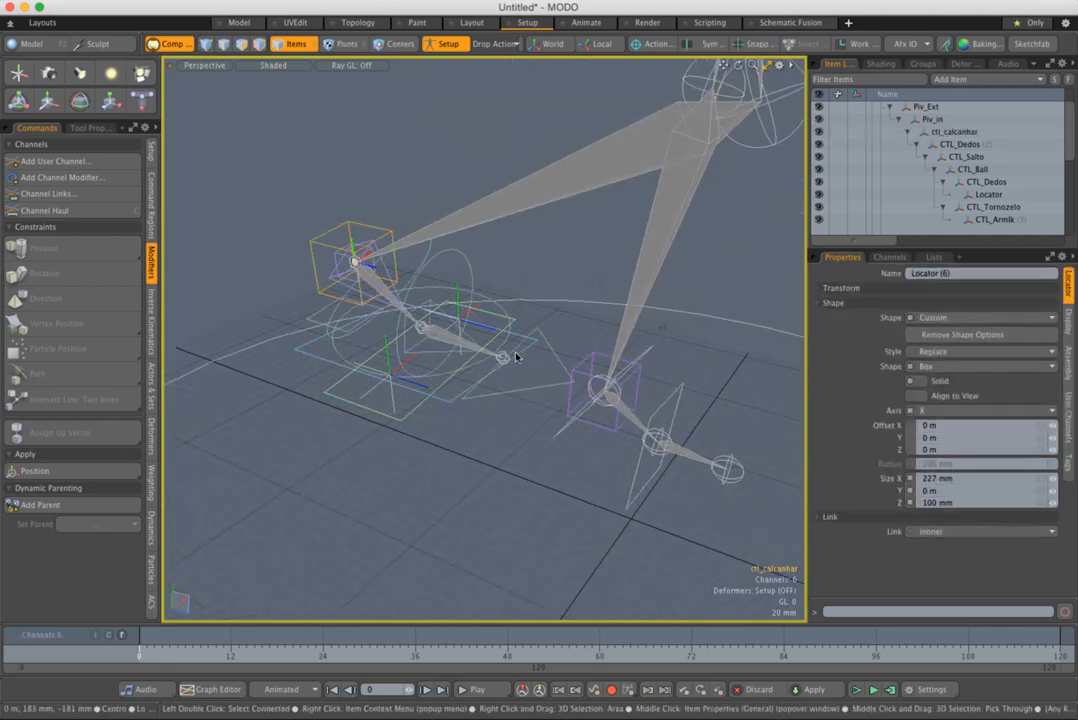
{"action": "left_click", "coordinate": [516, 357]}
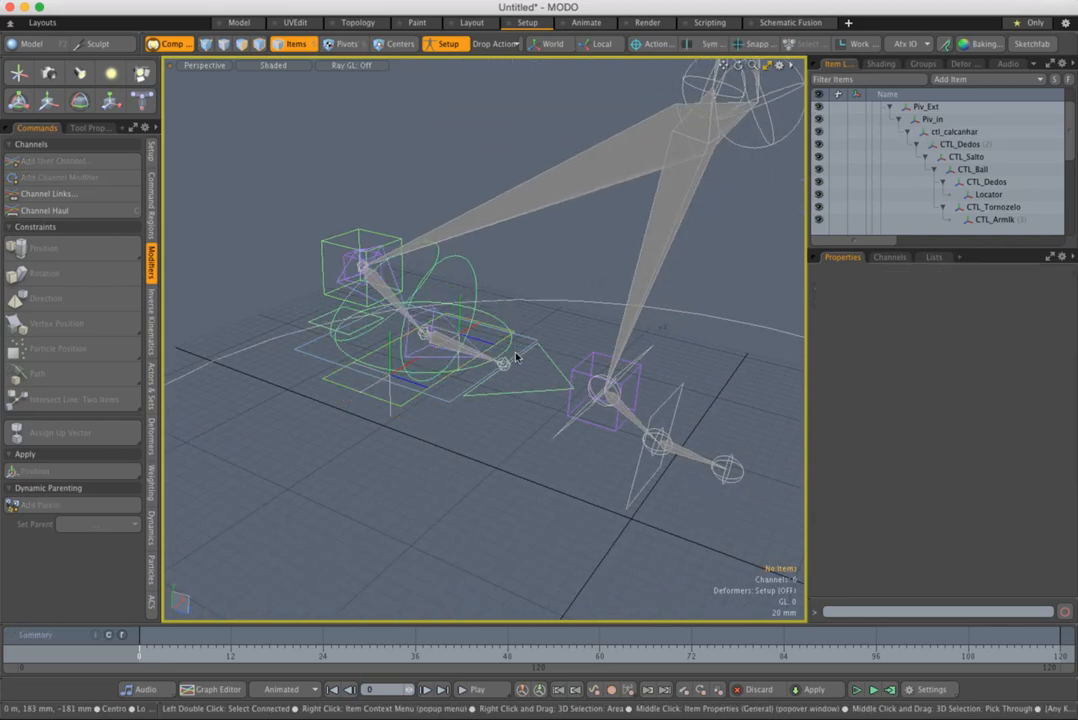
{"action": "key", "text": "super+z"}
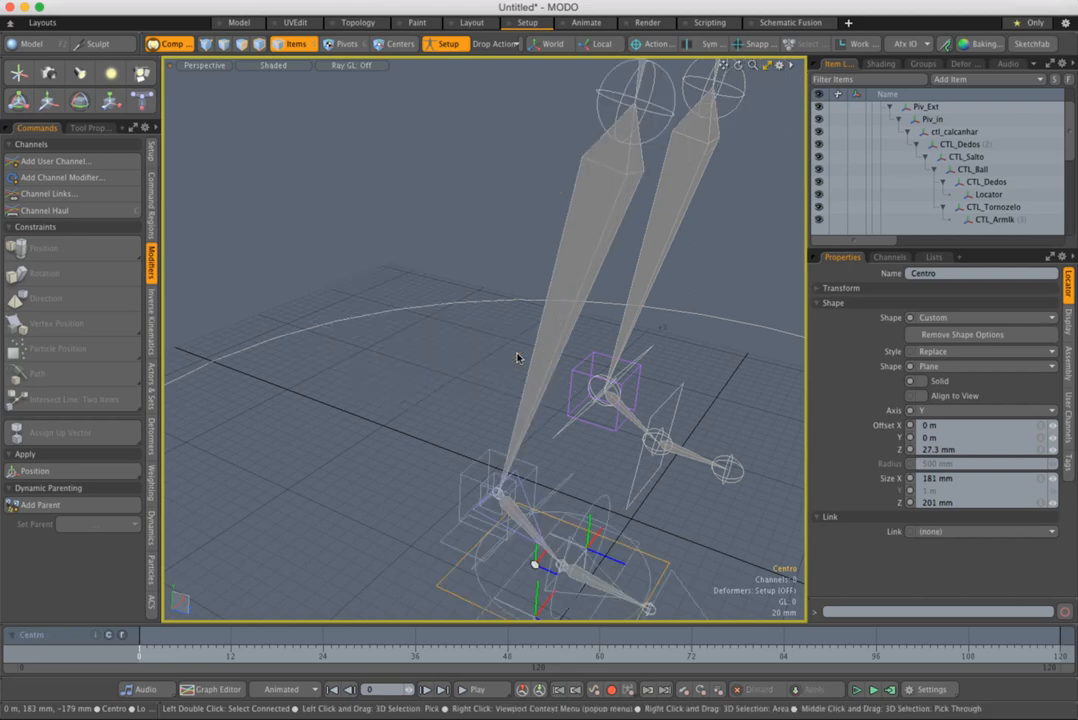
- Add the large Master circle as dynamic parent of the Centro foot control
{"action": "left_click_drag", "start_coordinate": [526, 355], "coordinate": [429, 256], "text": "ctrl+alt"}
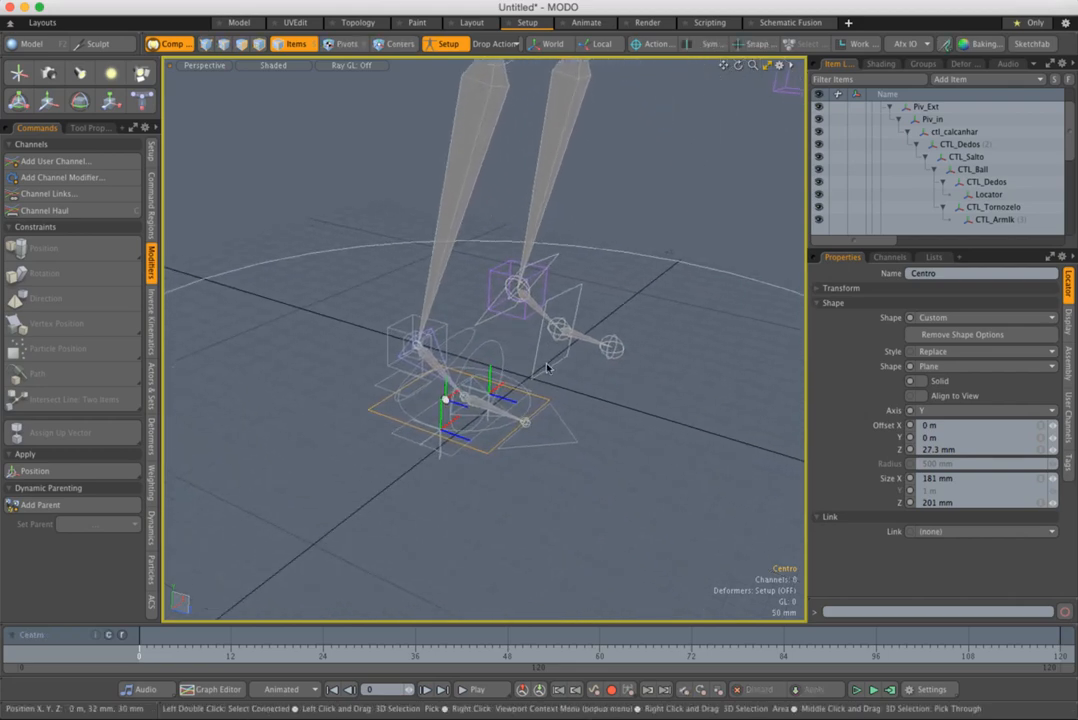
{"action": "left_click", "coordinate": [583, 383]}
{"action": "left_click_drag", "start_coordinate": [603, 392], "coordinate": [577, 382], "text": "alt"}
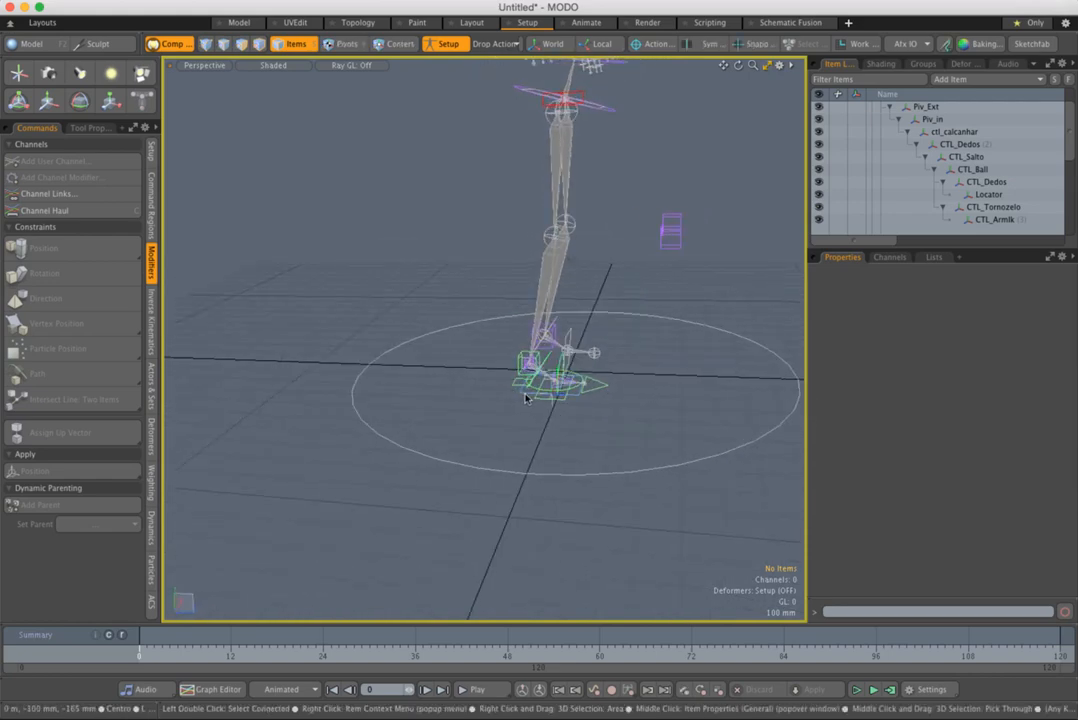
{"action": "left_click", "coordinate": [524, 398]}
{"action": "key", "text": "shift"}
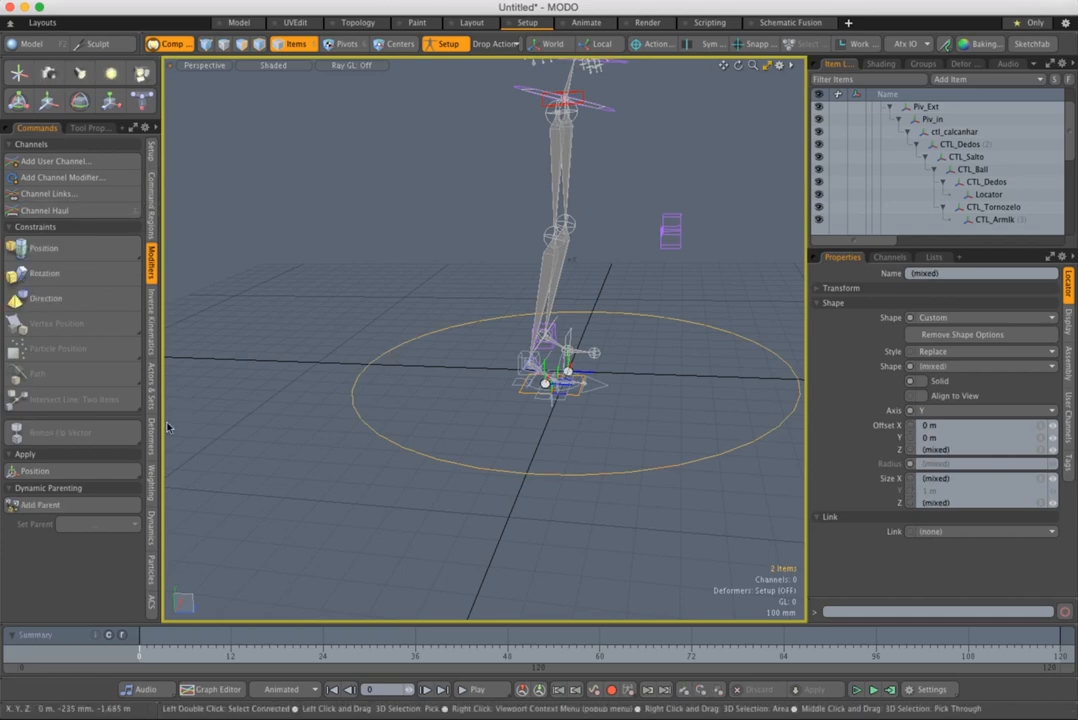
{"action": "left_click", "coordinate": [110, 507]}
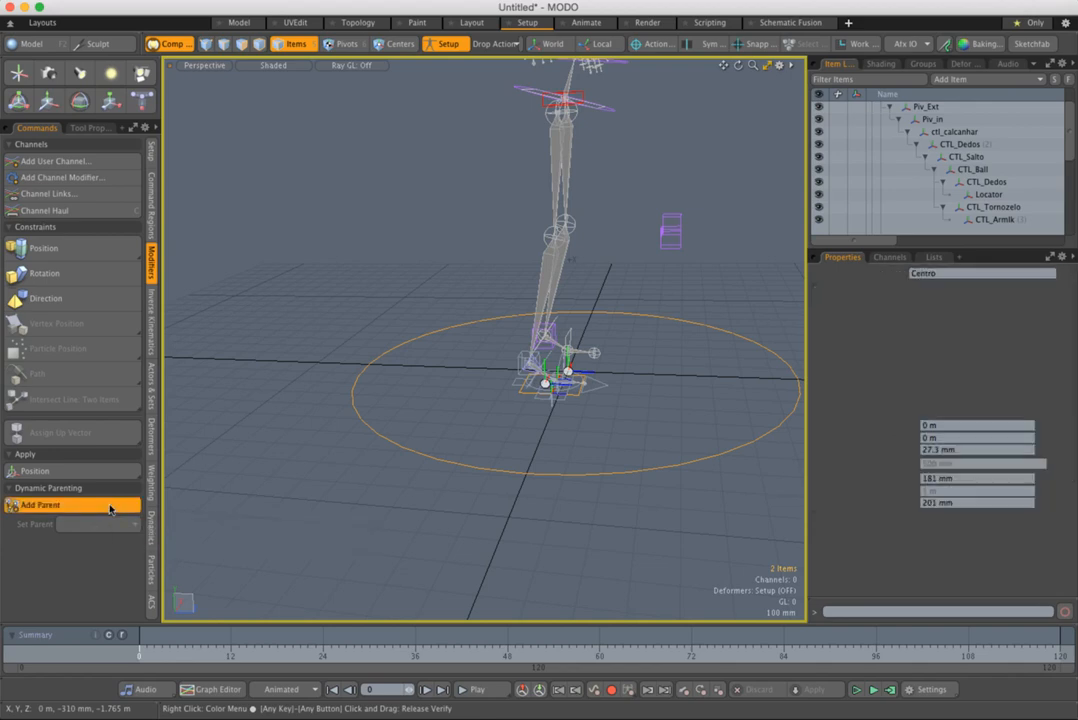
- Test the new parenting by moving the Master circle control along the ground
{"action": "left_click_drag", "start_coordinate": [501, 388], "coordinate": [598, 388], "text": "alt"}
{"action": "left_click", "coordinate": [598, 388]}
{"action": "left_click", "coordinate": [565, 397]}
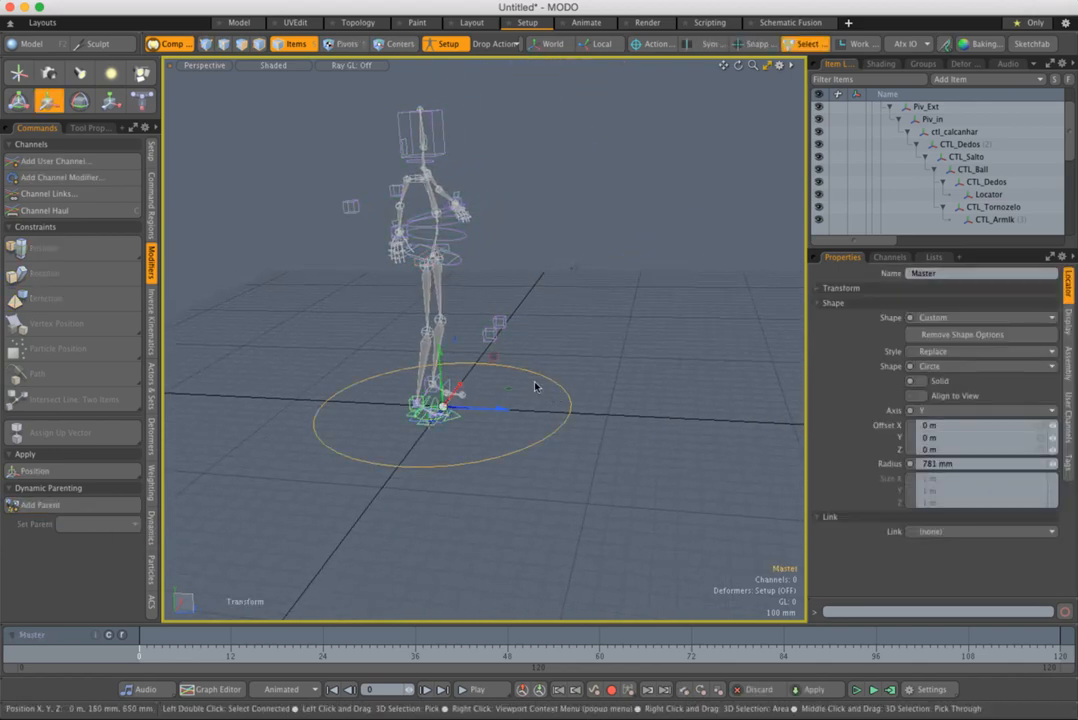
{"action": "mouse_move", "coordinate": [477, 413]}
{"action": "left_mouse_down"}
{"action": "mouse_move", "coordinate": [449, 417]}
{"action": "mouse_move", "coordinate": [543, 422]}
{"action": "mouse_move", "coordinate": [378, 404]}
{"action": "mouse_move", "coordinate": [478, 418]}
{"action": "mouse_move", "coordinate": [602, 414]}
{"action": "mouse_move", "coordinate": [399, 408]}
{"action": "mouse_move", "coordinate": [462, 416]}
{"action": "left_mouse_up"}
{"action": "left_click", "coordinate": [532, 412]}
- Lift the whole foot with the Centro plane control to test the leg's IK under the Master parent
{"action": "left_click", "coordinate": [447, 411]}
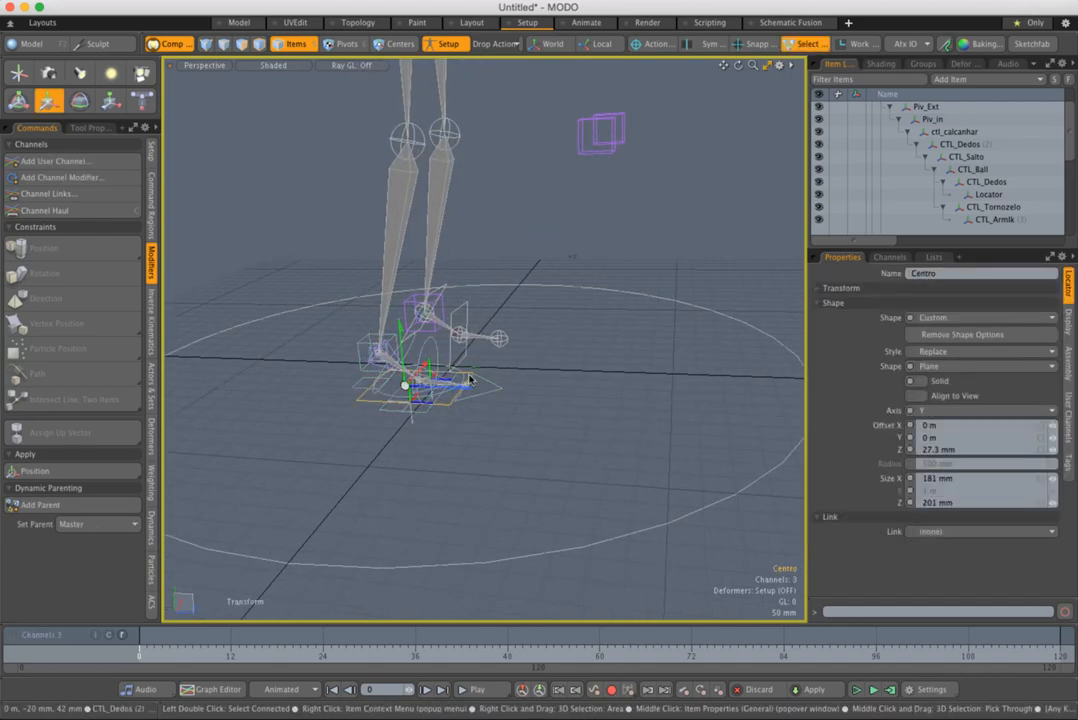
{"action": "left_click_drag", "start_coordinate": [460, 329], "coordinate": [566, 359]}
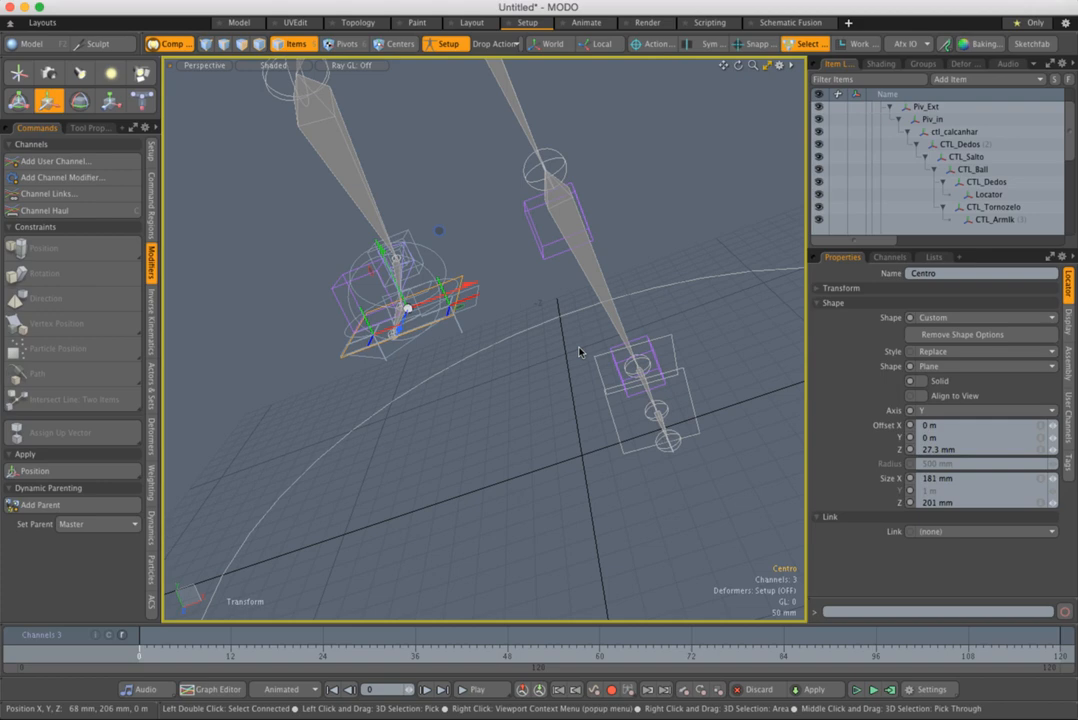
{"action": "left_click_drag", "start_coordinate": [545, 285], "coordinate": [617, 314], "text": "alt"}
{"action": "left_click", "coordinate": [514, 301]}
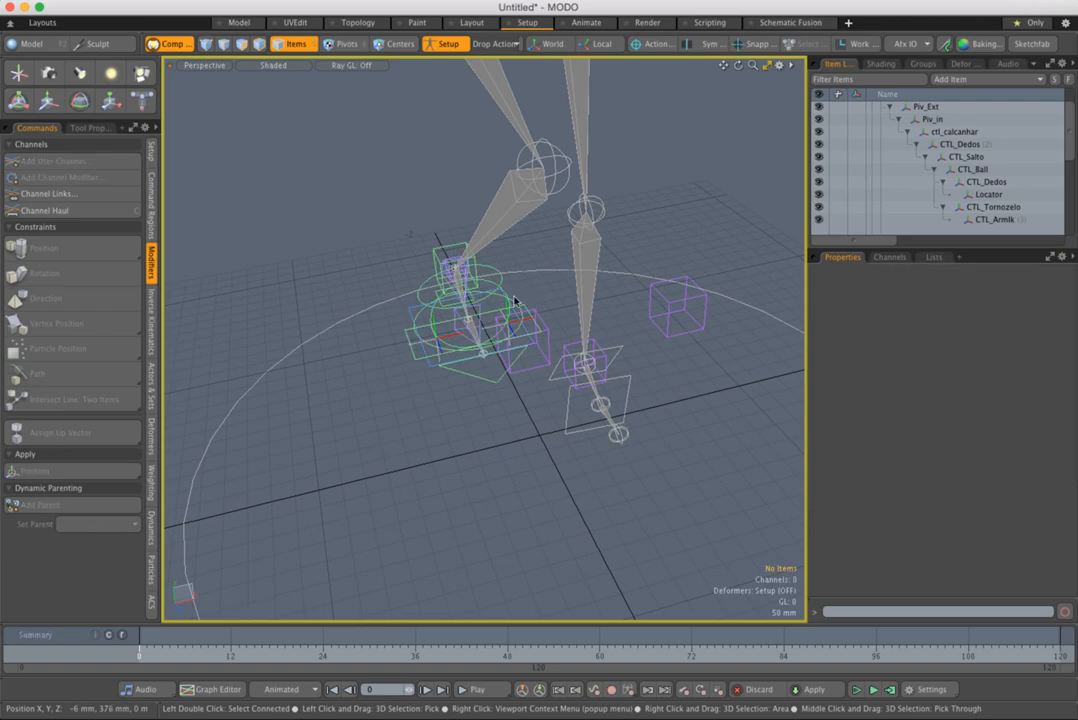
{"action": "left_click_drag", "start_coordinate": [443, 311], "coordinate": [667, 394], "text": "alt"}
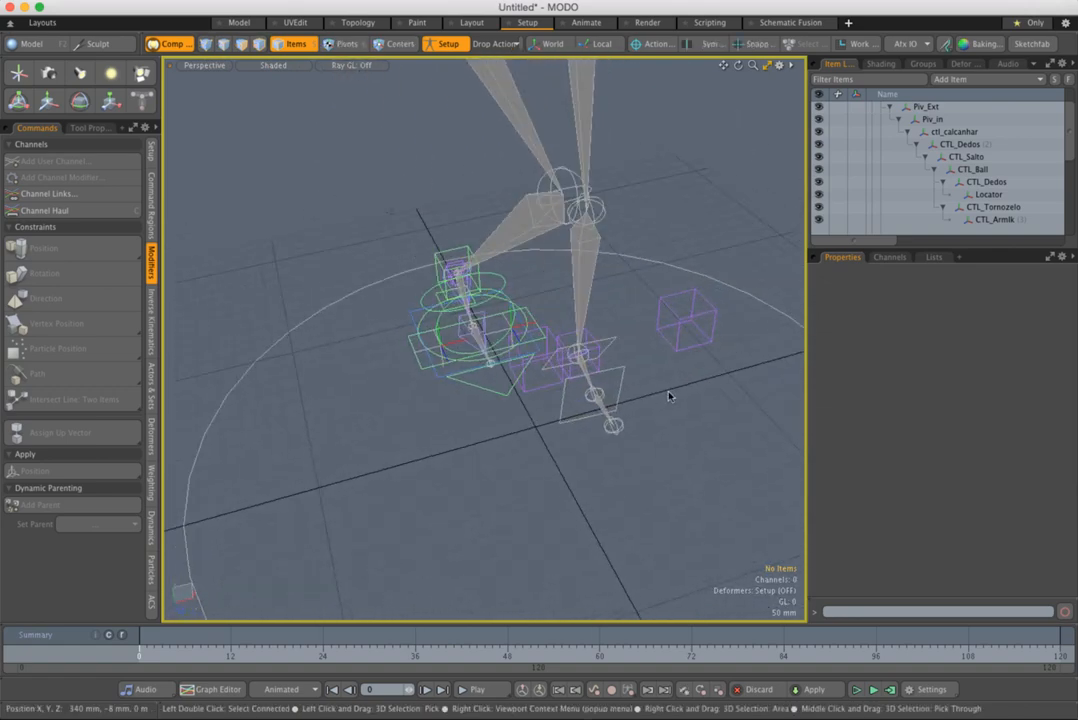